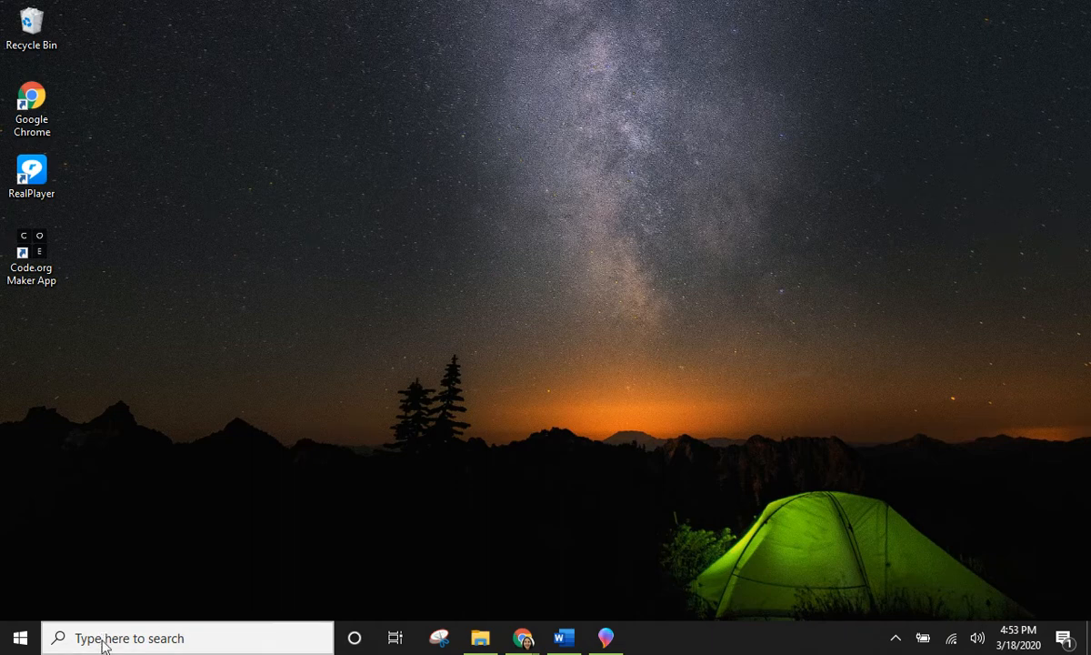
- Search Windows for "documents" and open the Documents file folder
{"action": "type", "text": "documen"}
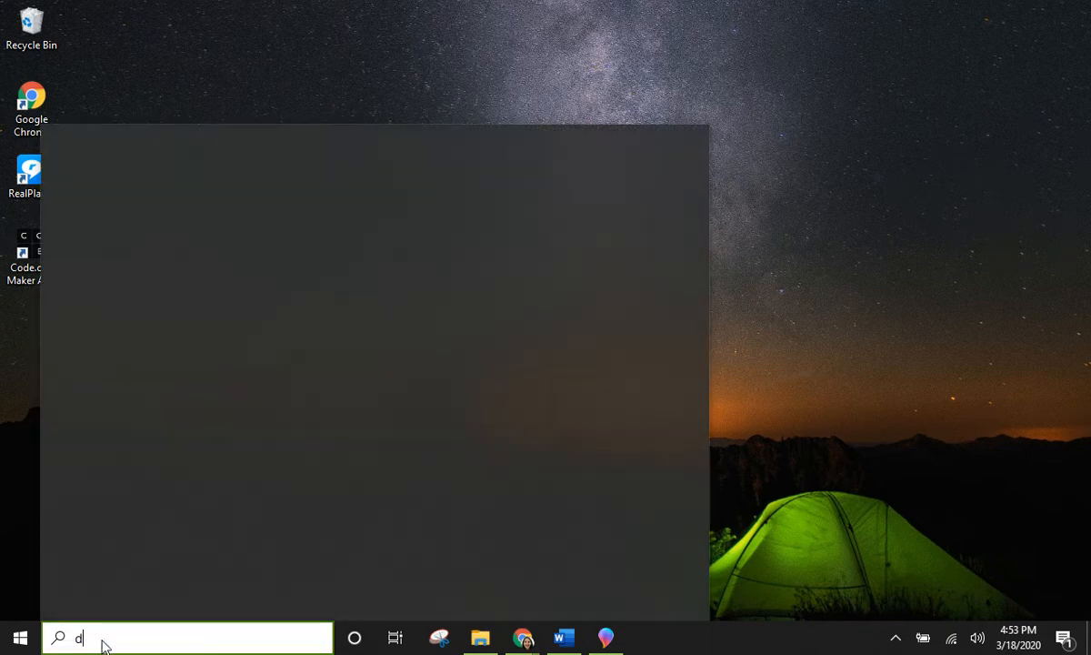
{"action": "type", "text": "ts"}
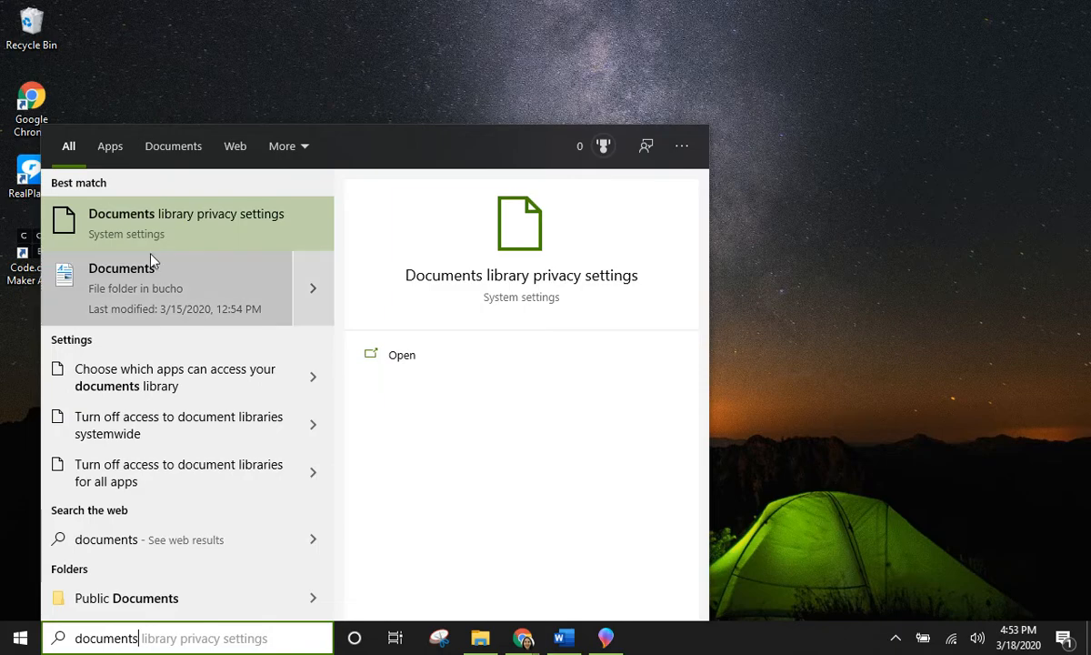
{"action": "left_click", "coordinate": [141, 299]}
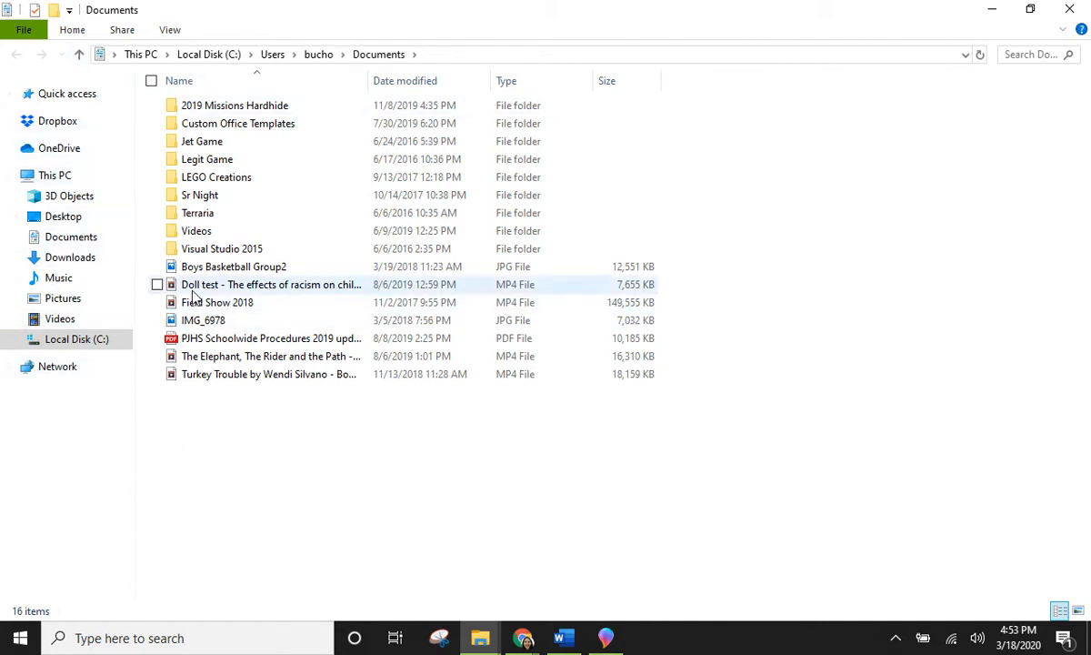
- Browse the contents of Desktop, Documents, Downloads, Music, Pictures, Videos and Local Disk (C:) under This PC
{"action": "left_click", "coordinate": [64, 218]}
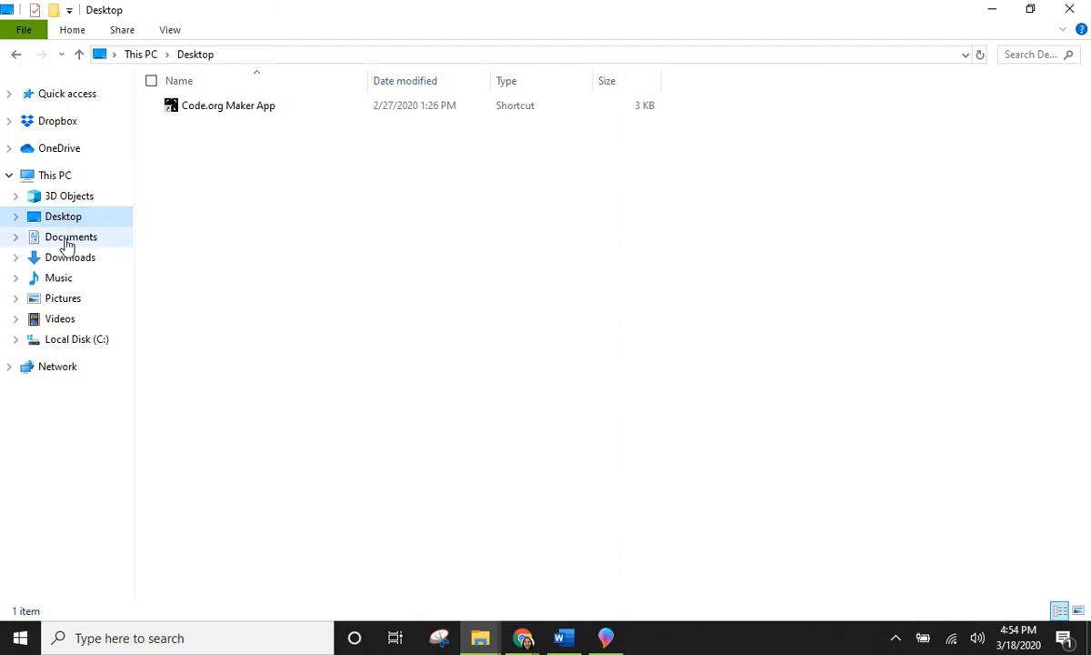
{"action": "left_click", "coordinate": [67, 240]}
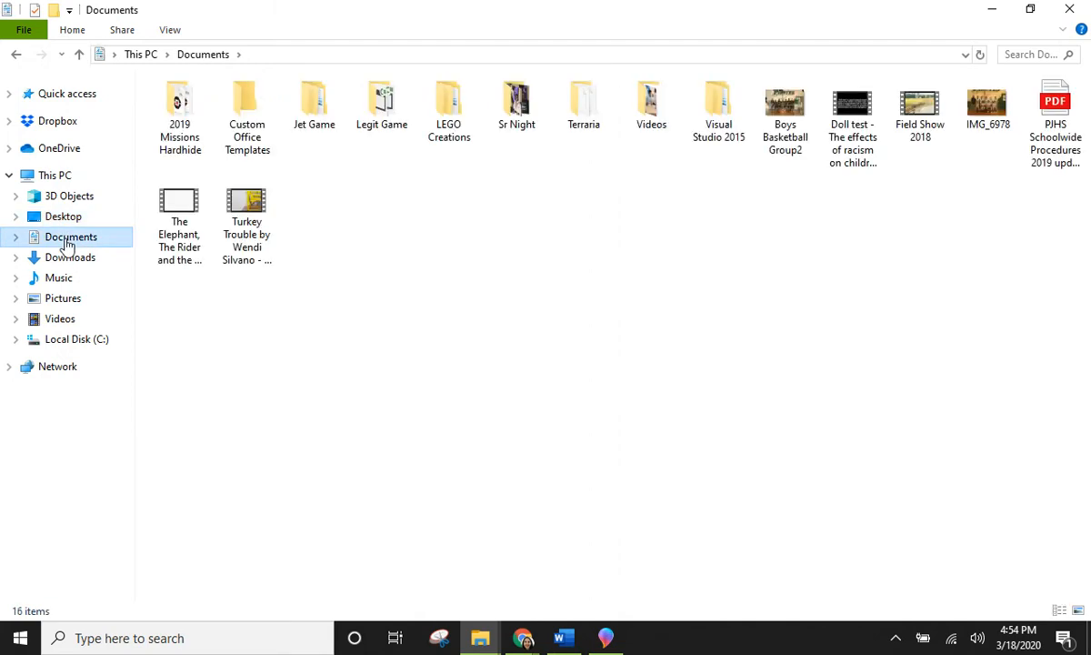
{"action": "left_click", "coordinate": [66, 260]}
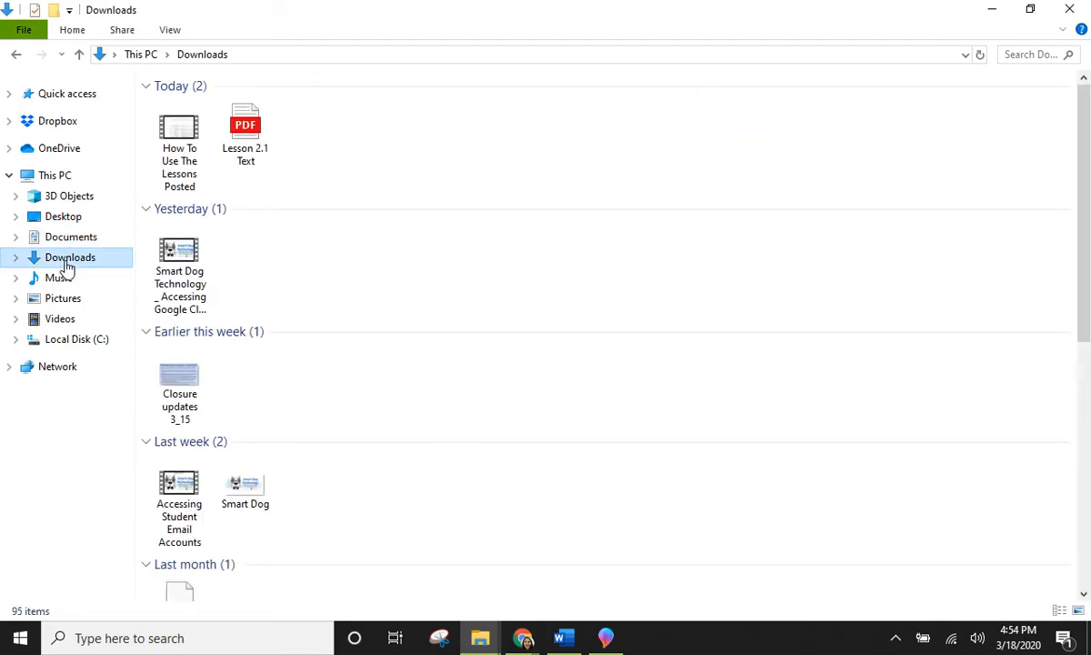
{"action": "scroll", "coordinate": [361, 272], "scroll_direction": "down", "scroll_amount": 10}
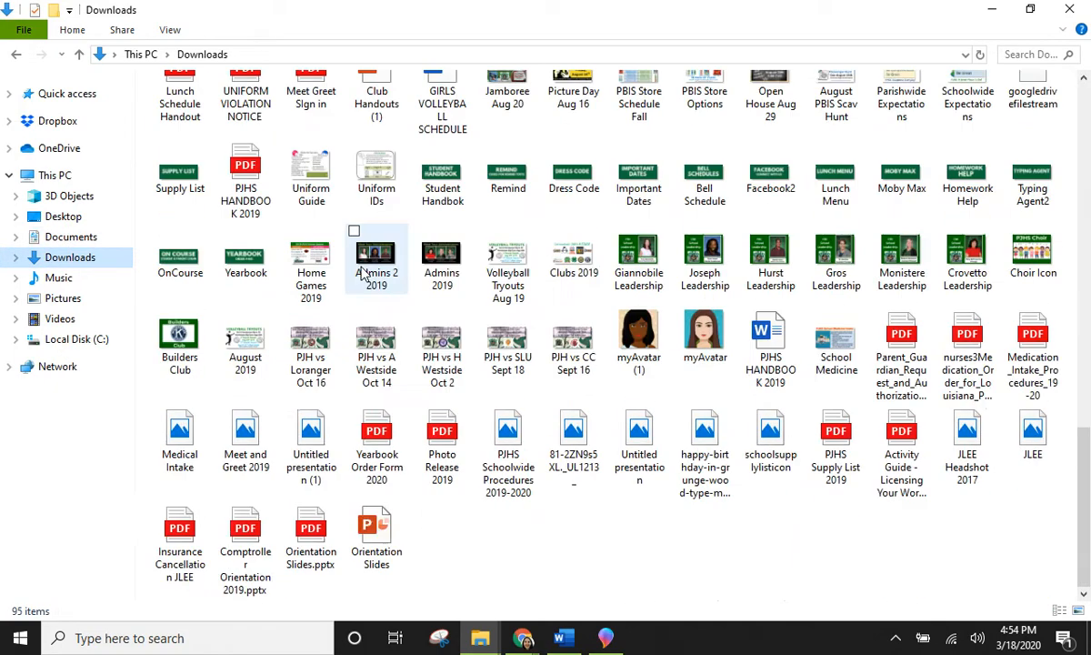
{"action": "scroll", "coordinate": [361, 273], "scroll_direction": "up", "scroll_amount": 10}
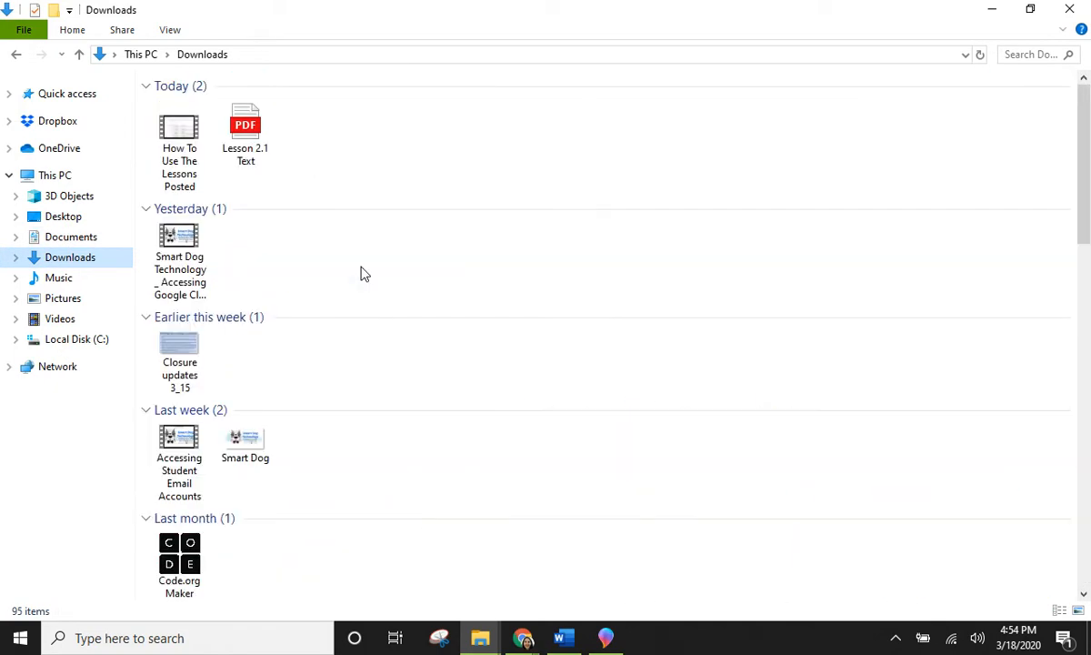
{"action": "left_click", "coordinate": [58, 282]}
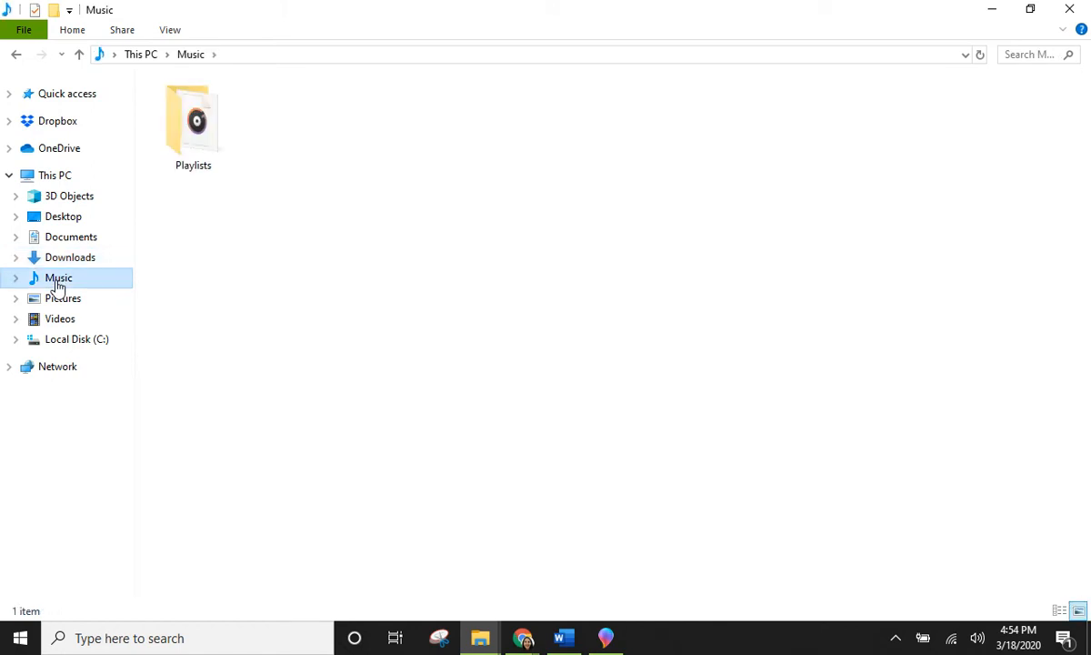
{"action": "left_click", "coordinate": [62, 303]}
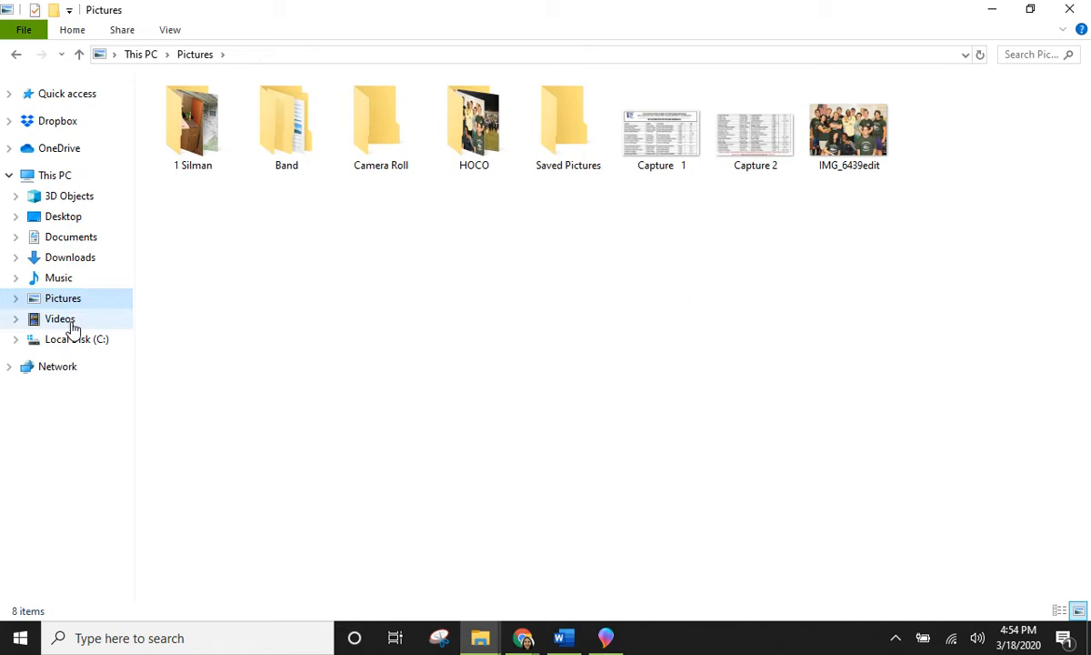
{"action": "left_click", "coordinate": [72, 326]}
{"action": "left_click", "coordinate": [75, 347]}
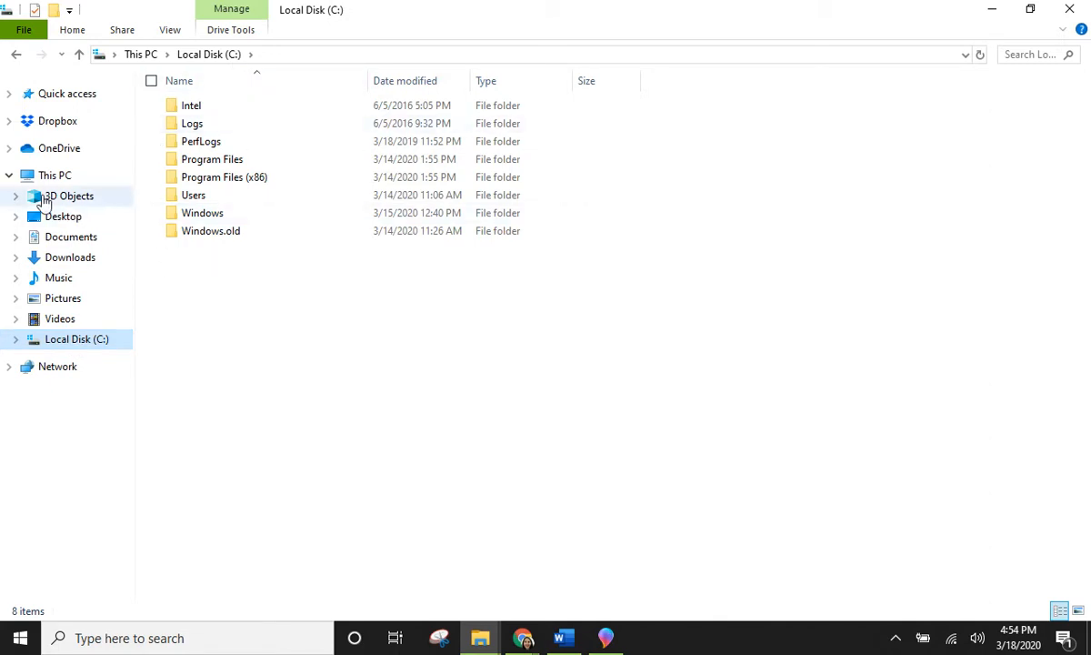
- Expand and collapse Quick access, Dropbox, OneDrive and This PC in the folder tree, leaving all of them collapsed
{"action": "left_click", "coordinate": [10, 176]}
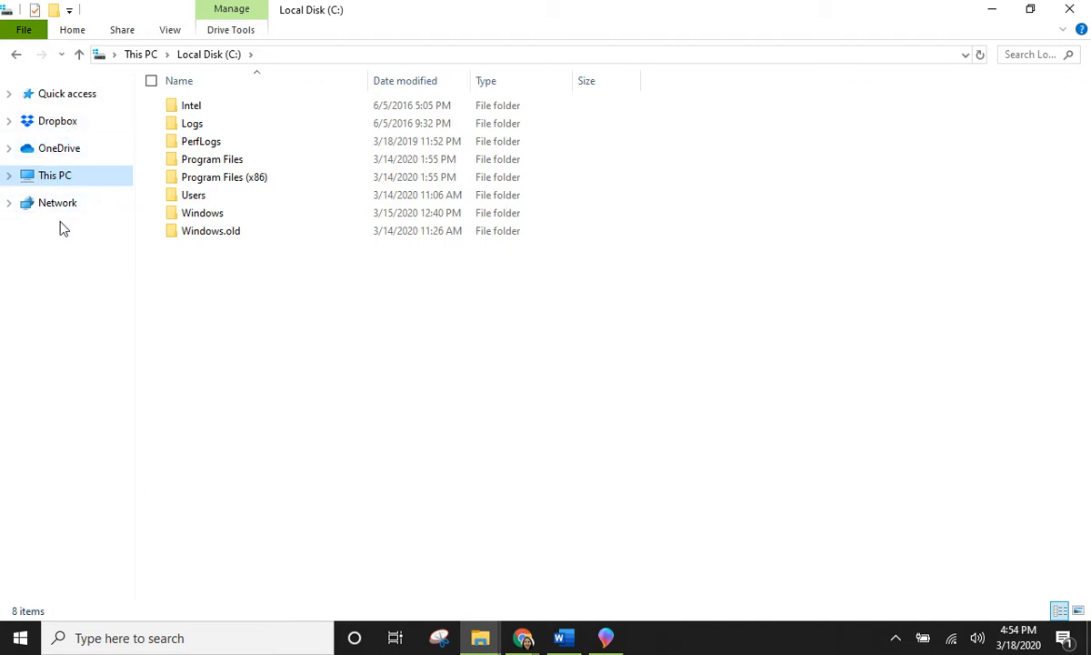
{"action": "left_click", "coordinate": [9, 94]}
{"action": "left_click", "coordinate": [9, 95]}
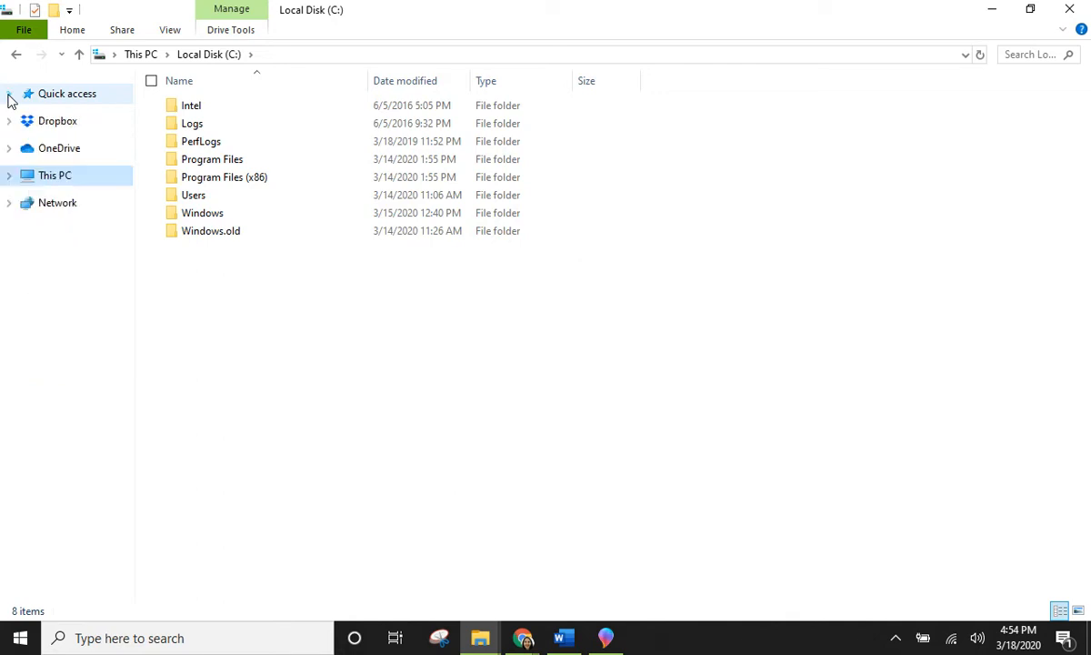
{"action": "left_click", "coordinate": [9, 121]}
{"action": "left_click", "coordinate": [10, 120]}
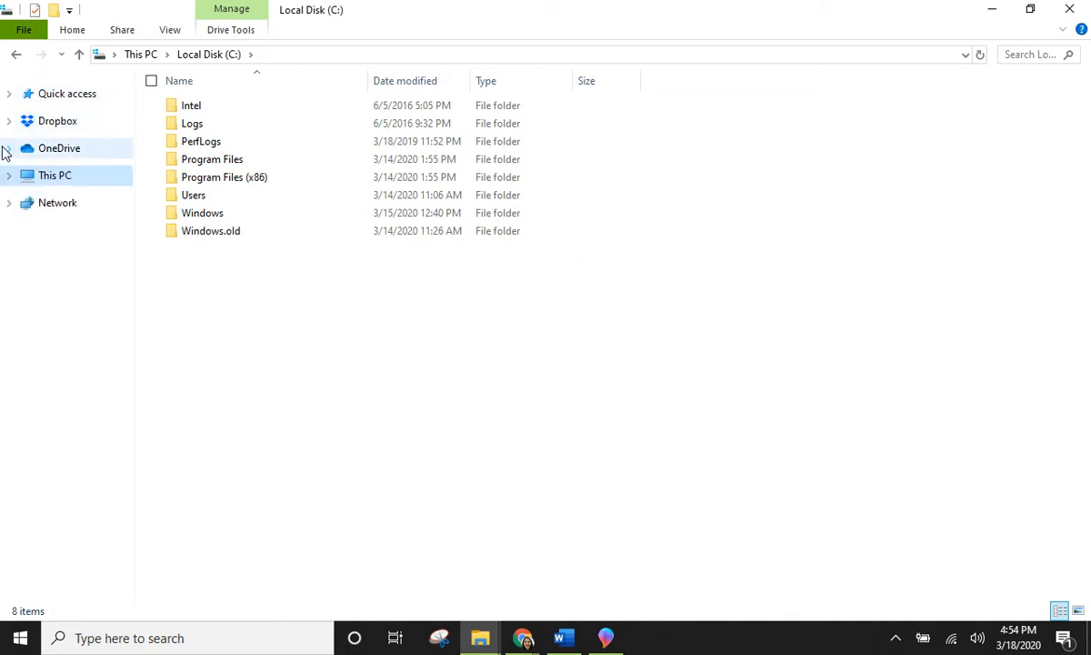
{"action": "left_click", "coordinate": [9, 149]}
{"action": "left_click", "coordinate": [9, 149]}
{"action": "left_click", "coordinate": [10, 177]}
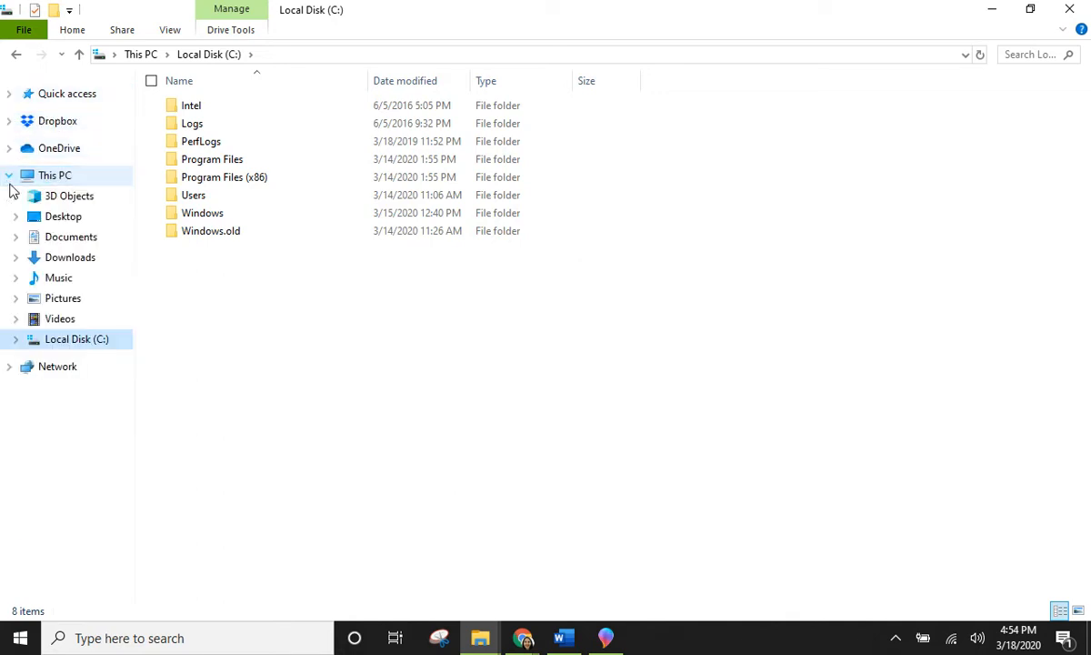
{"action": "left_click", "coordinate": [9, 181]}
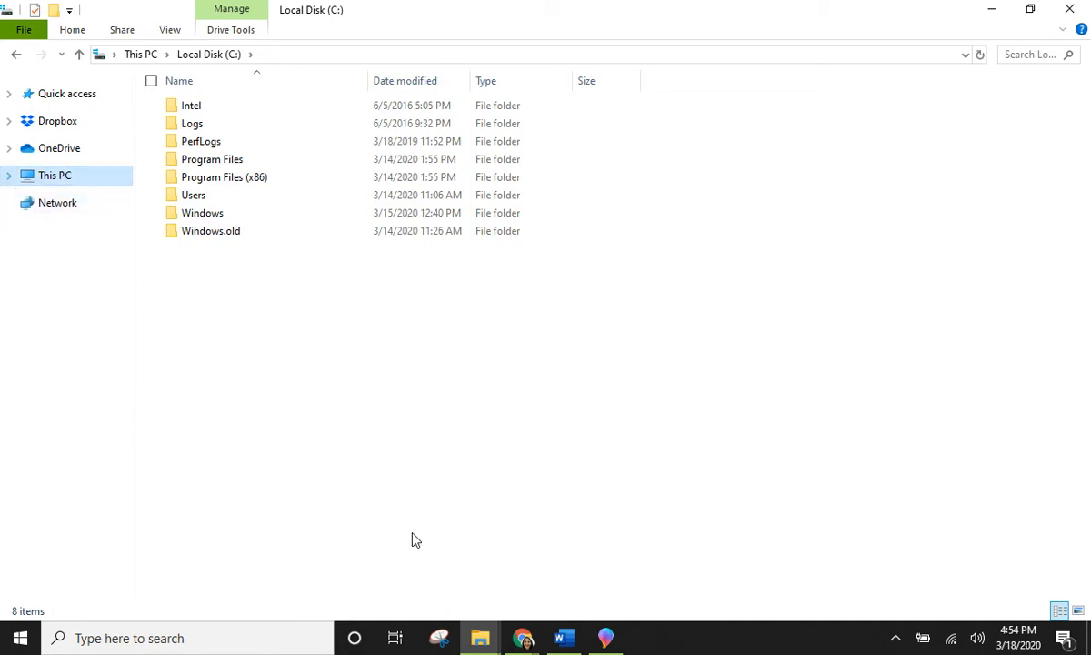
- Expand Quick access, open its Desktop folder and minimize the window to show the actual desktop
{"action": "left_click", "coordinate": [11, 94]}
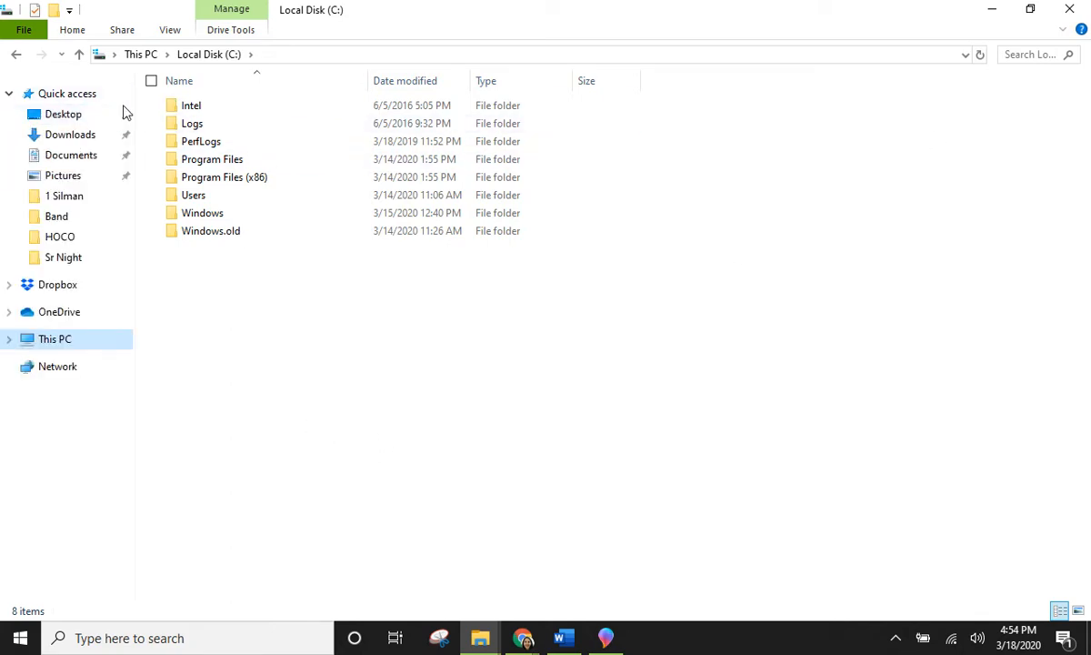
{"action": "left_click", "coordinate": [71, 115]}
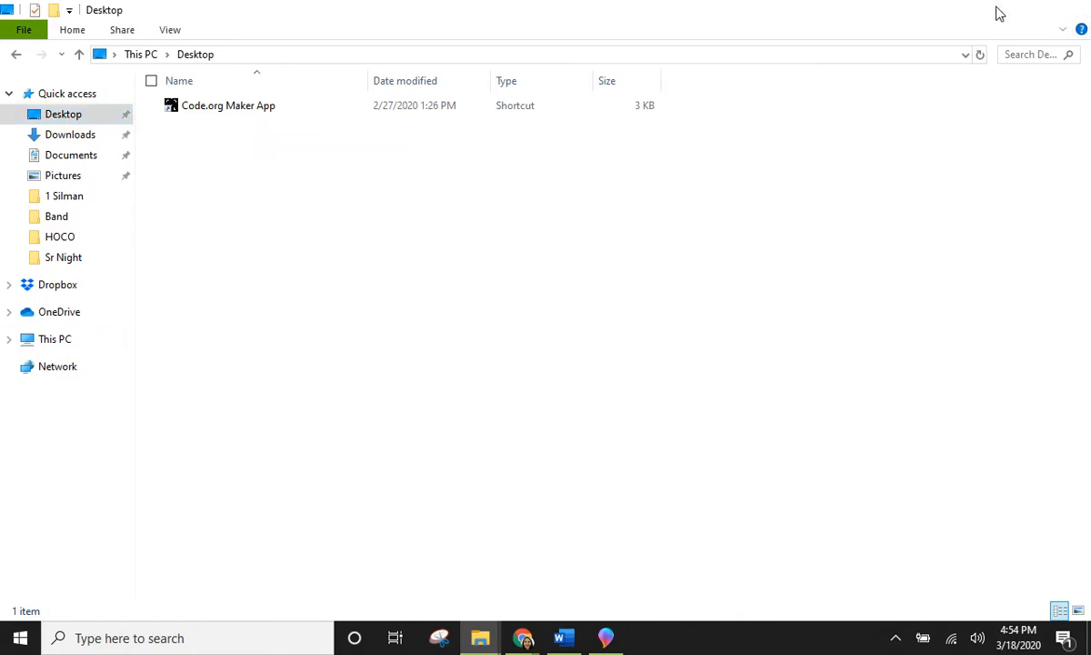
{"action": "left_click", "coordinate": [997, 11]}
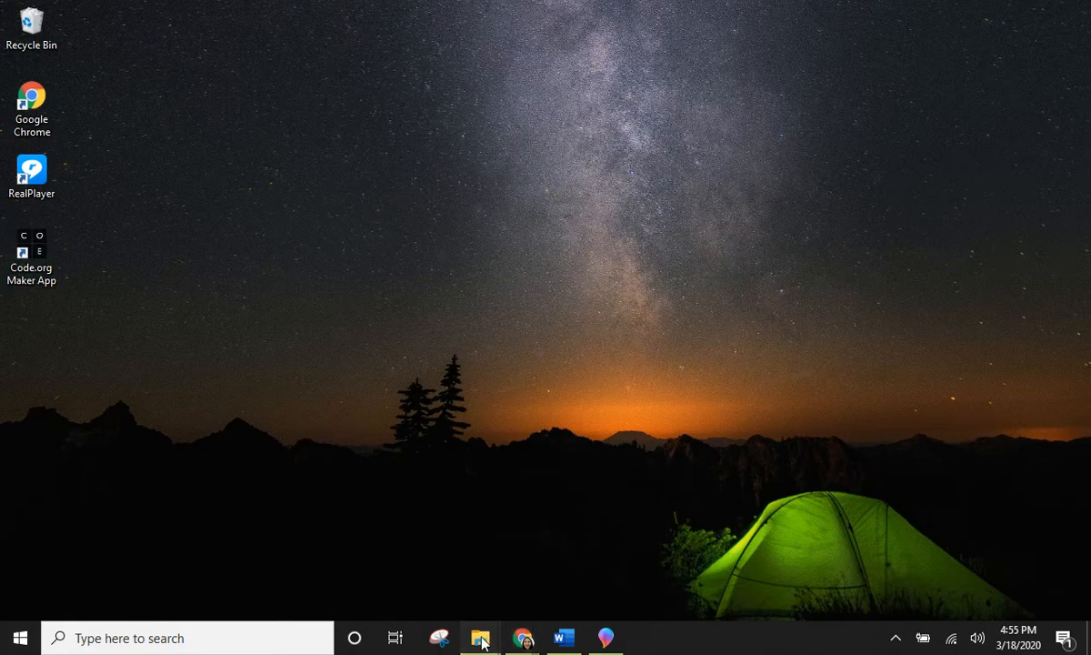
- Restore the minimized Desktop folder window and open the Downloads folder from Quick access
{"action": "mouse_move", "coordinate": [475, 637]}
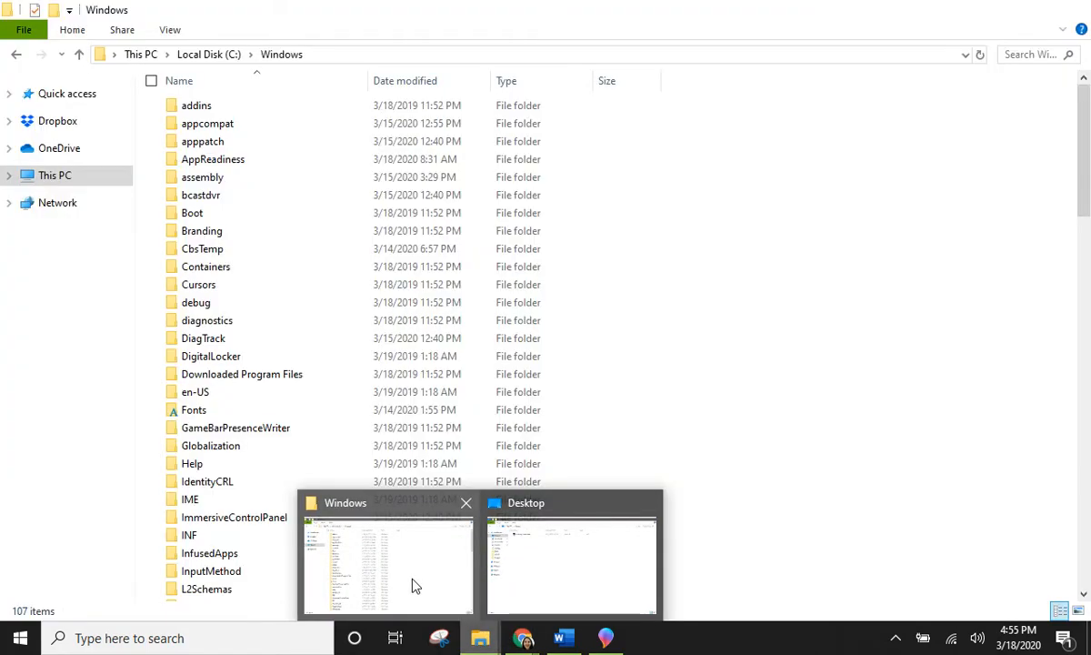
{"action": "left_click", "coordinate": [529, 575]}
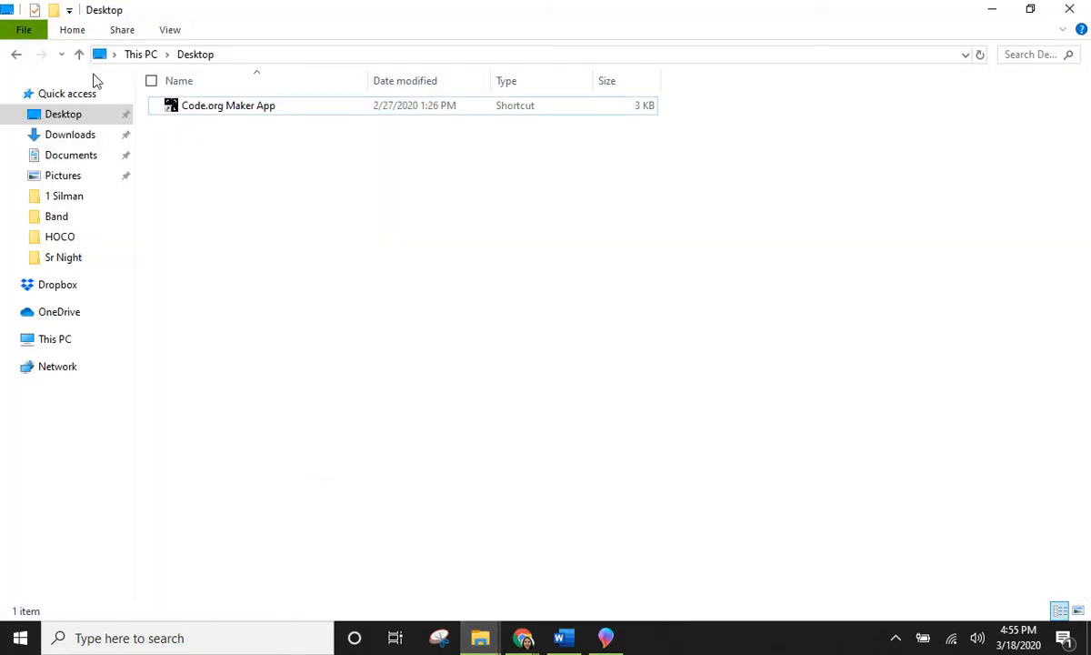
{"action": "left_click", "coordinate": [80, 146]}
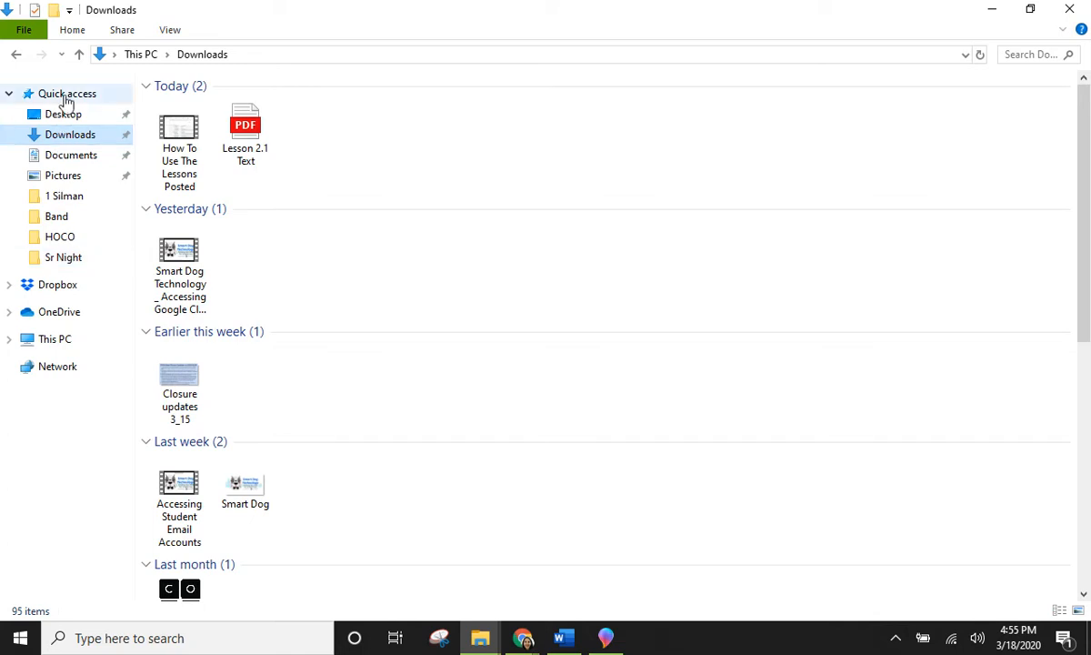
- Look at the actions available for the 1 Silman folder in Quick access and dismiss them
{"action": "right_click", "coordinate": [71, 203]}
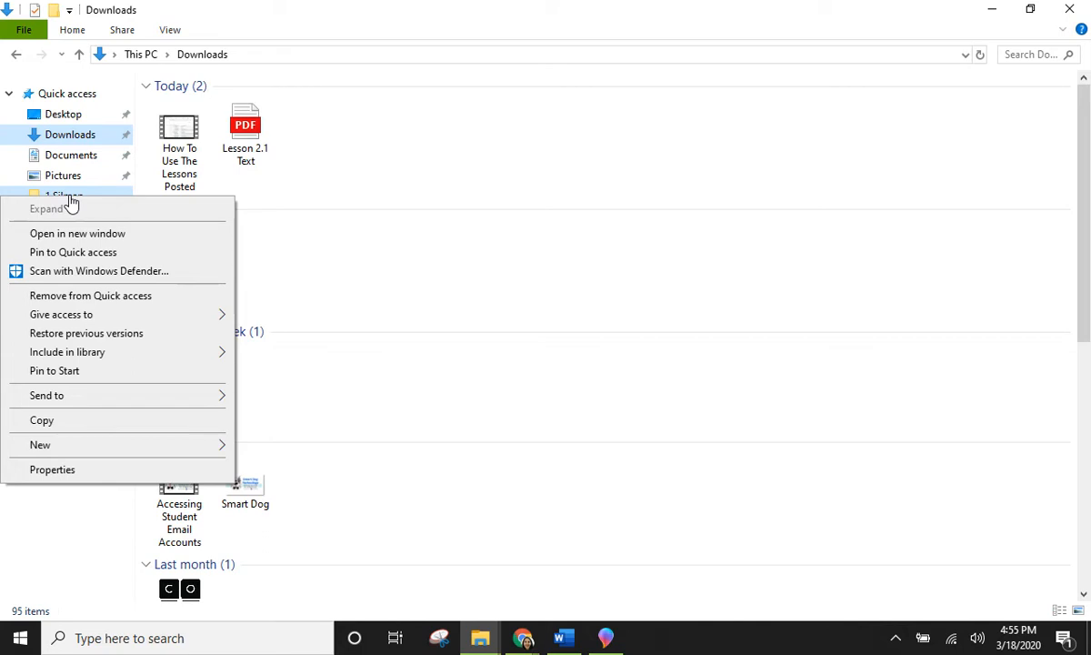
{"action": "left_click", "coordinate": [332, 232]}
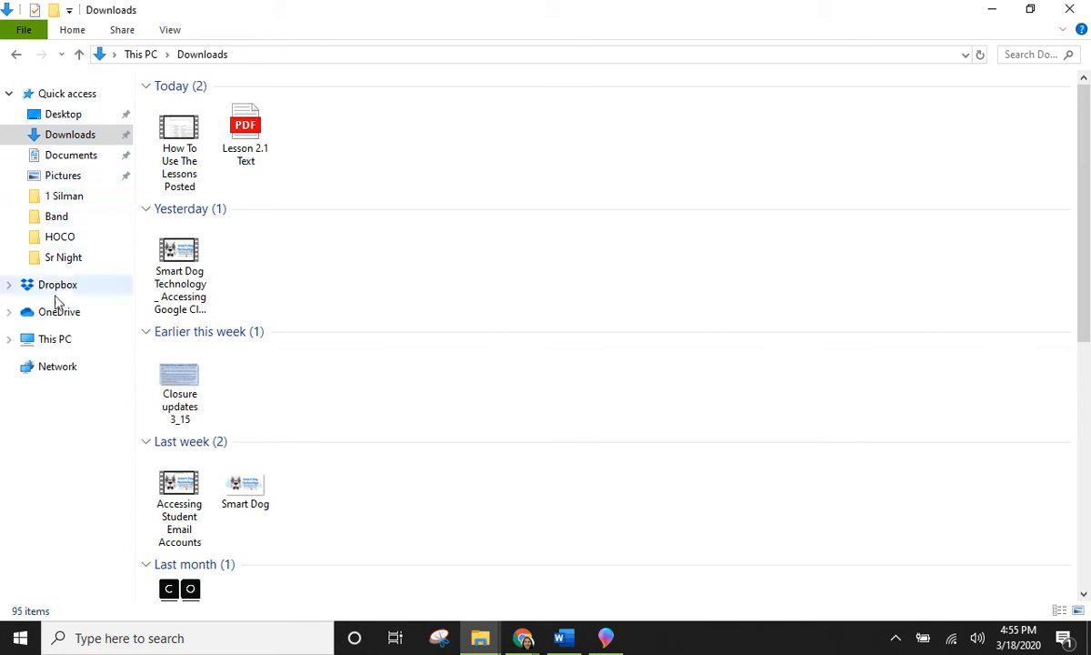
- Open the Documents folder from Quick access, display its items as a detailed list, and return them to large icons
{"action": "left_click", "coordinate": [68, 160]}
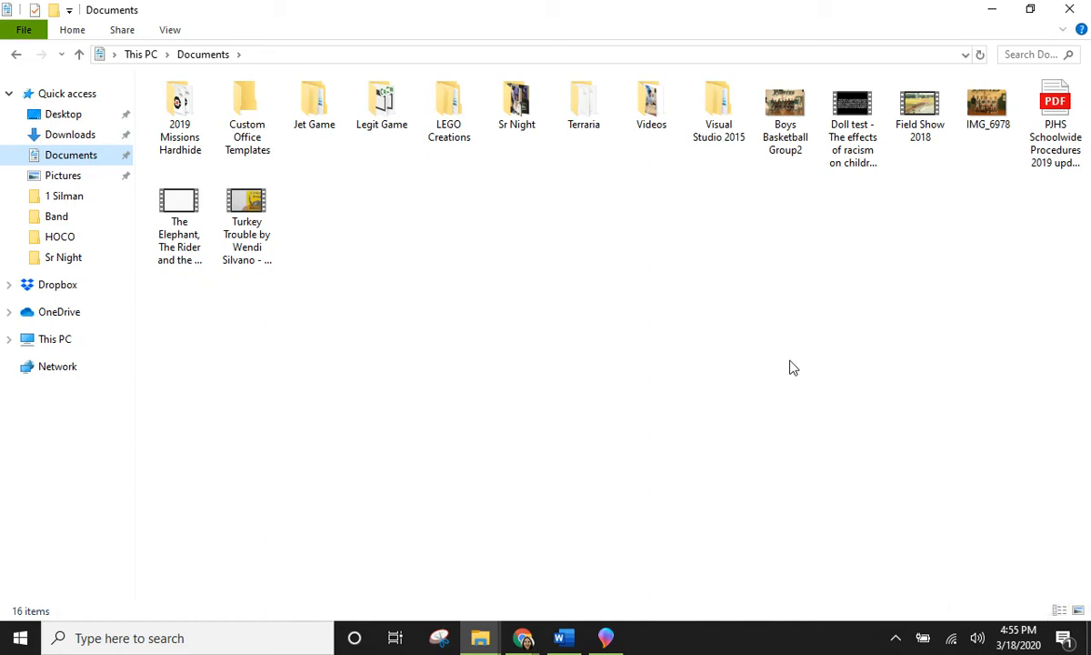
{"action": "left_click", "coordinate": [1059, 610]}
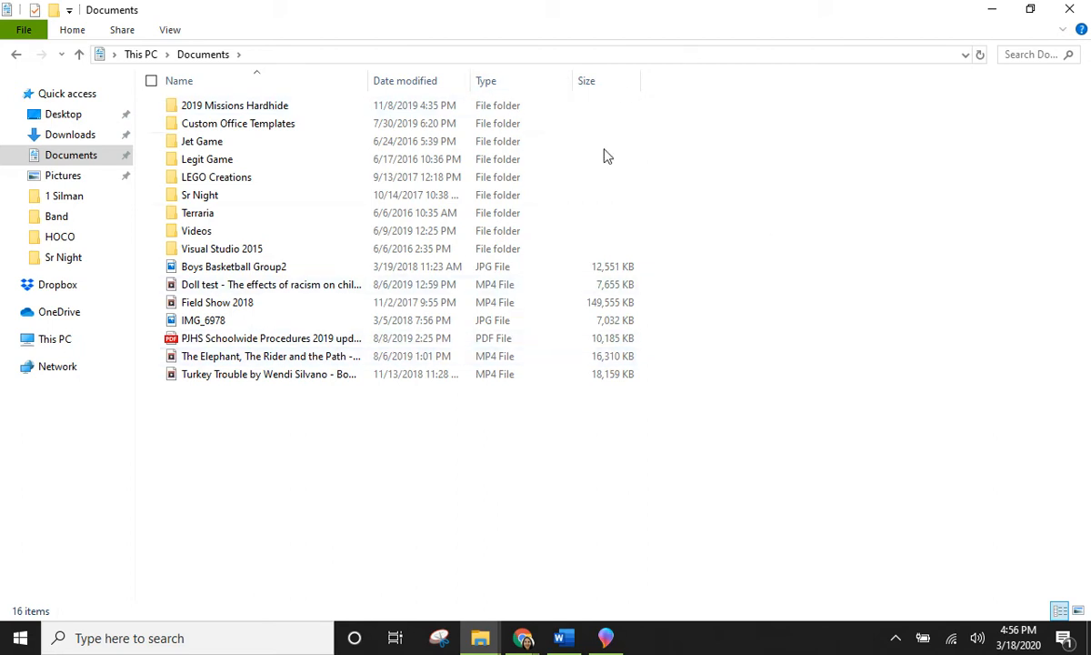
{"action": "left_click", "coordinate": [1077, 611]}
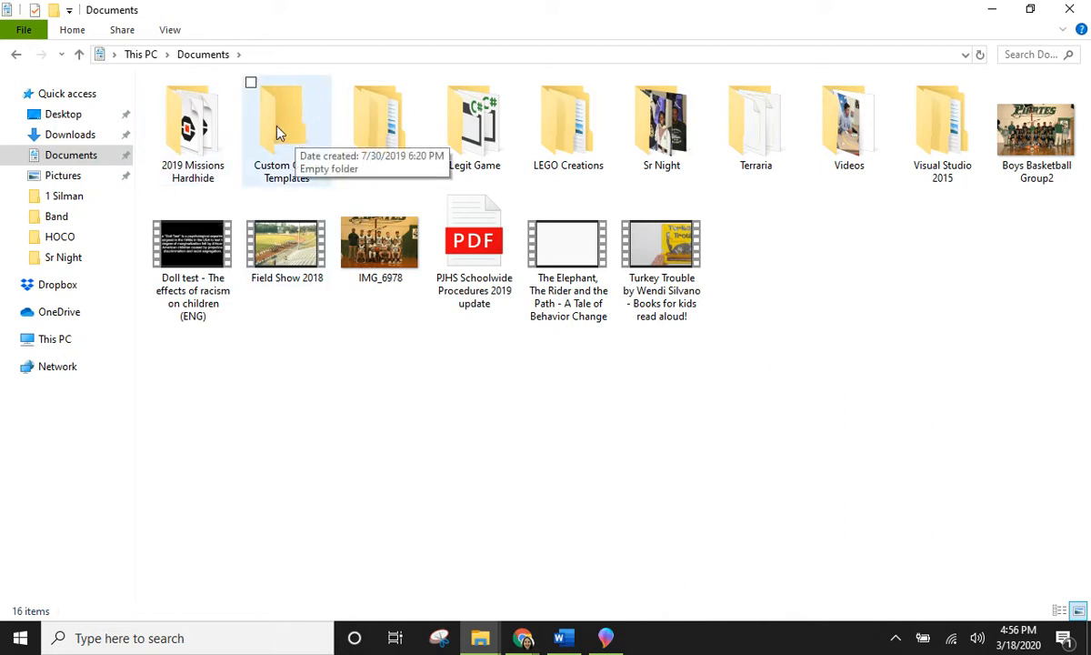
- Select the Custom Office Templates folder with its checkbox and deselect it again
{"action": "left_click", "coordinate": [256, 86]}
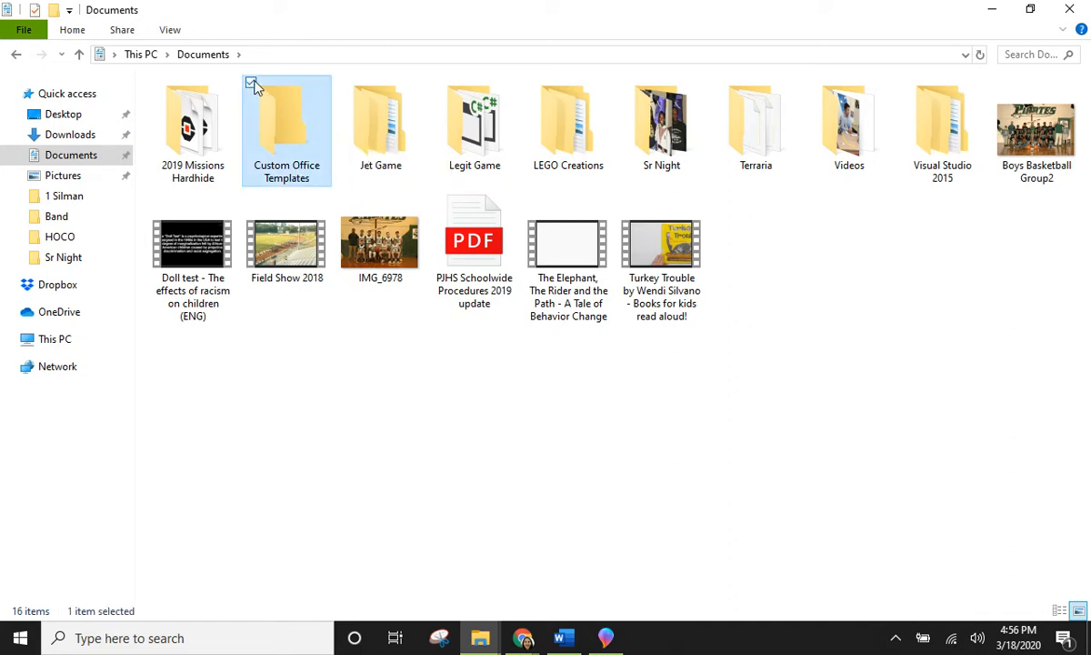
{"action": "left_click", "coordinate": [253, 84]}
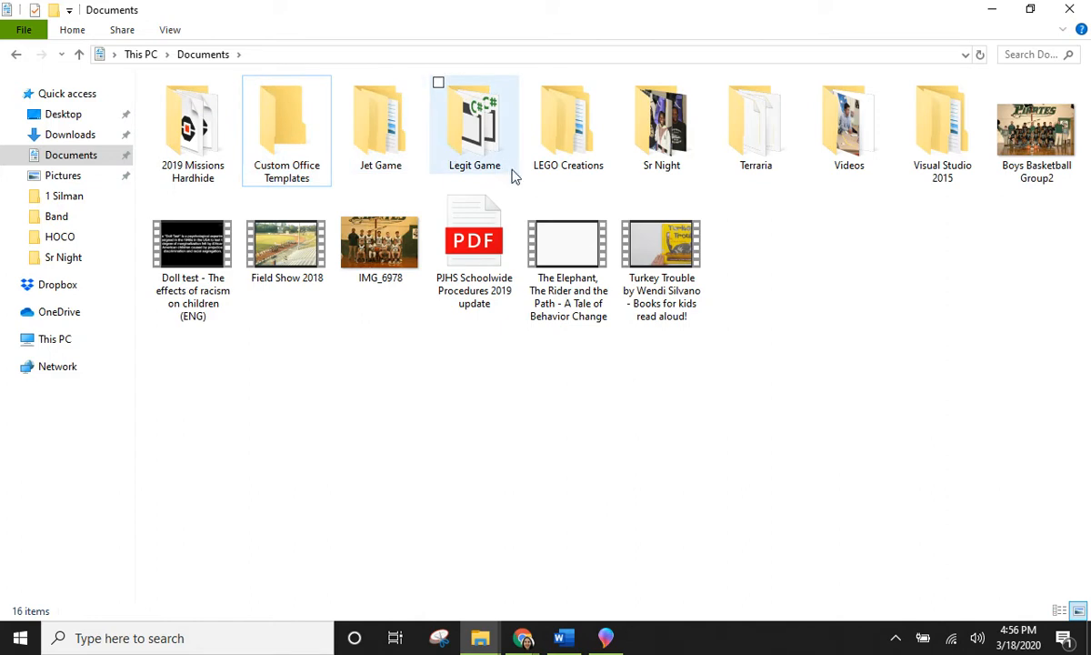
- View the LEGO Creations folder and the Downloads folder, returning to Documents after each one
{"action": "double_click", "coordinate": [573, 125]}
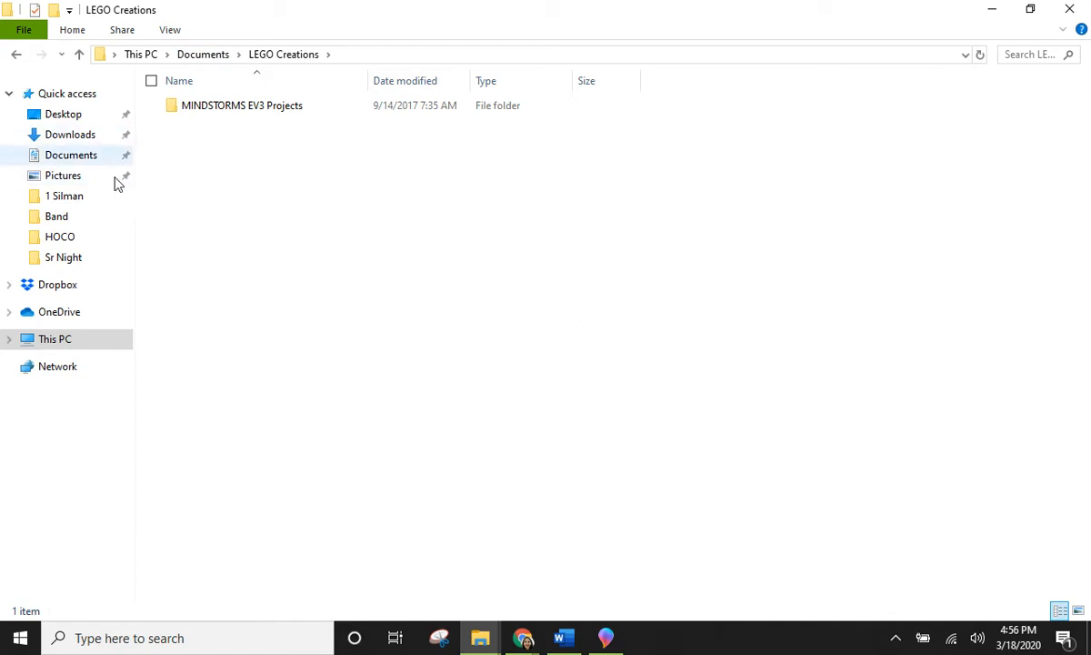
{"action": "left_click", "coordinate": [208, 57]}
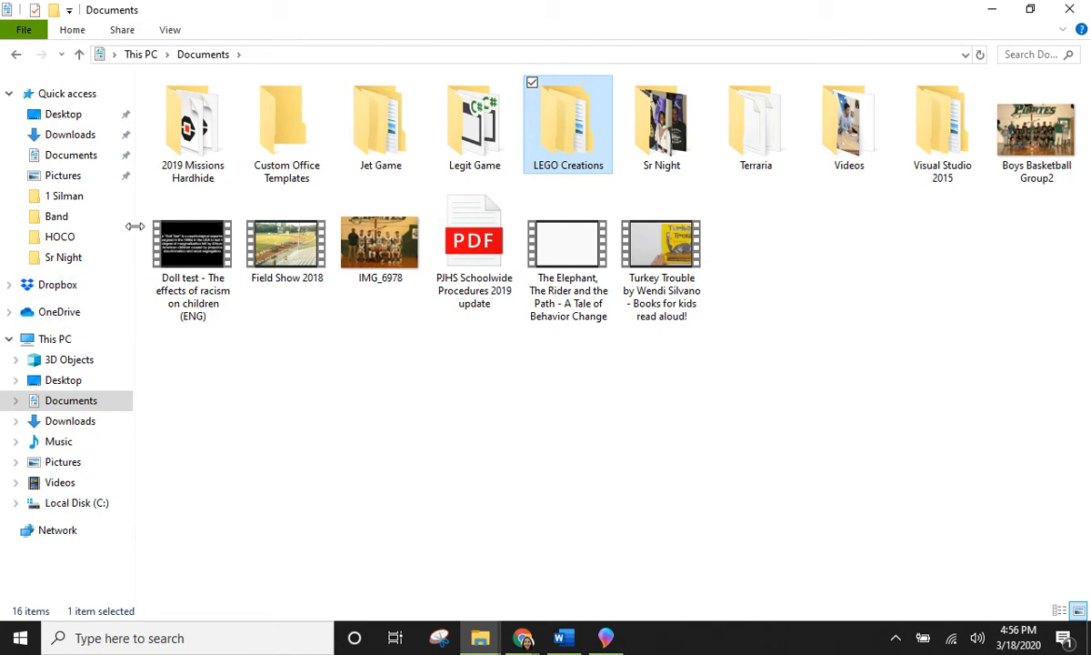
{"action": "left_click", "coordinate": [55, 142]}
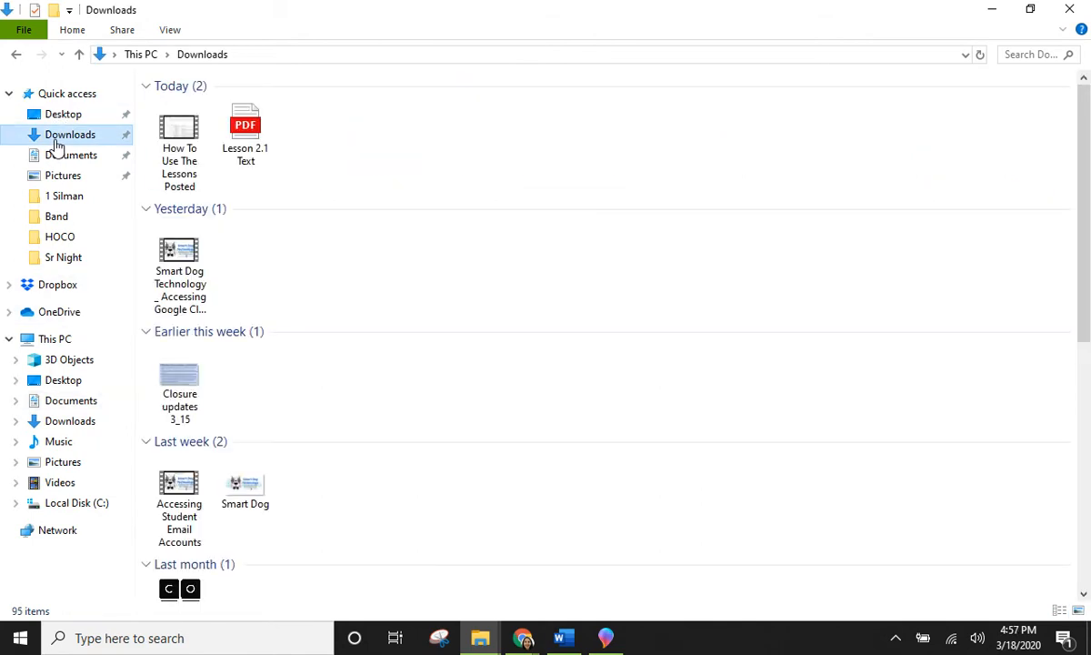
{"action": "left_click", "coordinate": [56, 158]}
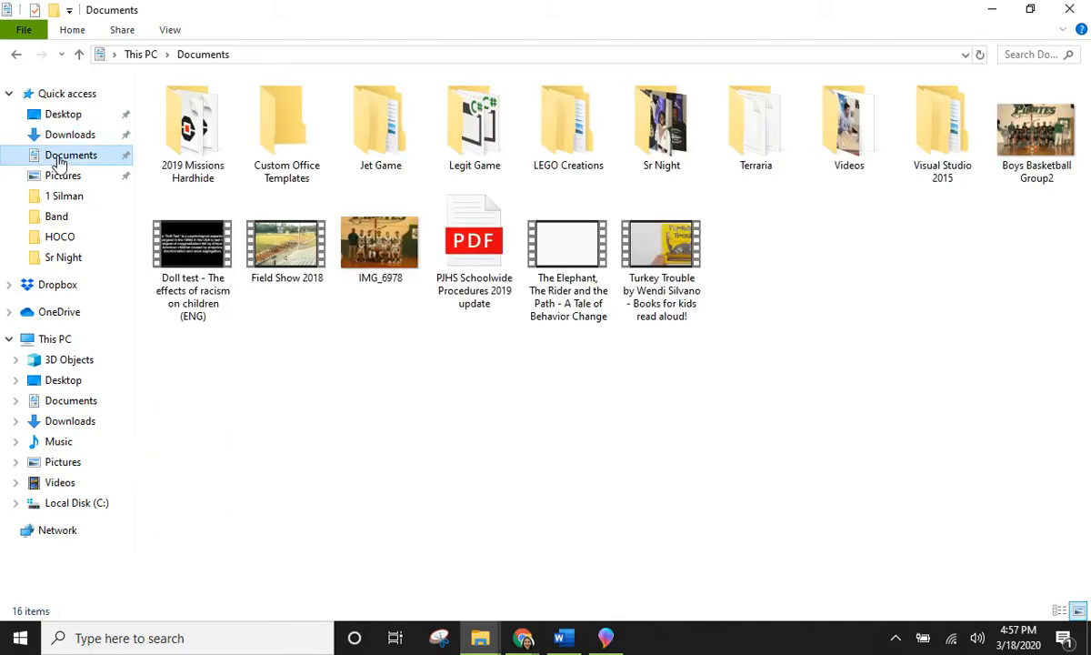
- Display the items in the Documents folder as a list, and change them to extra large icons
{"action": "right_click", "coordinate": [809, 313]}
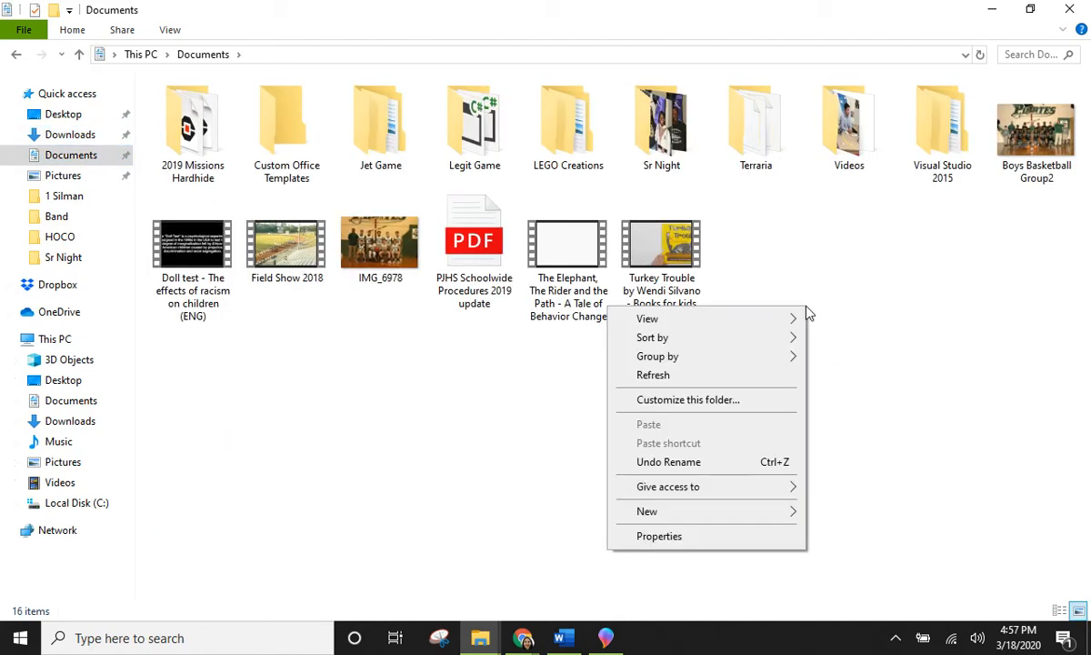
{"action": "mouse_move", "coordinate": [787, 320]}
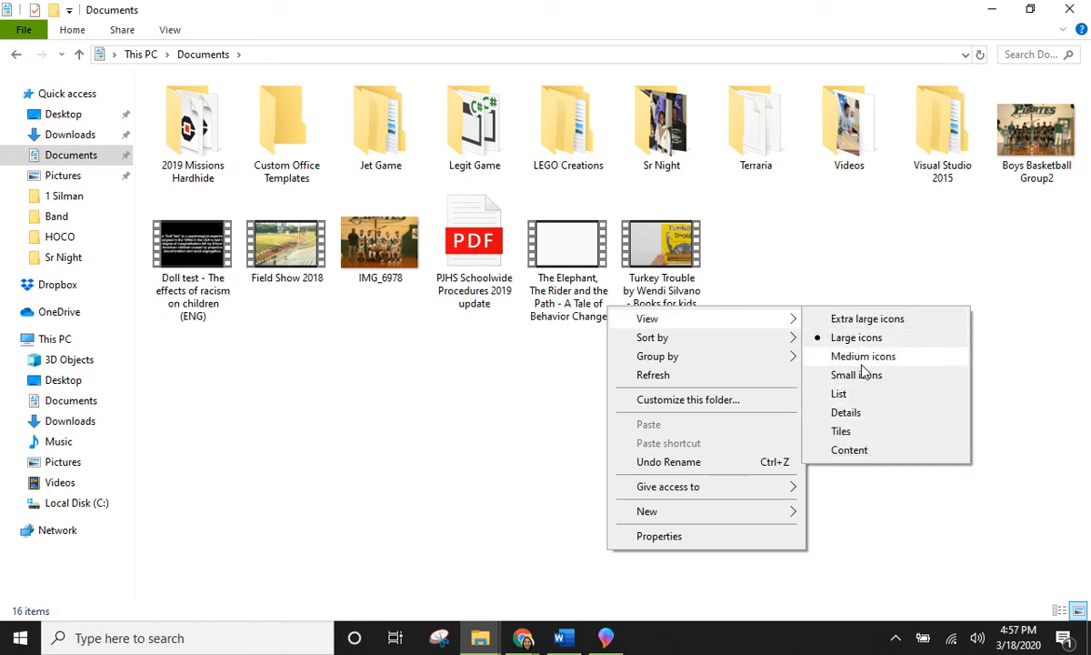
{"action": "left_click", "coordinate": [860, 394]}
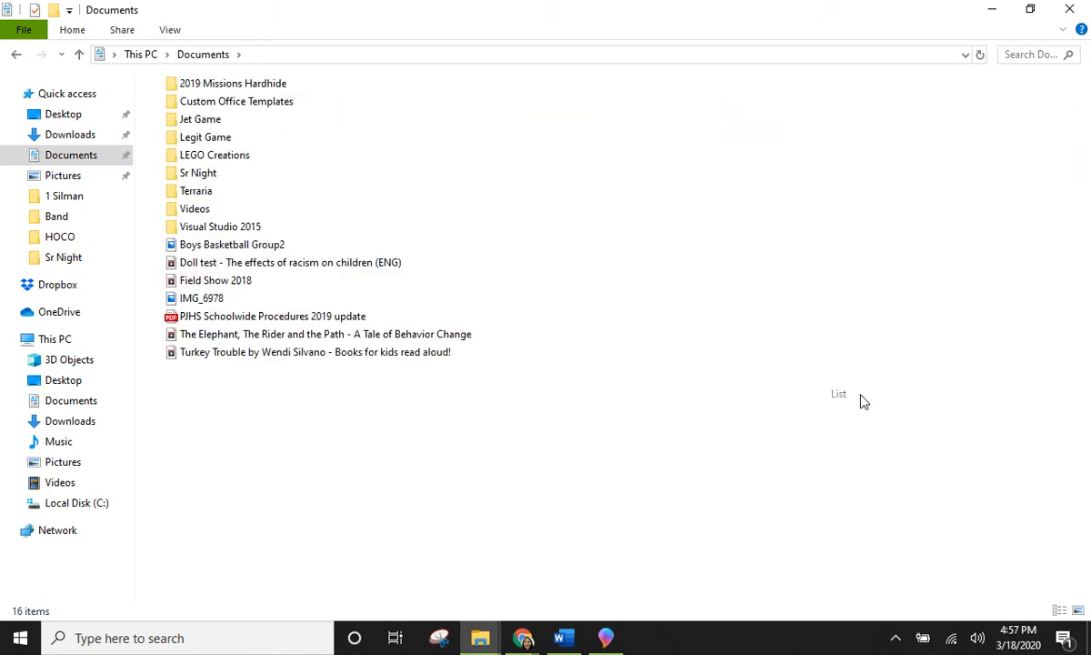
{"action": "right_click", "coordinate": [725, 348]}
{"action": "mouse_move", "coordinate": [700, 357]}
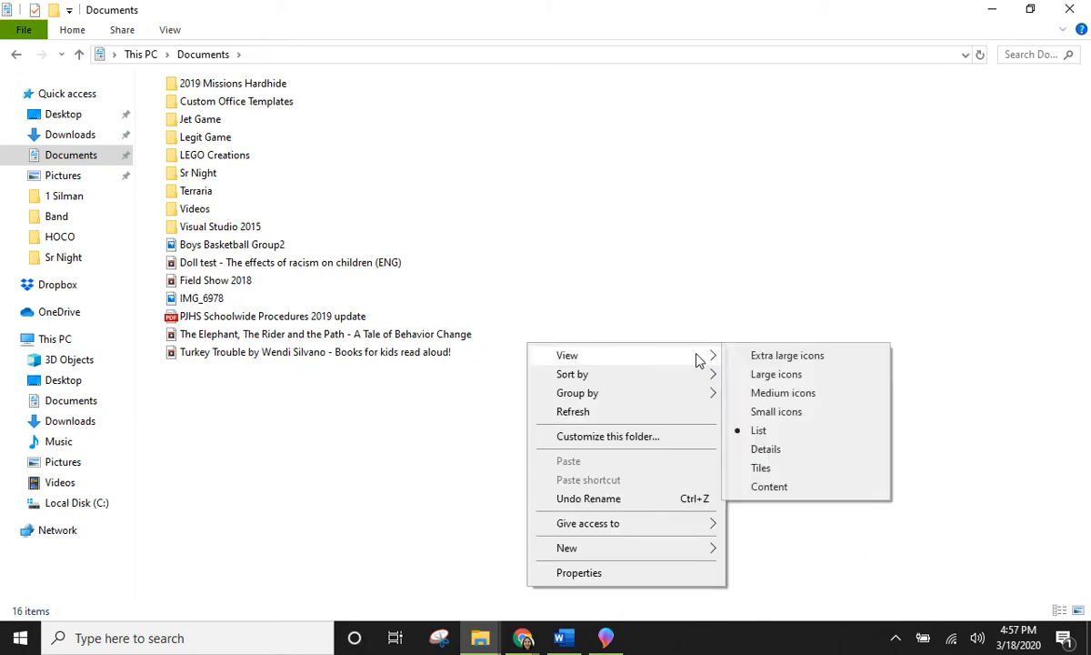
{"action": "left_click", "coordinate": [775, 358]}
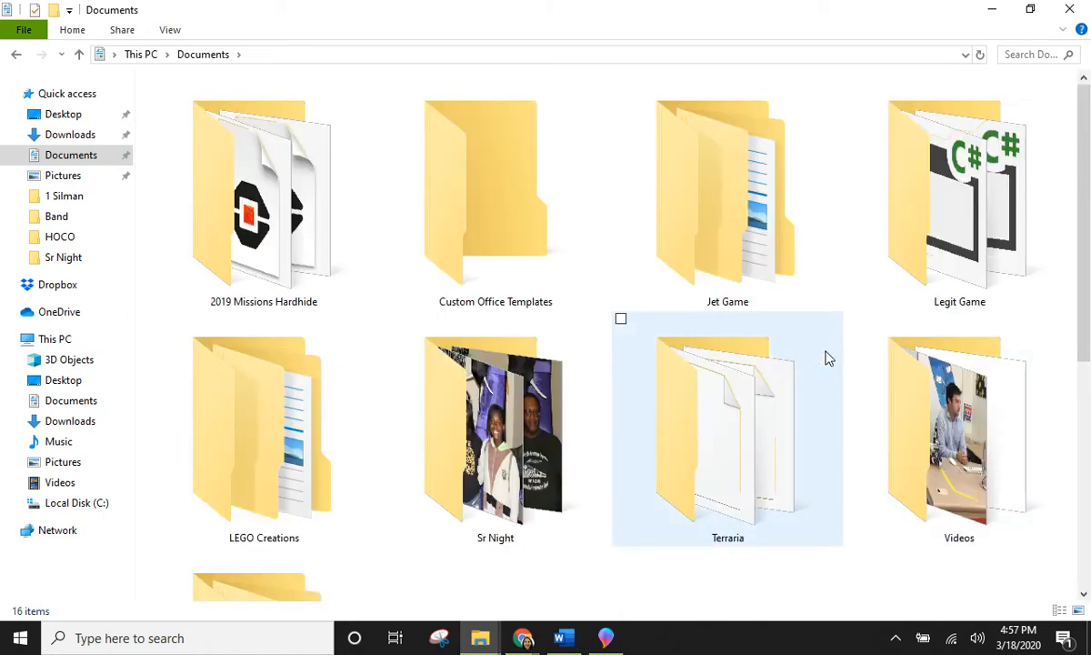
{"action": "scroll", "coordinate": [817, 343], "scroll_direction": "down", "scroll_amount": 3}
{"action": "scroll", "coordinate": [817, 344], "scroll_direction": "up", "scroll_amount": 3}
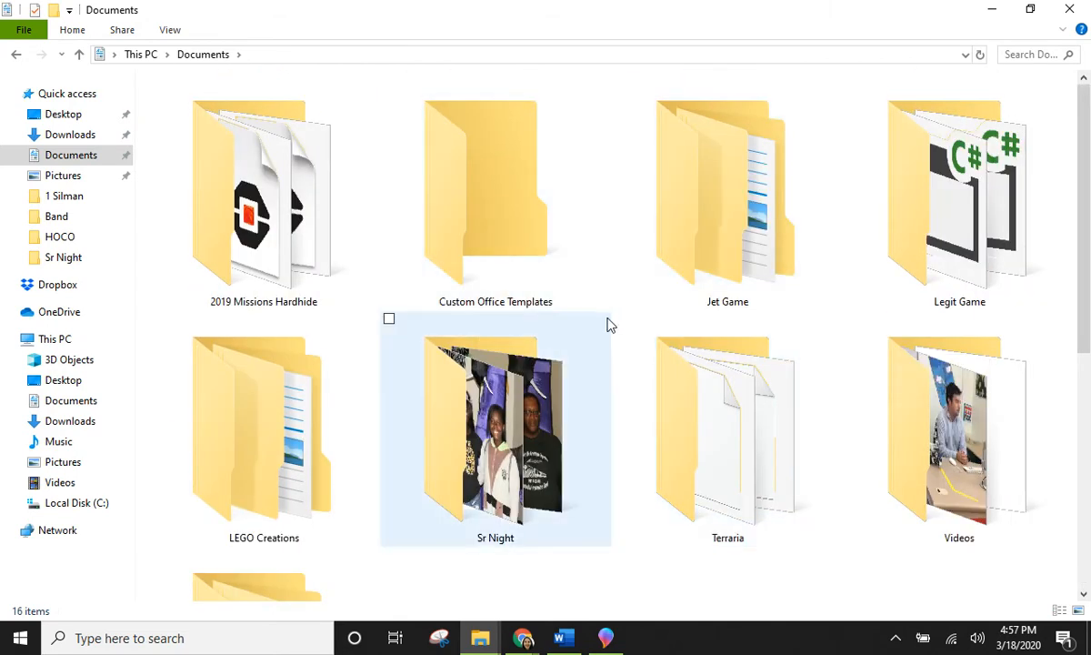
- Display the items in the Documents folder as medium icons
{"action": "right_click", "coordinate": [618, 319]}
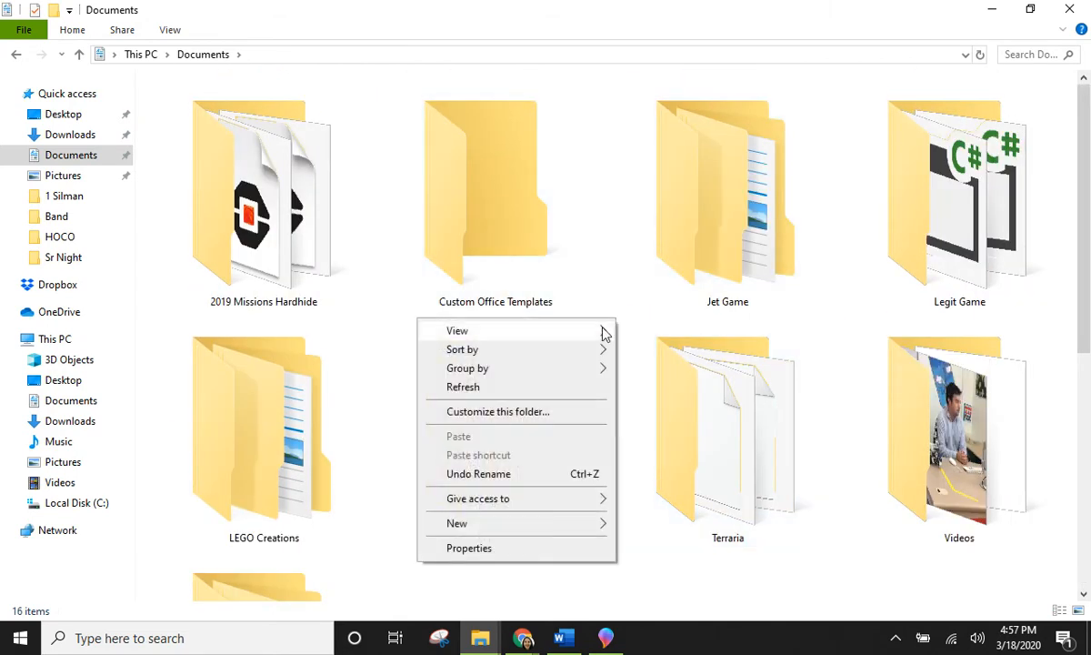
{"action": "mouse_move", "coordinate": [602, 331]}
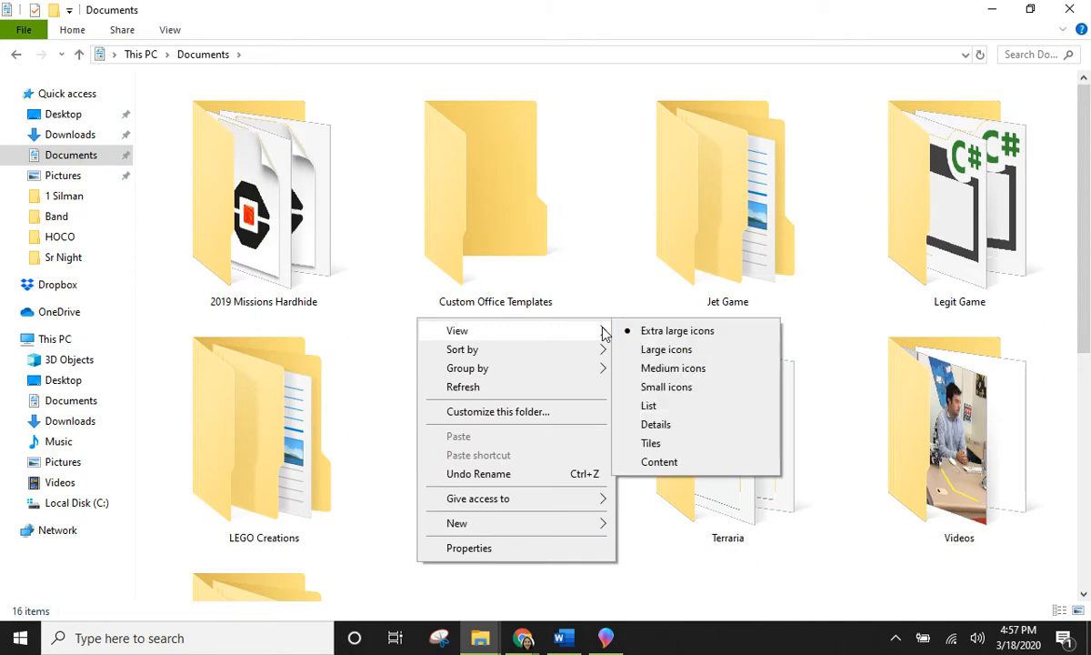
{"action": "left_click", "coordinate": [647, 371]}
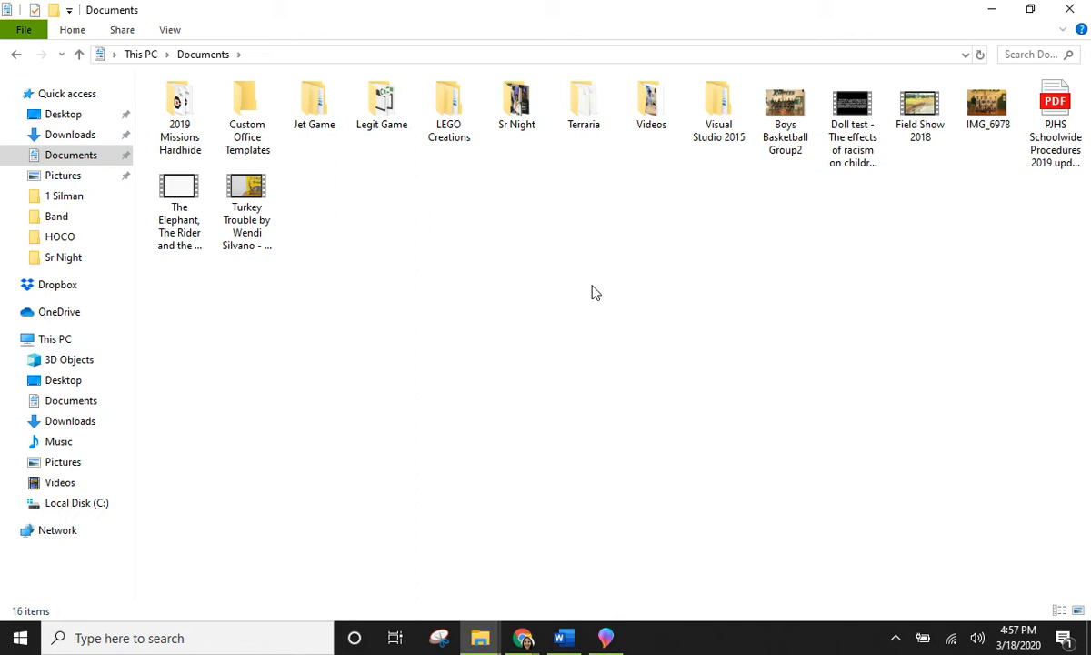
- Sort the items in the Documents folder by date modified, and re-sort them by type
{"action": "right_click", "coordinate": [655, 306]}
{"action": "mouse_move", "coordinate": [625, 315]}
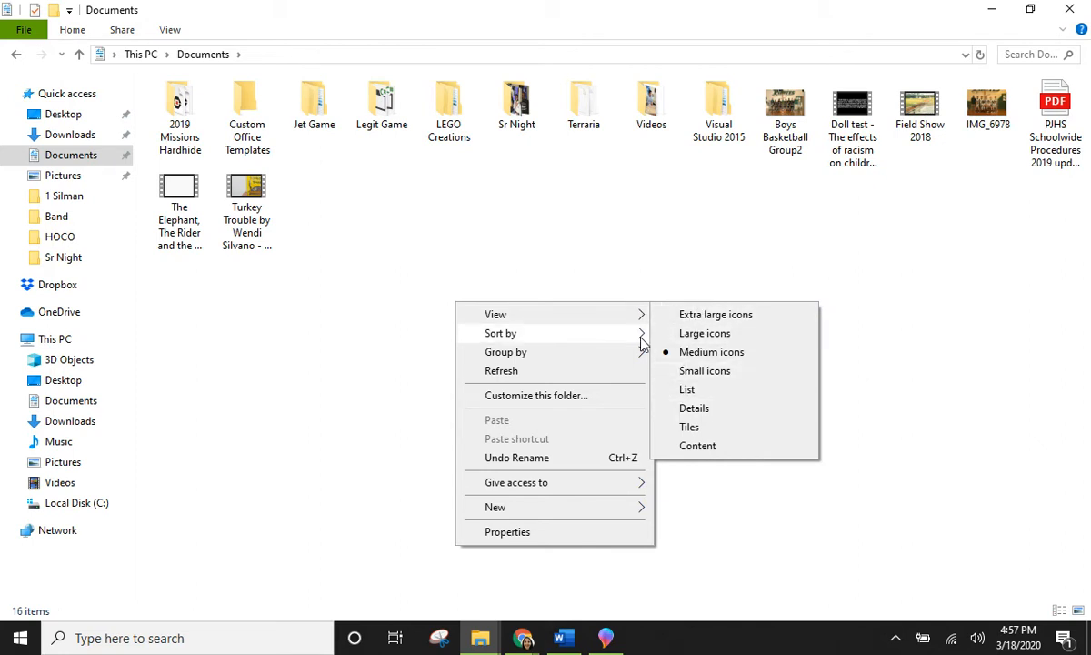
{"action": "mouse_move", "coordinate": [642, 337]}
{"action": "mouse_move", "coordinate": [532, 343]}
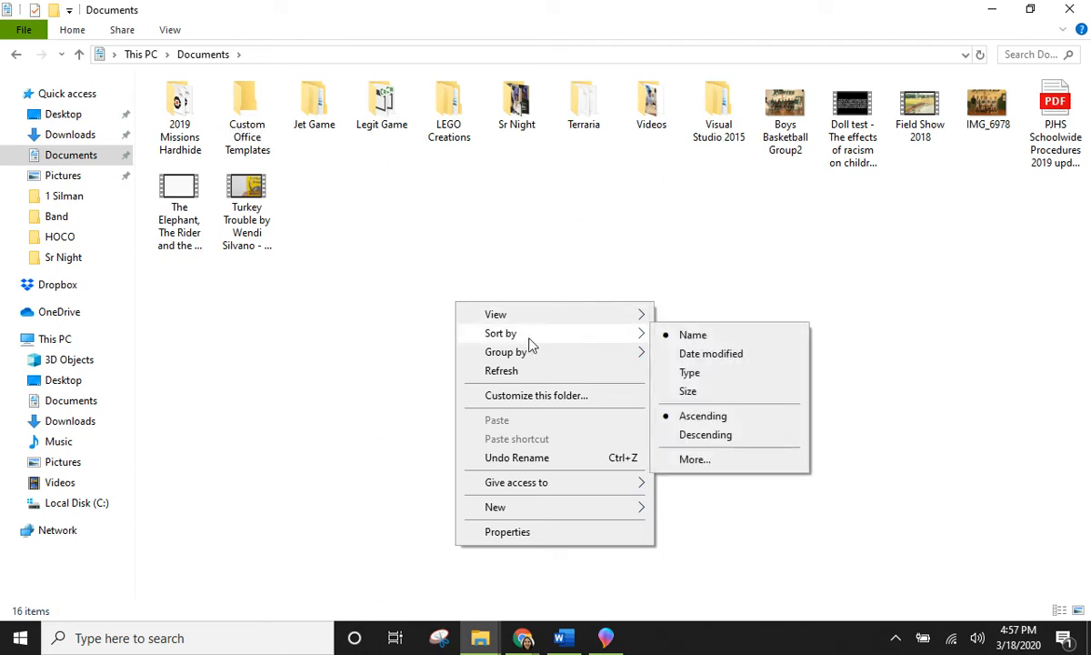
{"action": "left_click", "coordinate": [711, 354]}
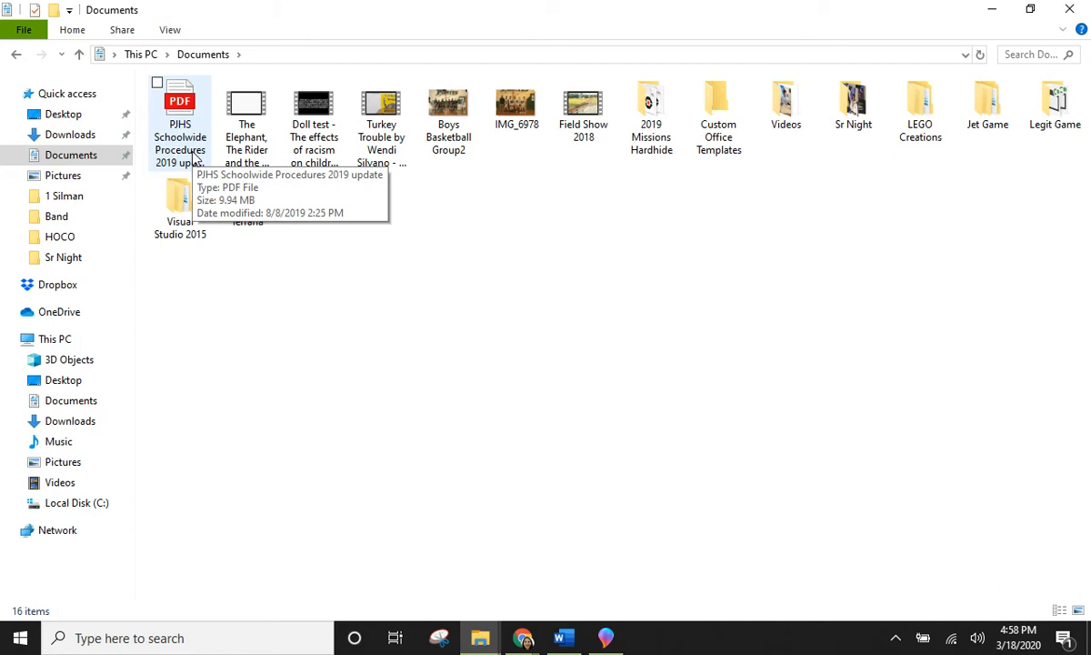
{"action": "right_click", "coordinate": [492, 247]}
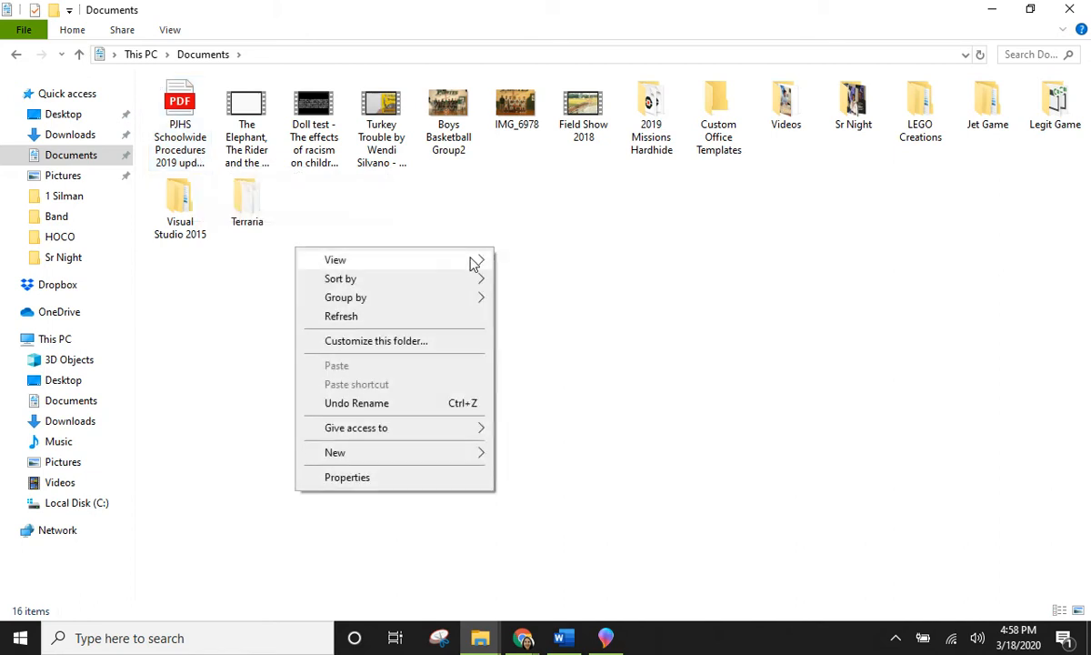
{"action": "mouse_move", "coordinate": [418, 287]}
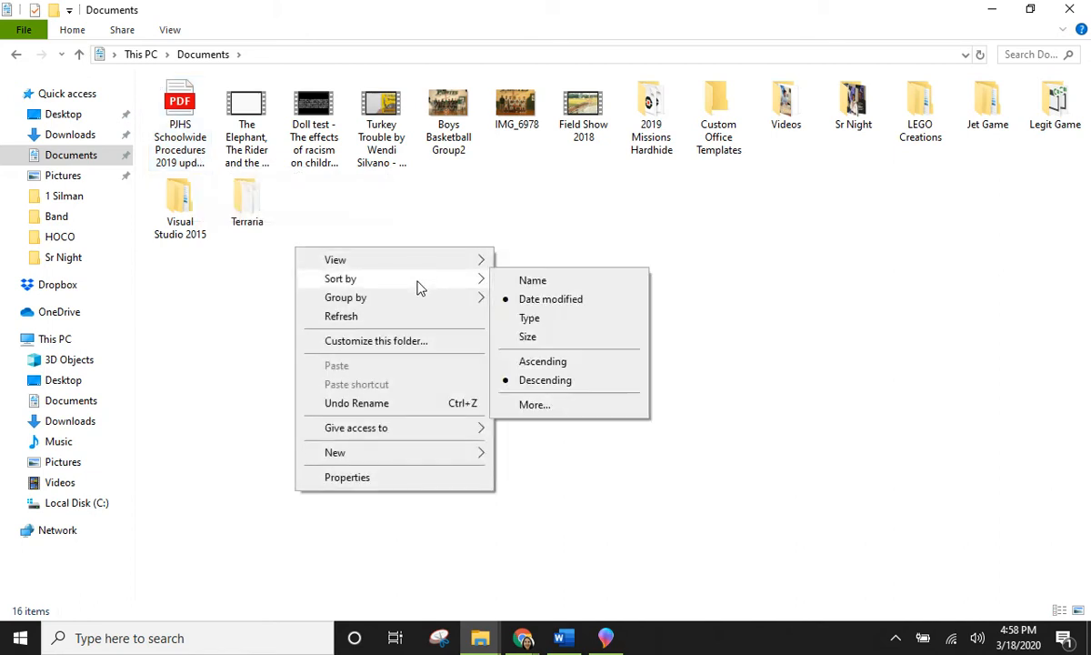
{"action": "left_click", "coordinate": [539, 326]}
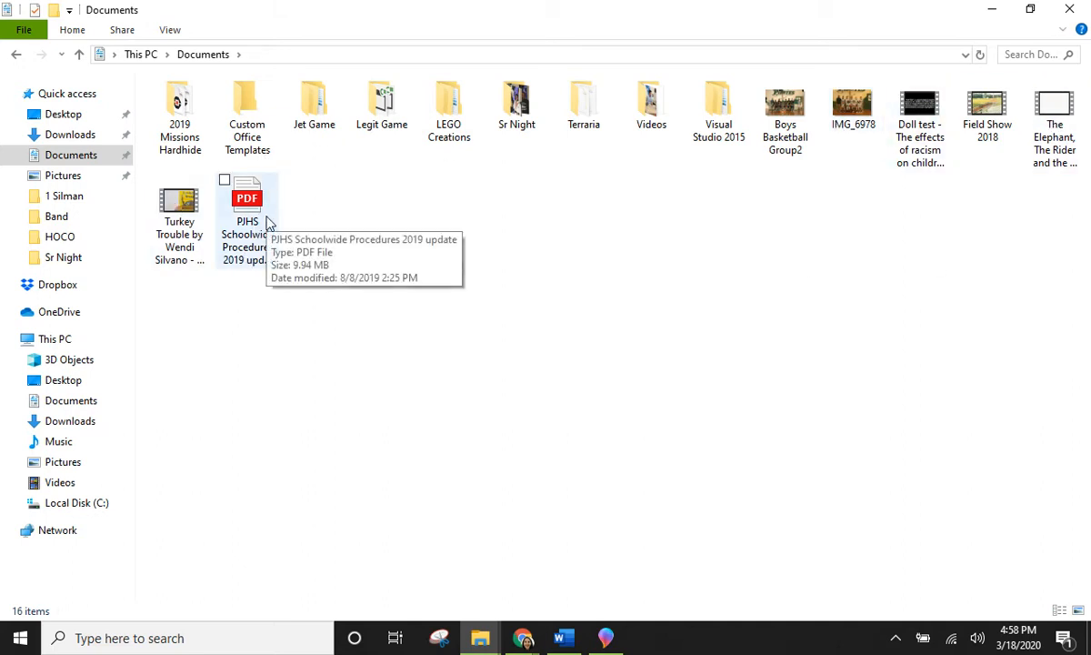
- Sort the items in the Documents folder by name
{"action": "right_click", "coordinate": [592, 213]}
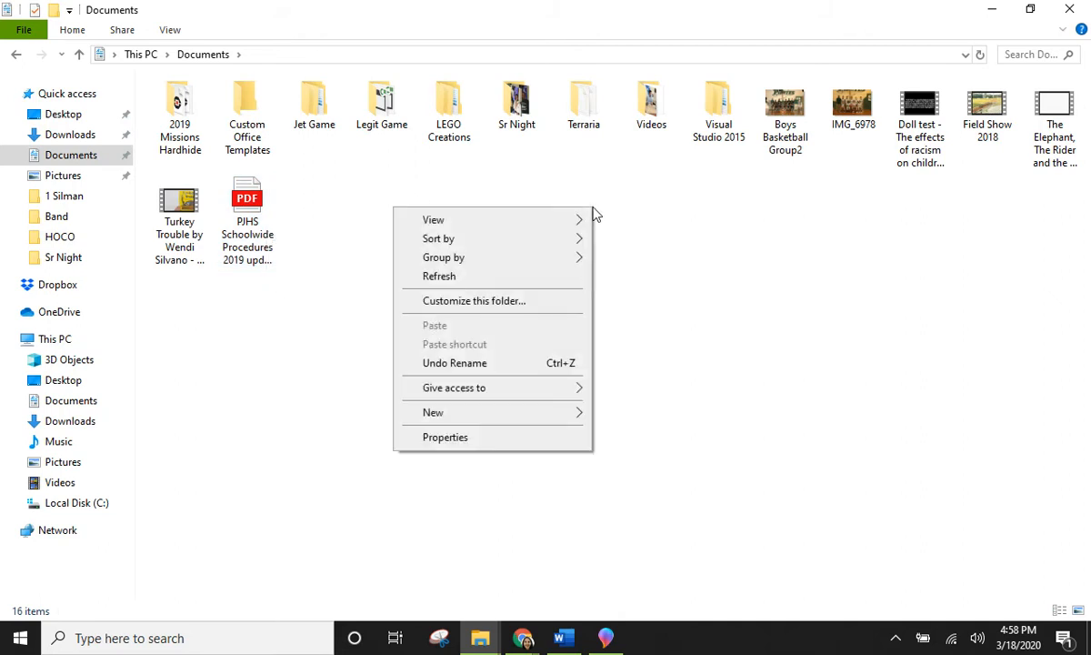
{"action": "mouse_move", "coordinate": [572, 237]}
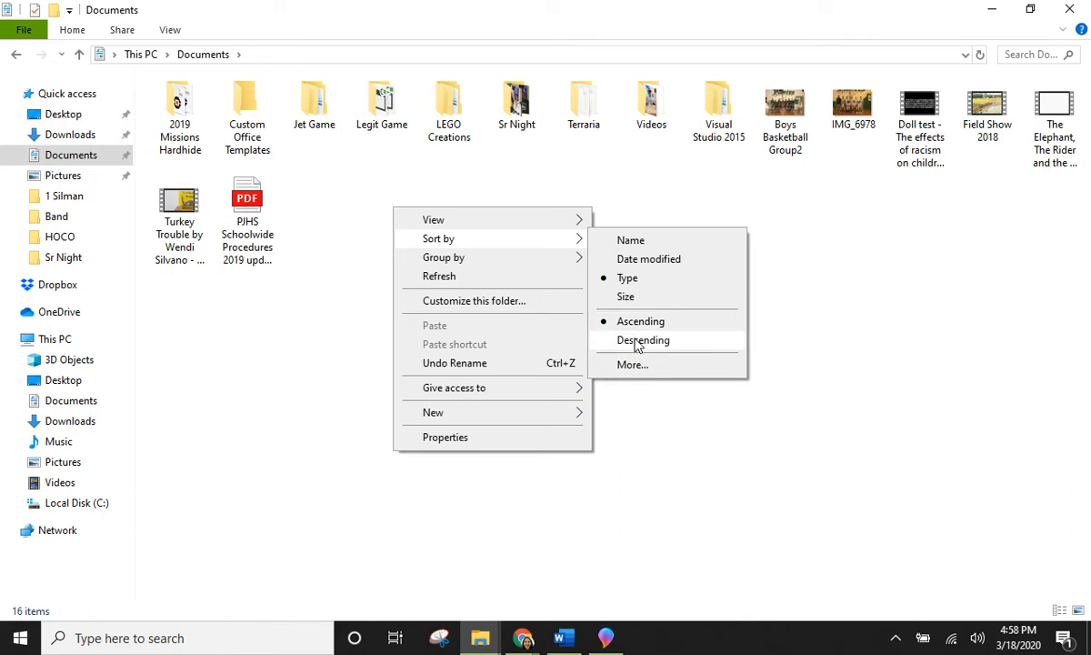
{"action": "left_click", "coordinate": [634, 242]}
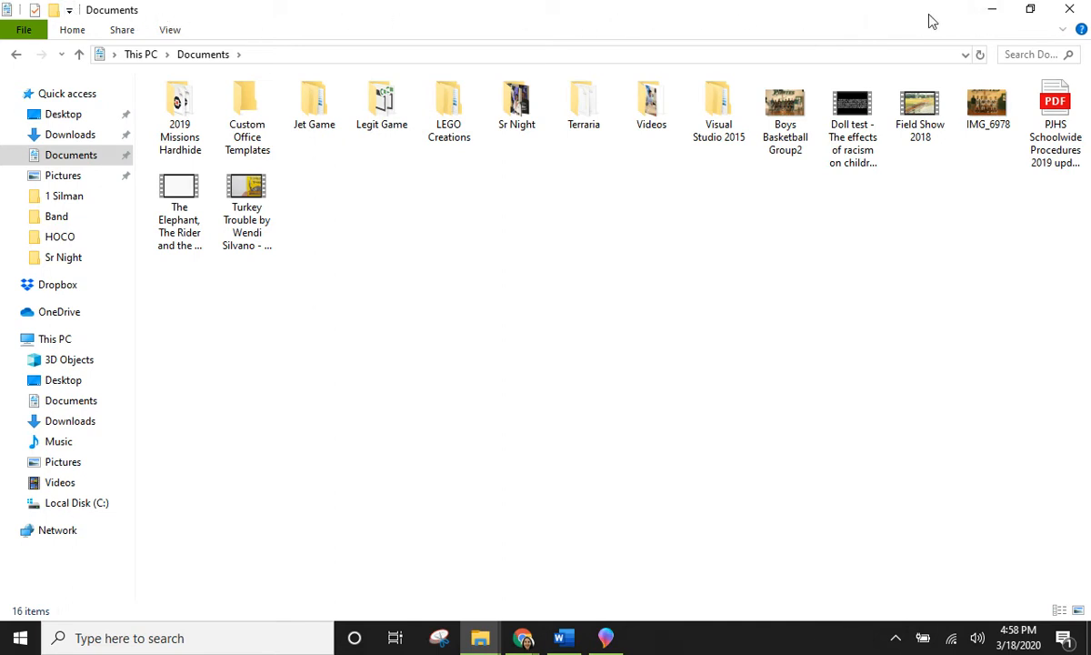
- Expand the ribbon and look at the options for opening a new window, without choosing one
{"action": "left_click", "coordinate": [1063, 31]}
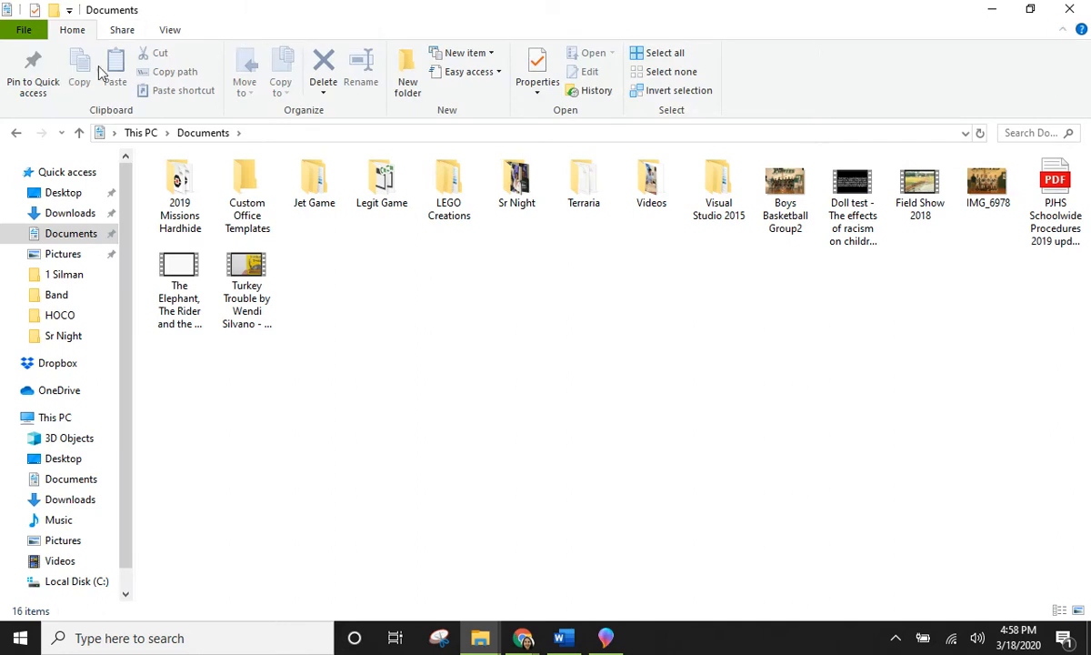
{"action": "left_click", "coordinate": [22, 33]}
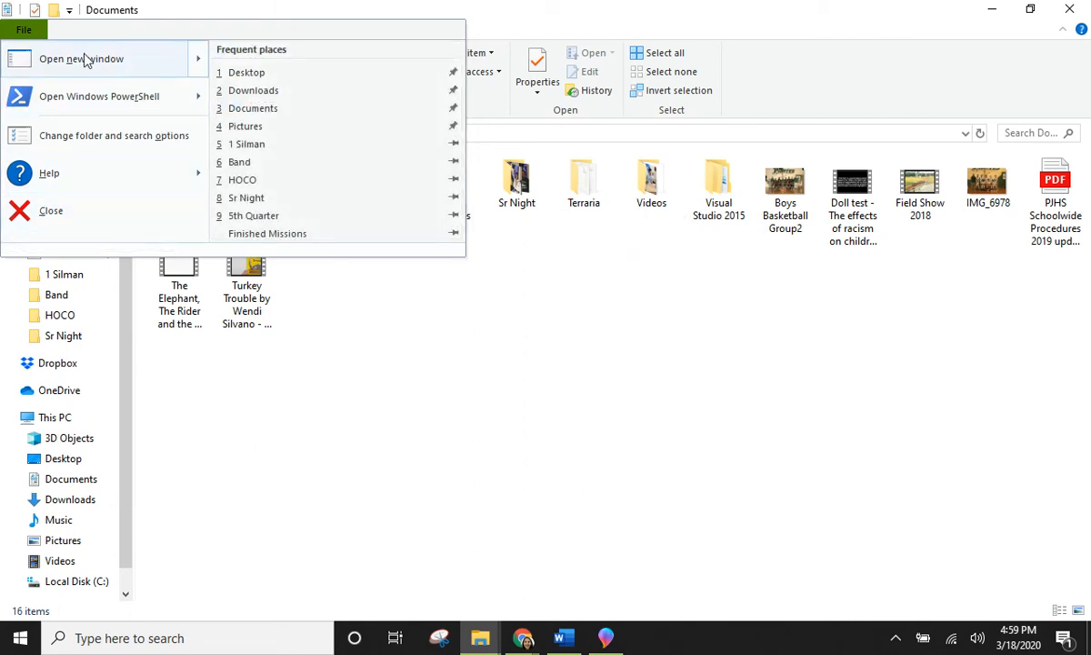
{"action": "mouse_move", "coordinate": [80, 56]}
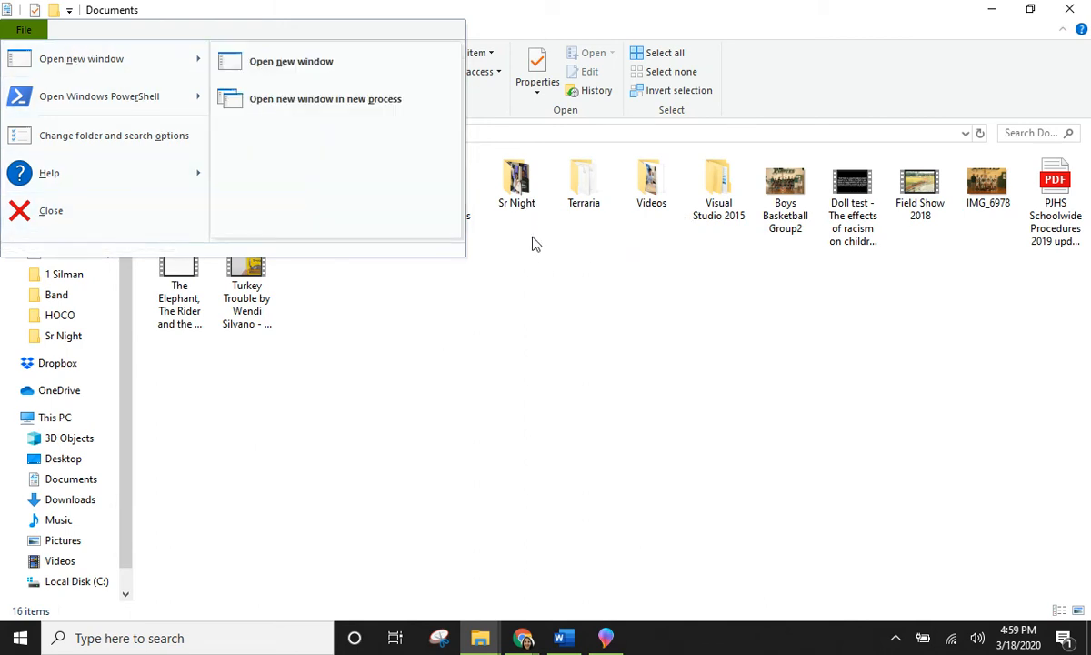
{"action": "left_click", "coordinate": [457, 316]}
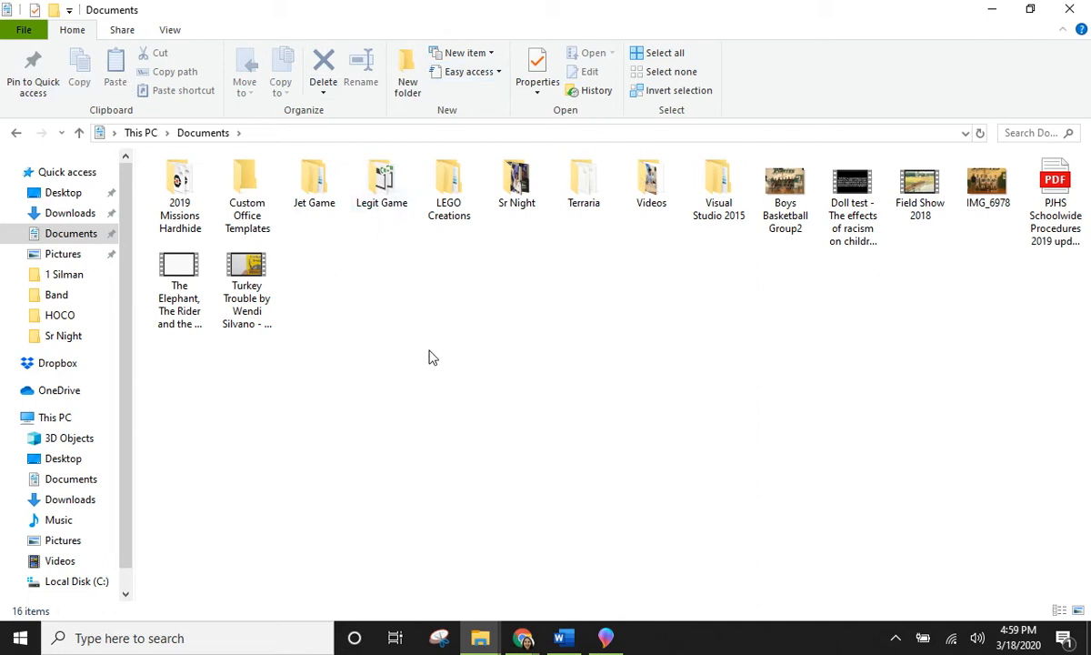
- Select the Custom Office Templates folder, look at the actions available for it, and deselect it
{"action": "left_click", "coordinate": [236, 164]}
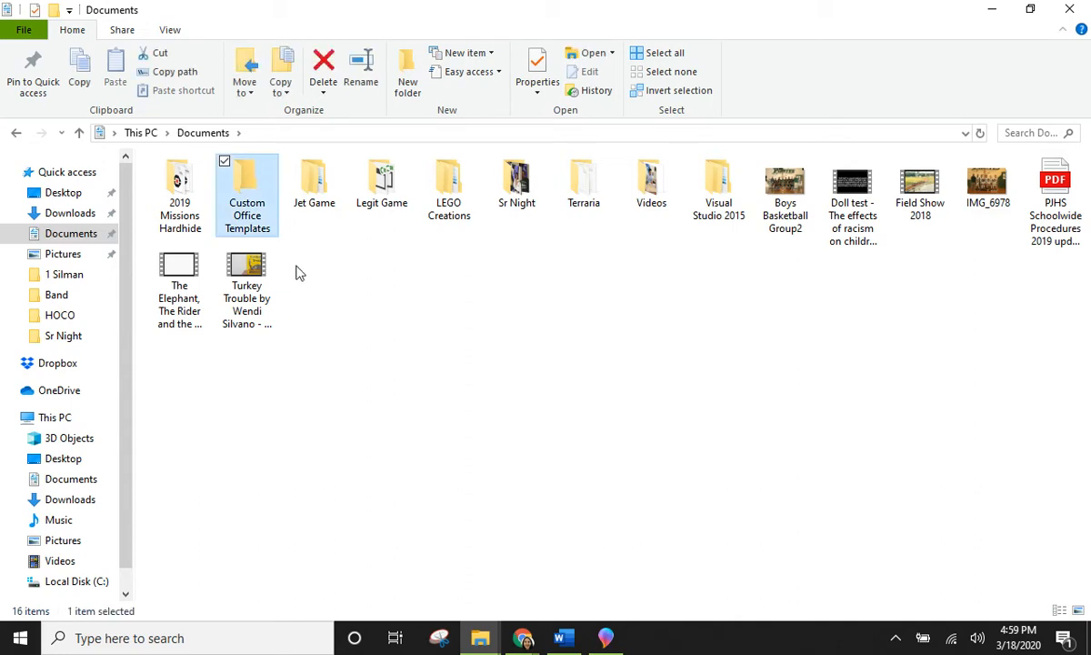
{"action": "right_click", "coordinate": [357, 291]}
{"action": "right_click", "coordinate": [253, 195]}
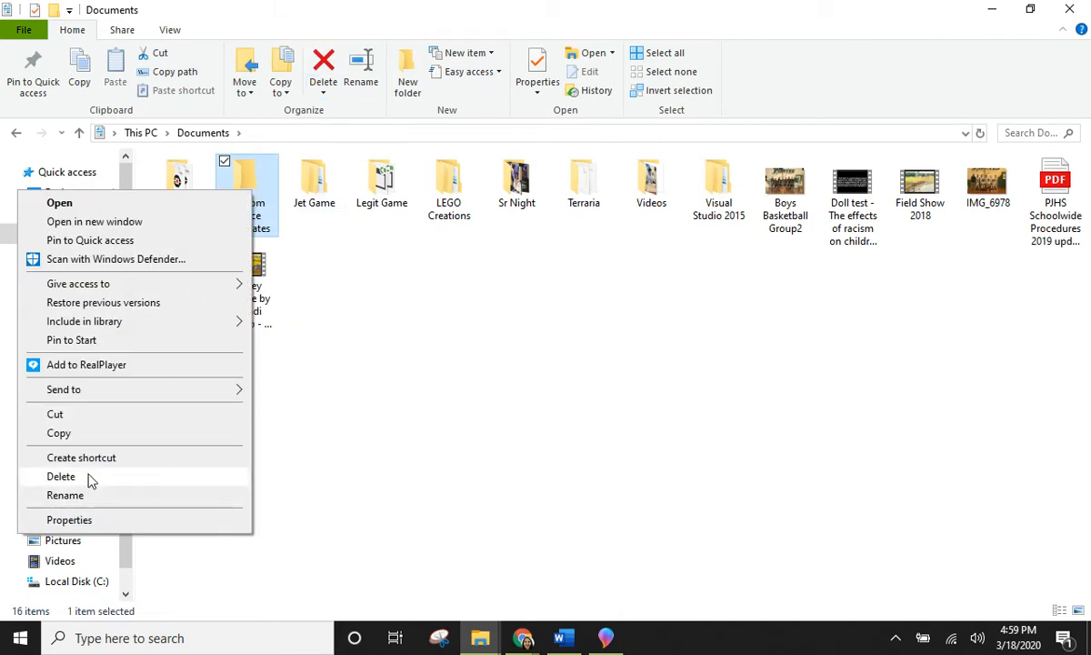
{"action": "left_click", "coordinate": [602, 395]}
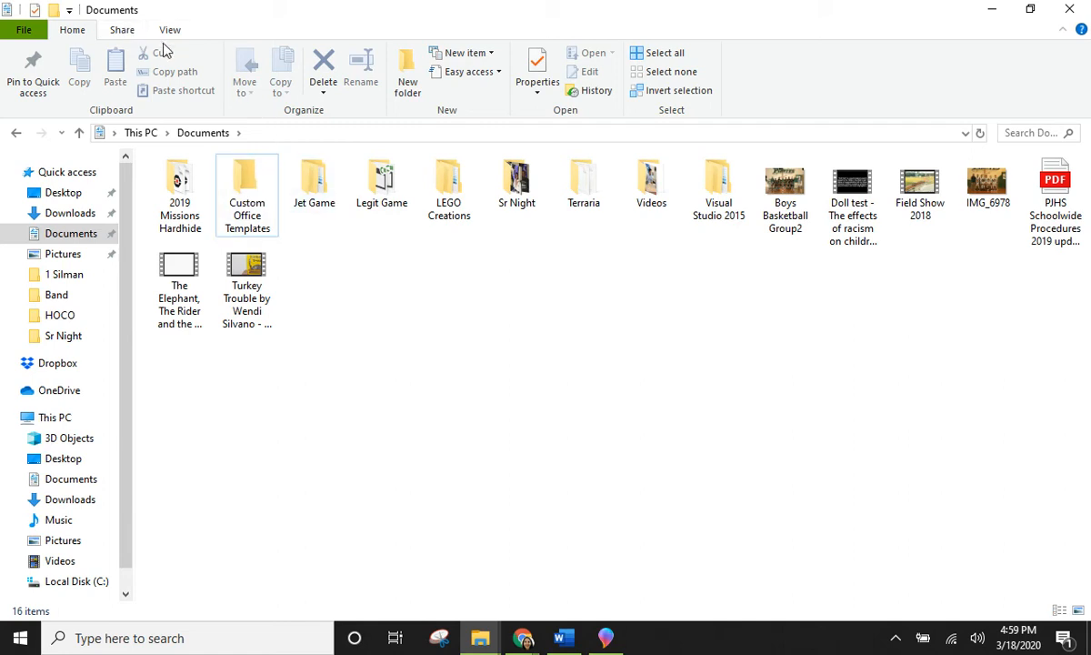
- Look at the ribbon's sharing and view commands and at the Documents folder's general options, without choosing any
{"action": "left_click", "coordinate": [123, 30]}
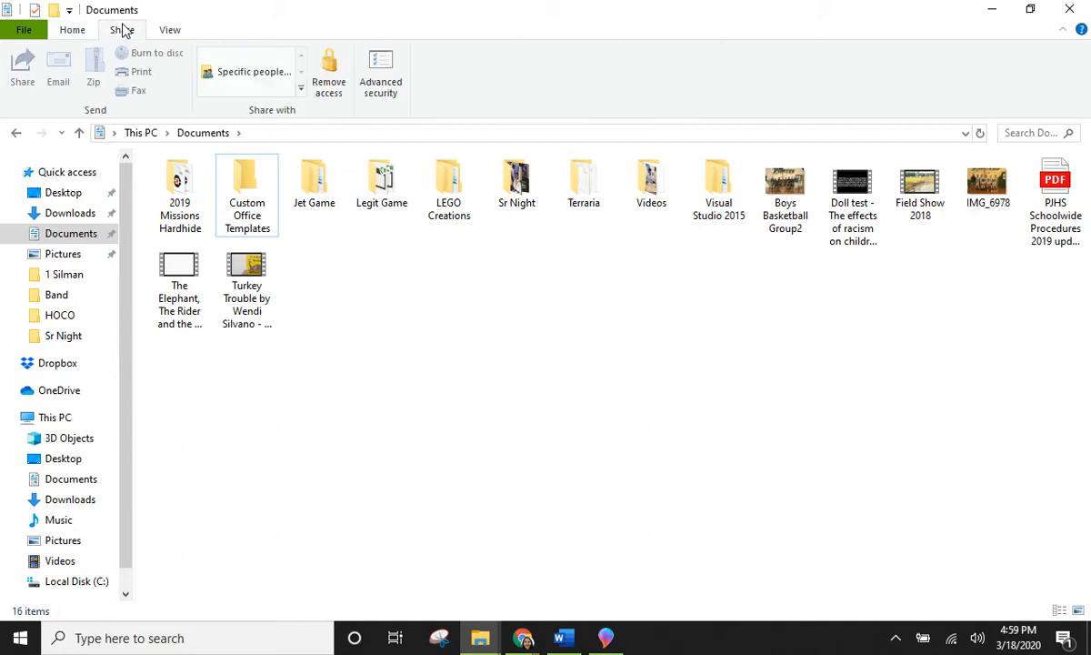
{"action": "left_click", "coordinate": [172, 36]}
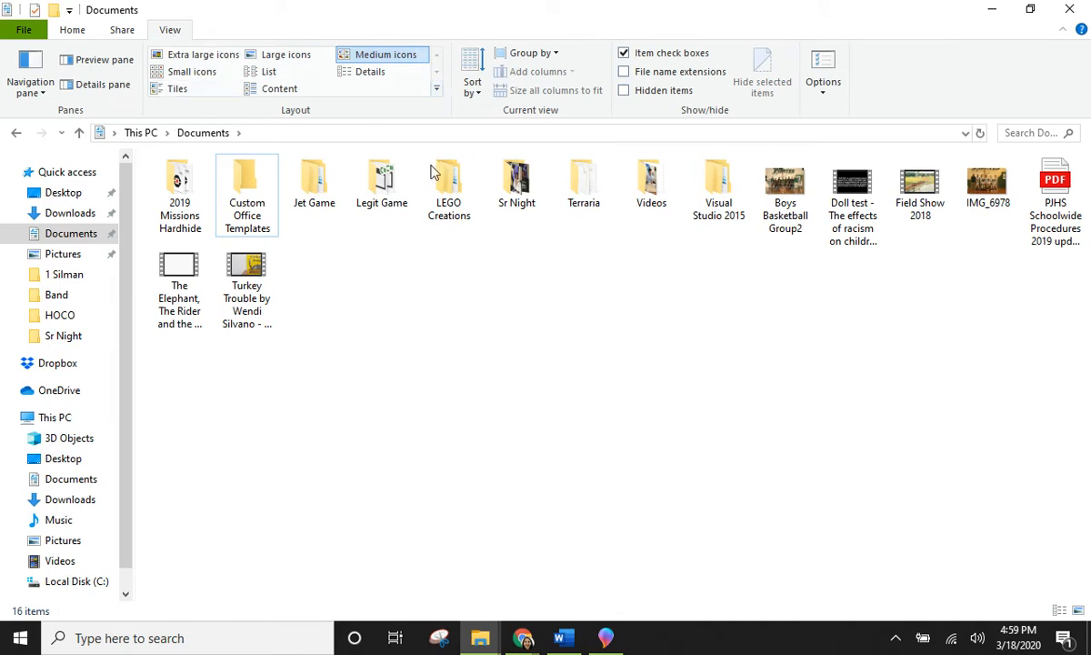
{"action": "right_click", "coordinate": [552, 334]}
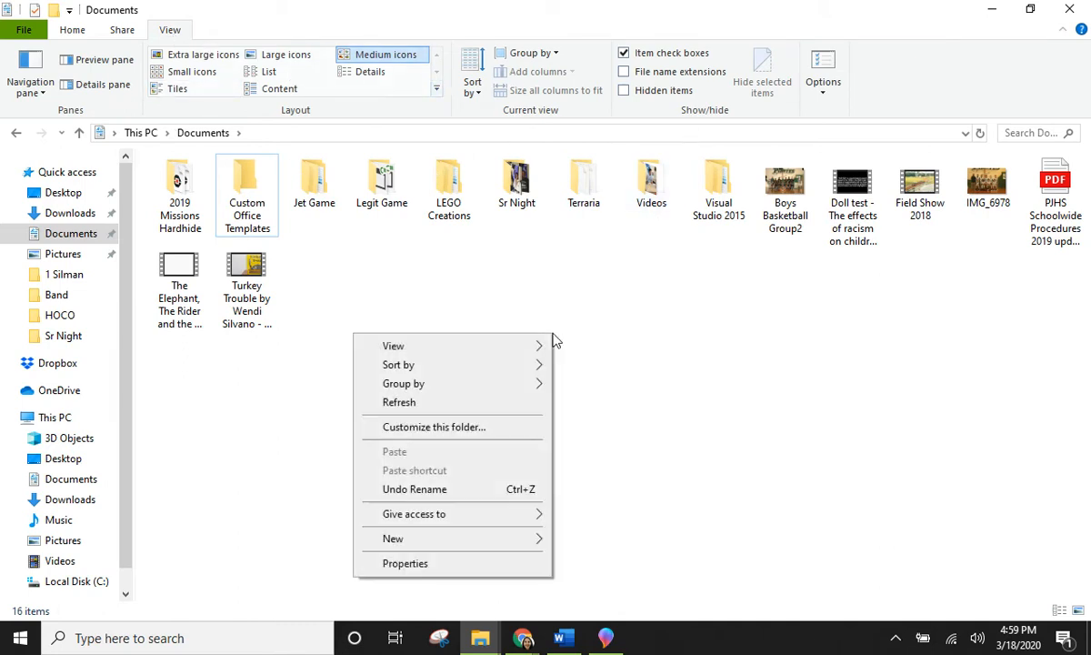
{"action": "left_click", "coordinate": [380, 314]}
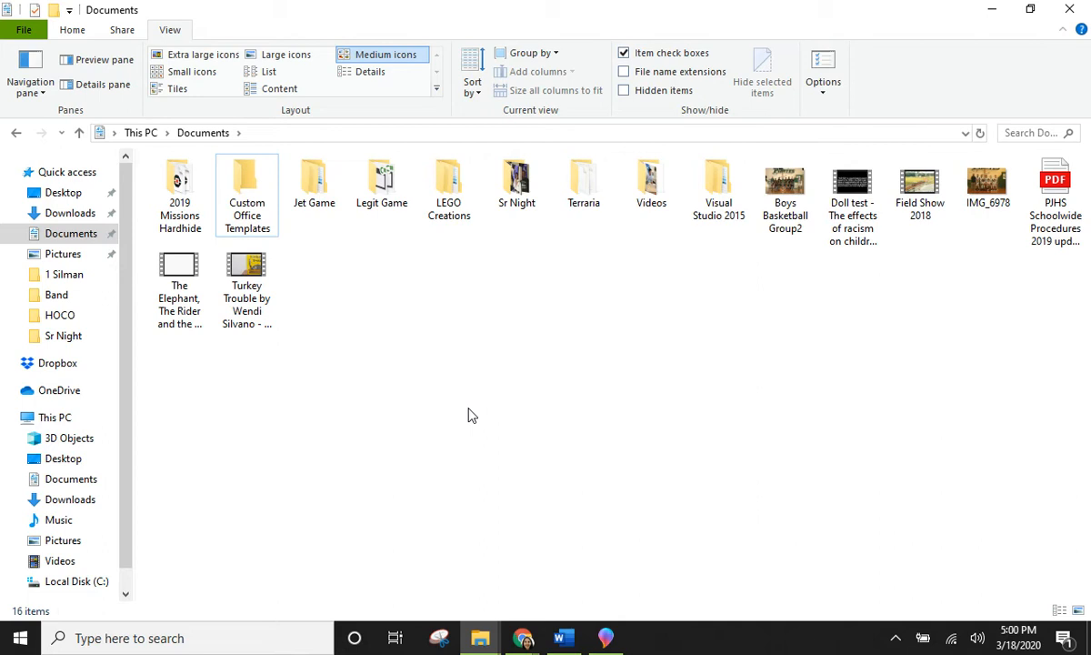
- Open the Downloads folder from Quick access and display its files as a list
{"action": "left_click", "coordinate": [55, 215]}
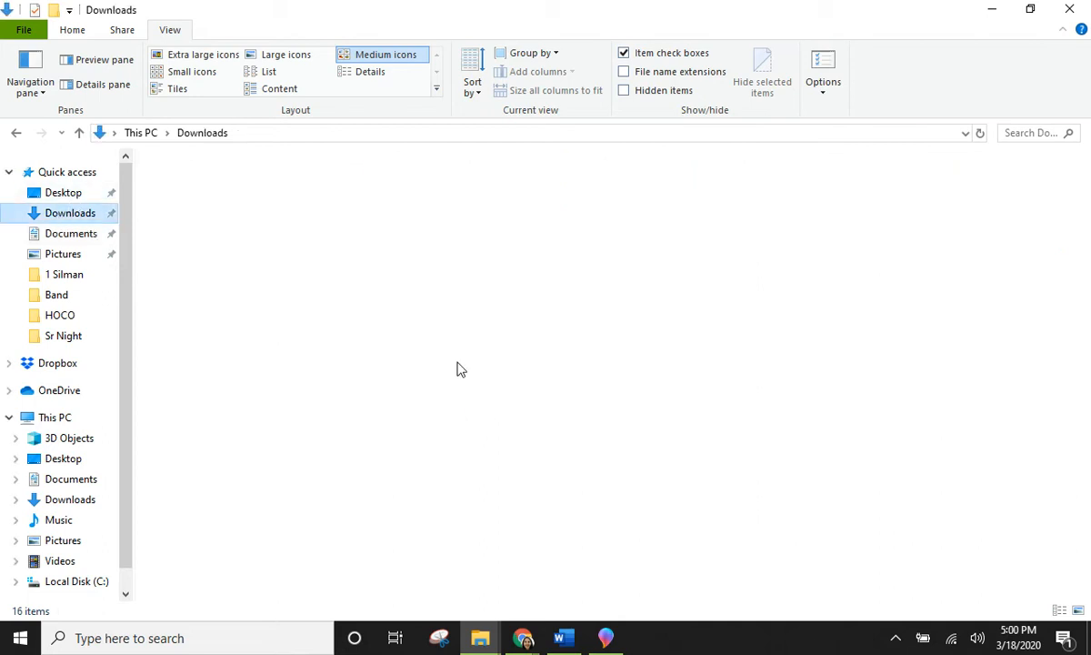
{"action": "right_click", "coordinate": [684, 229]}
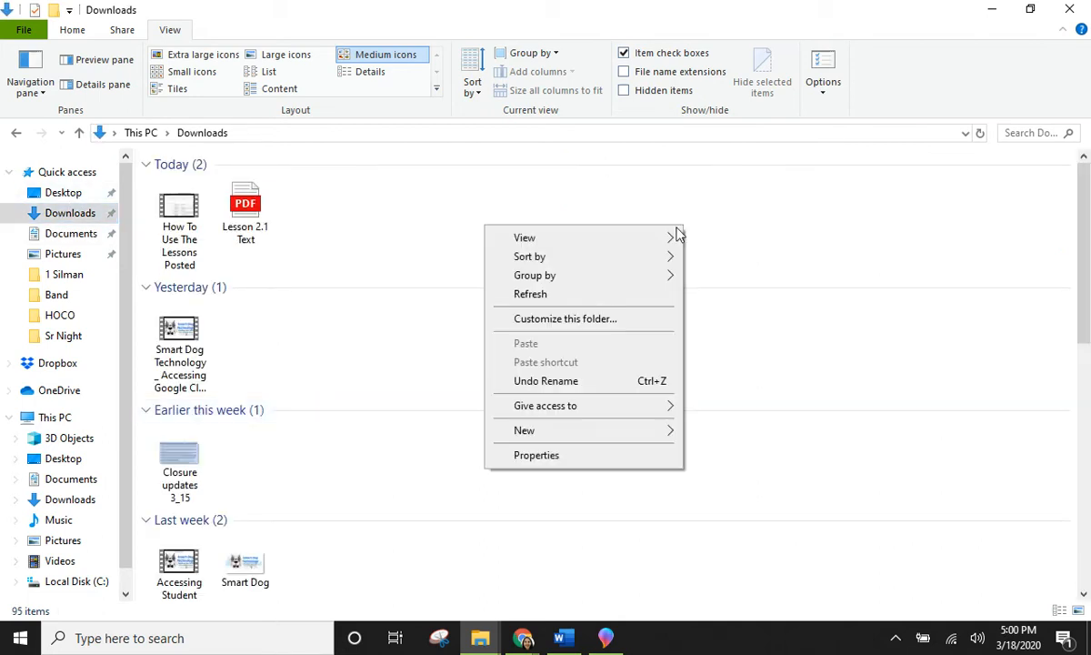
{"action": "mouse_move", "coordinate": [637, 244]}
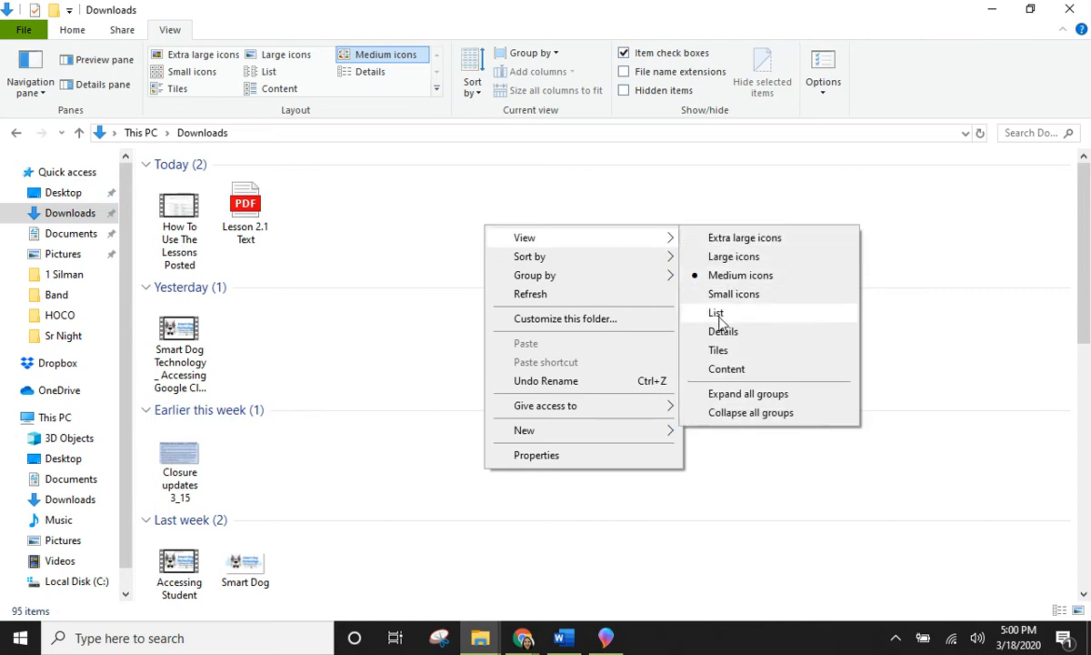
{"action": "left_click", "coordinate": [717, 313]}
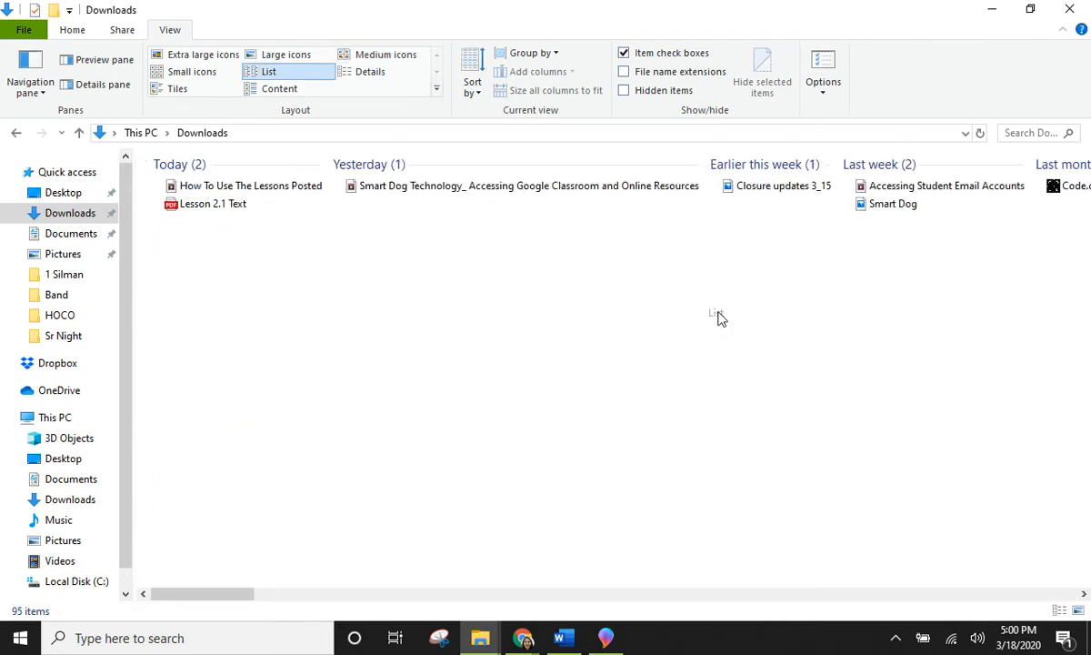
- Sort the files in the Downloads folder by name and look through the sorted list
{"action": "right_click", "coordinate": [577, 277]}
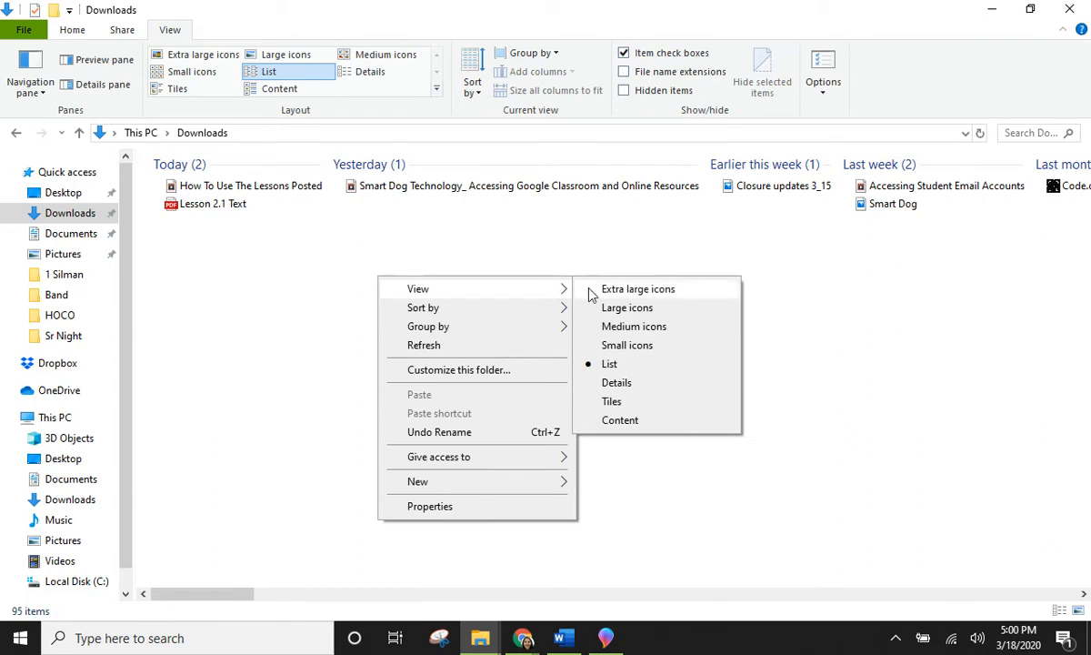
{"action": "mouse_move", "coordinate": [563, 309]}
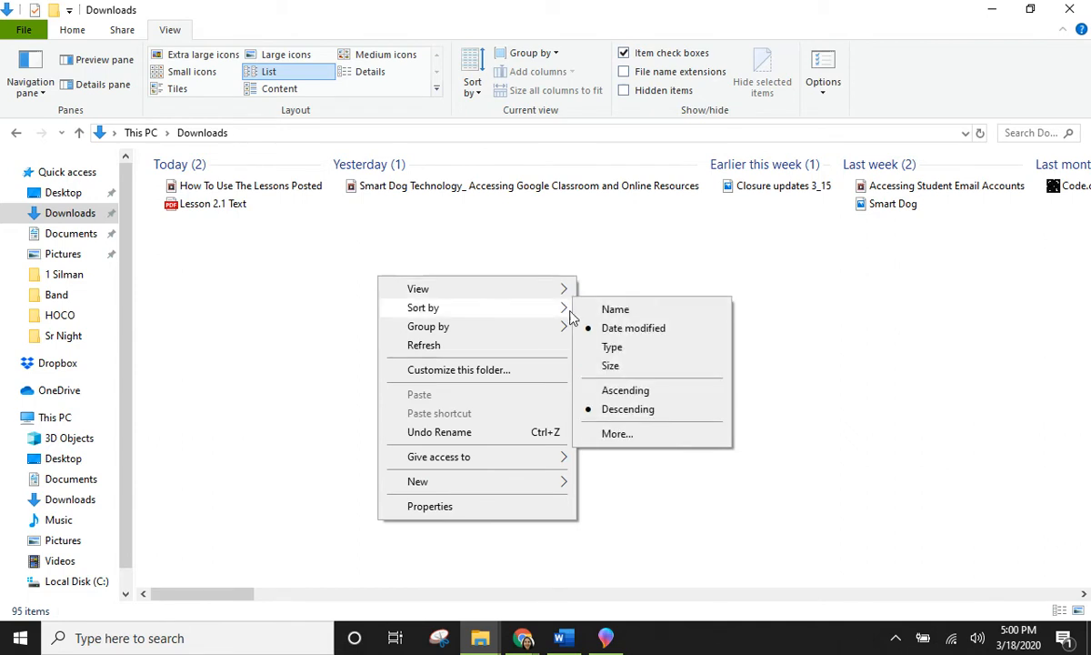
{"action": "left_click", "coordinate": [599, 312]}
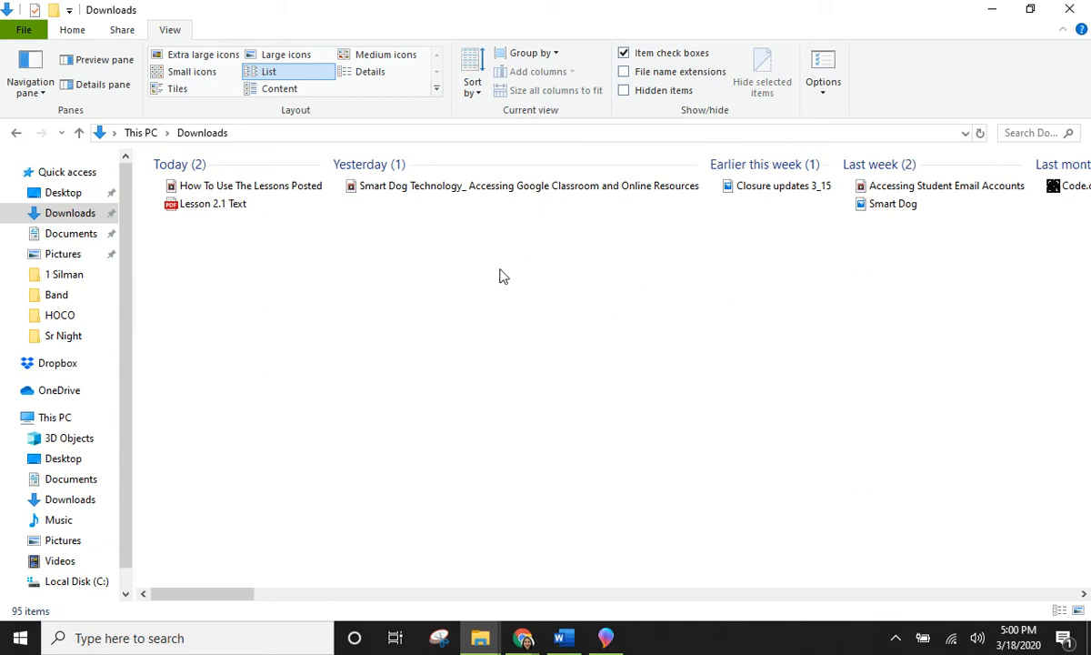
{"action": "scroll", "coordinate": [546, 313], "scroll_direction": "down", "scroll_amount": 5}
{"action": "scroll", "coordinate": [545, 313], "scroll_direction": "down", "scroll_amount": 4}
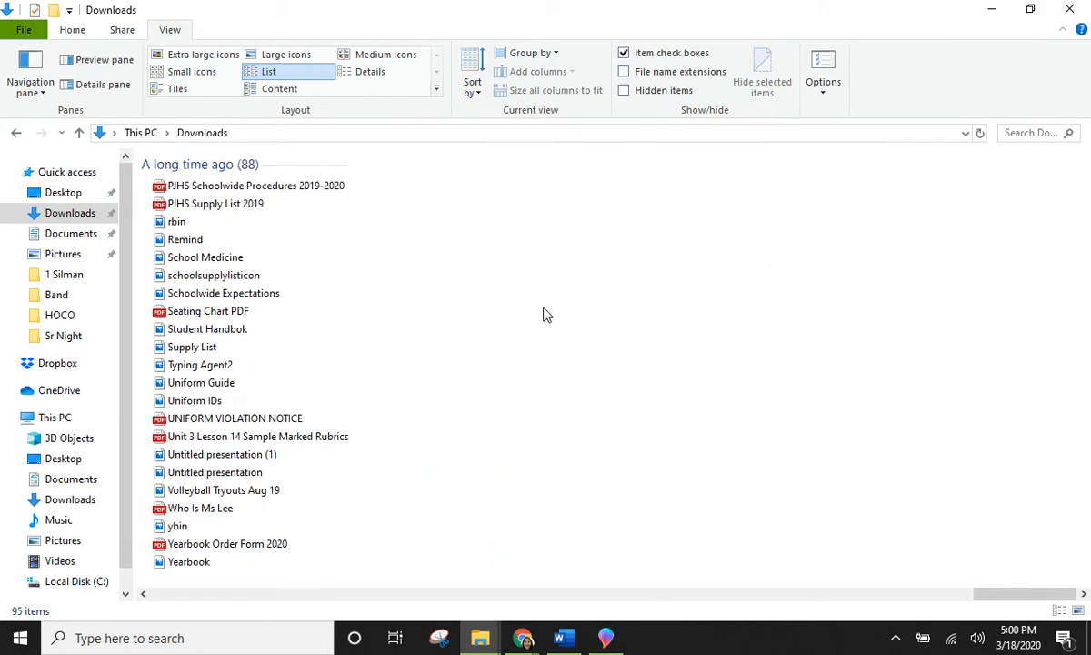
{"action": "scroll", "coordinate": [546, 313], "scroll_direction": "up", "scroll_amount": 4}
{"action": "scroll", "coordinate": [545, 313], "scroll_direction": "up", "scroll_amount": 5}
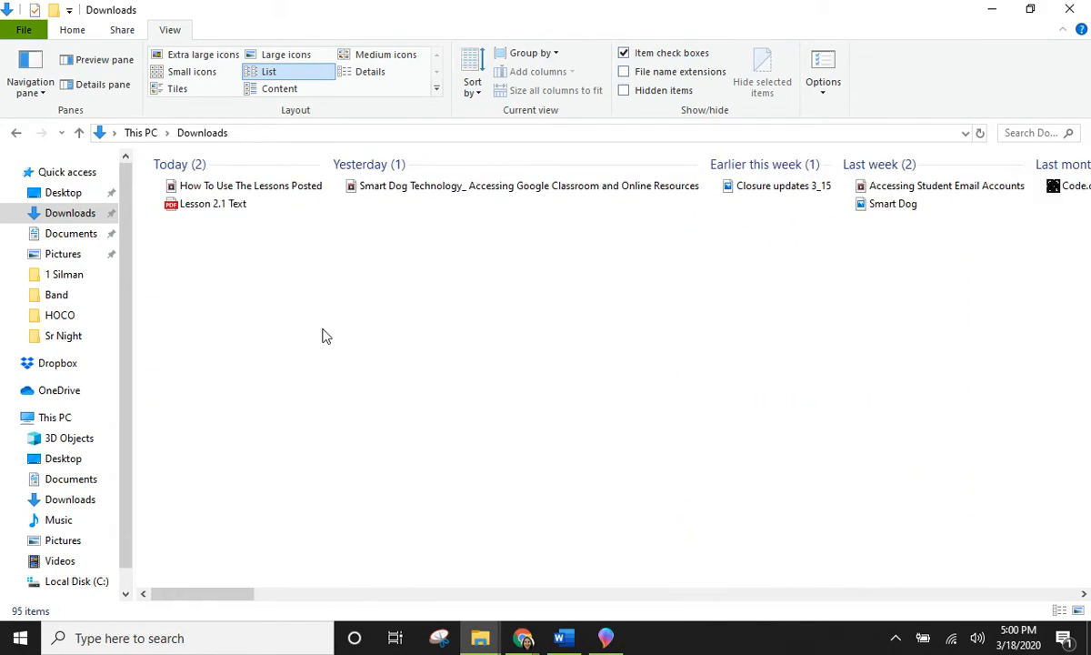
{"action": "scroll", "coordinate": [417, 334], "scroll_direction": "down", "scroll_amount": 8}
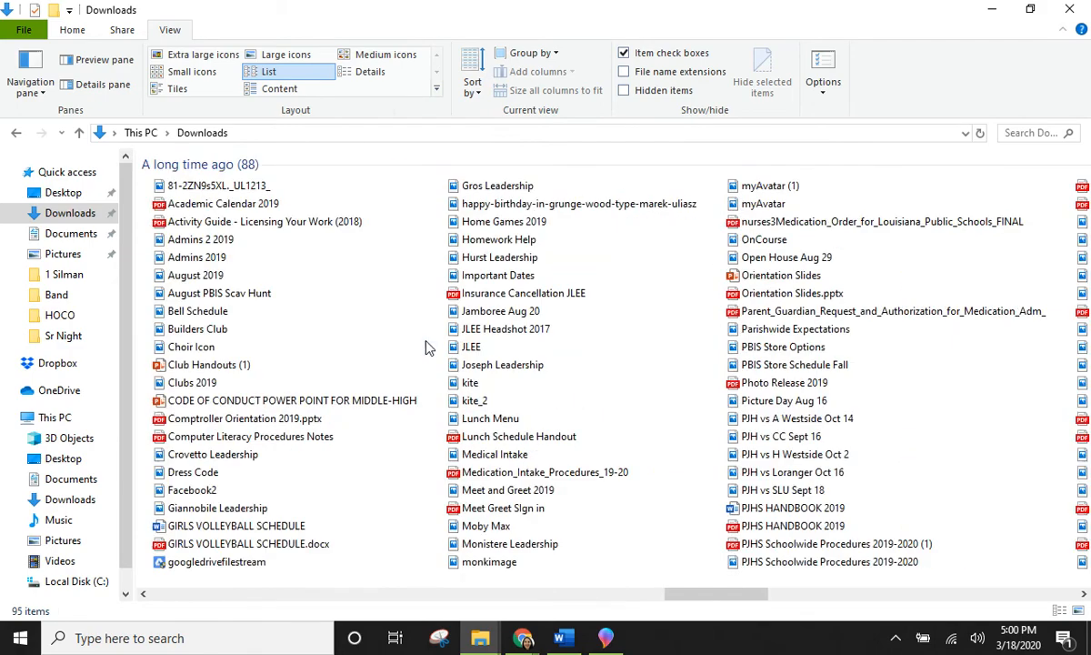
{"action": "scroll", "coordinate": [427, 349], "scroll_direction": "up", "scroll_amount": 8}
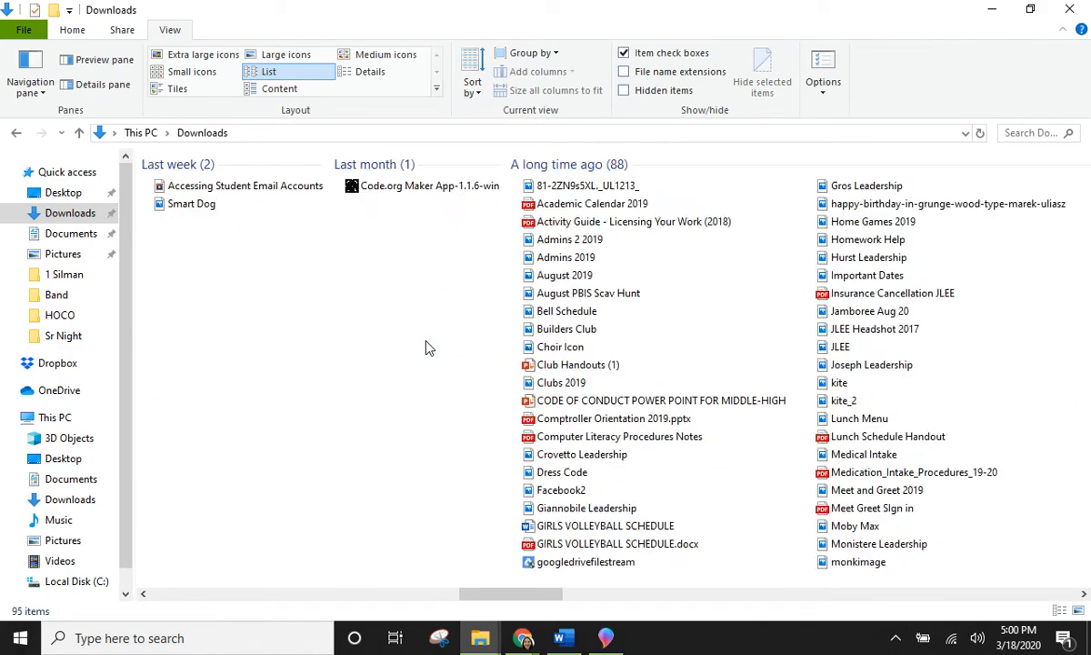
- Switch the Downloads files to the details view, compare it with large icons, and return to details
{"action": "left_click", "coordinate": [1060, 611]}
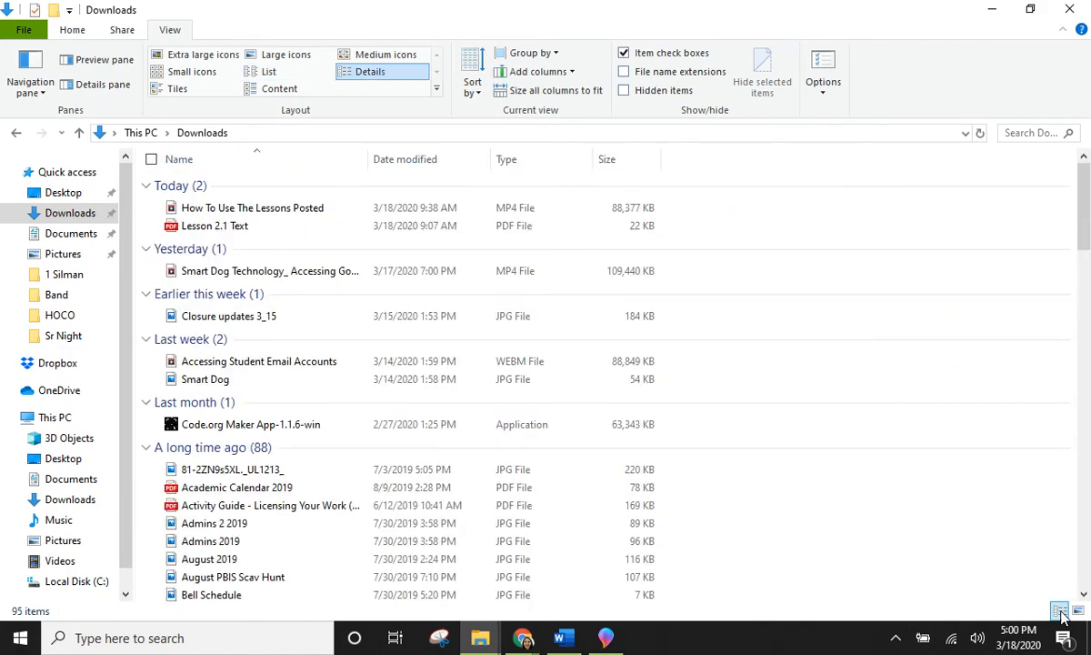
{"action": "left_click", "coordinate": [1078, 611]}
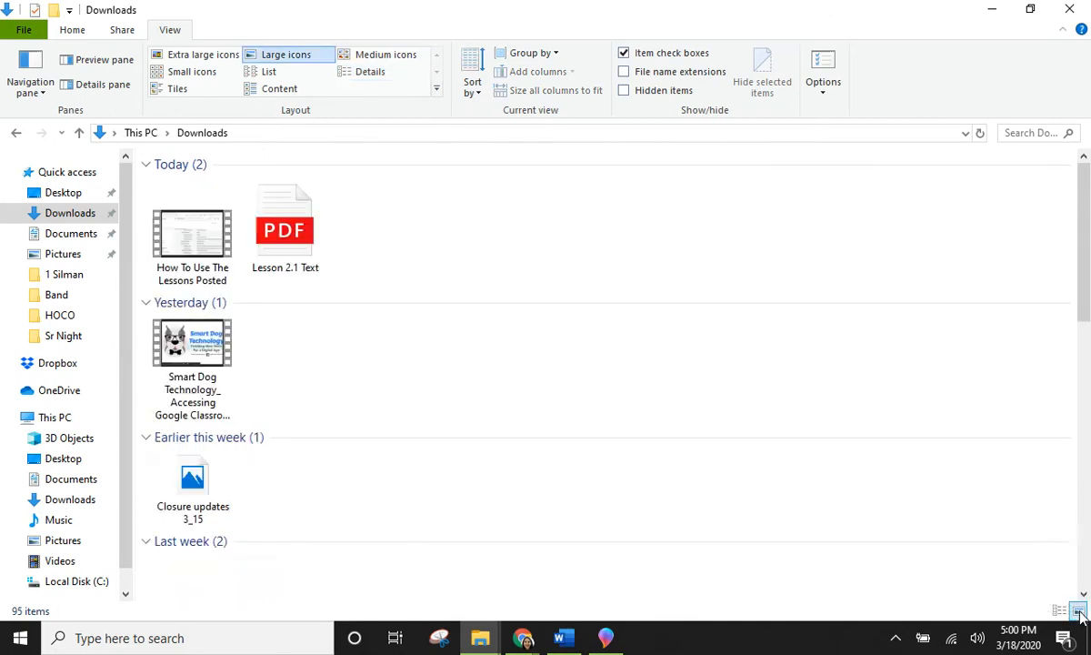
{"action": "left_click", "coordinate": [1060, 612]}
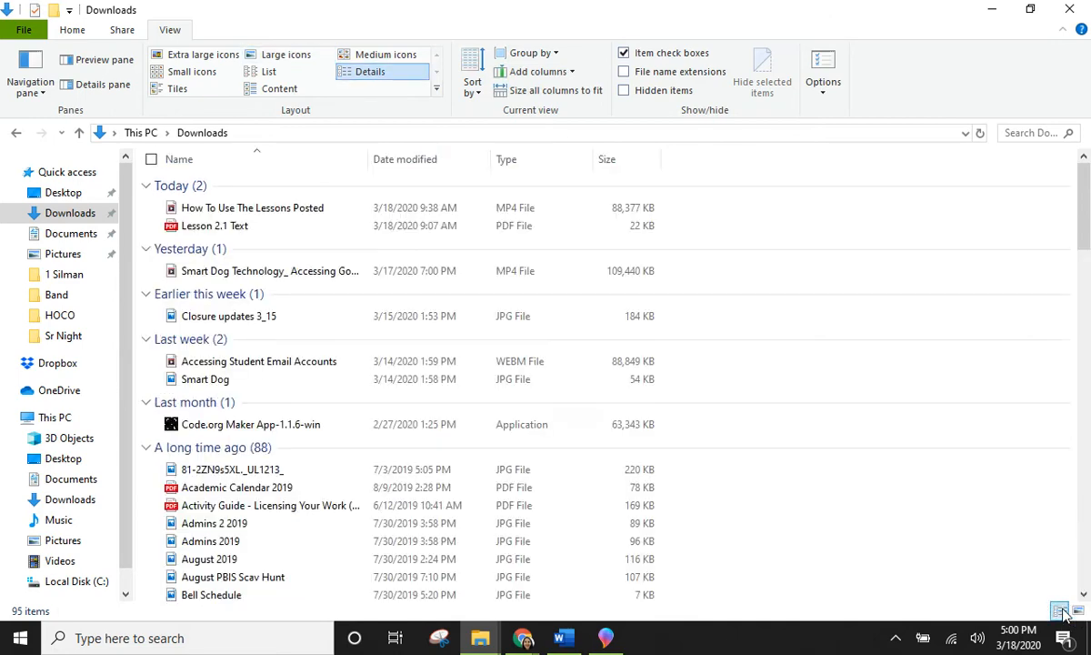
- Examine the names, modification dates, types and sizes of the files in the Downloads folder
{"action": "scroll", "coordinate": [769, 370], "scroll_direction": "down", "scroll_amount": 8}
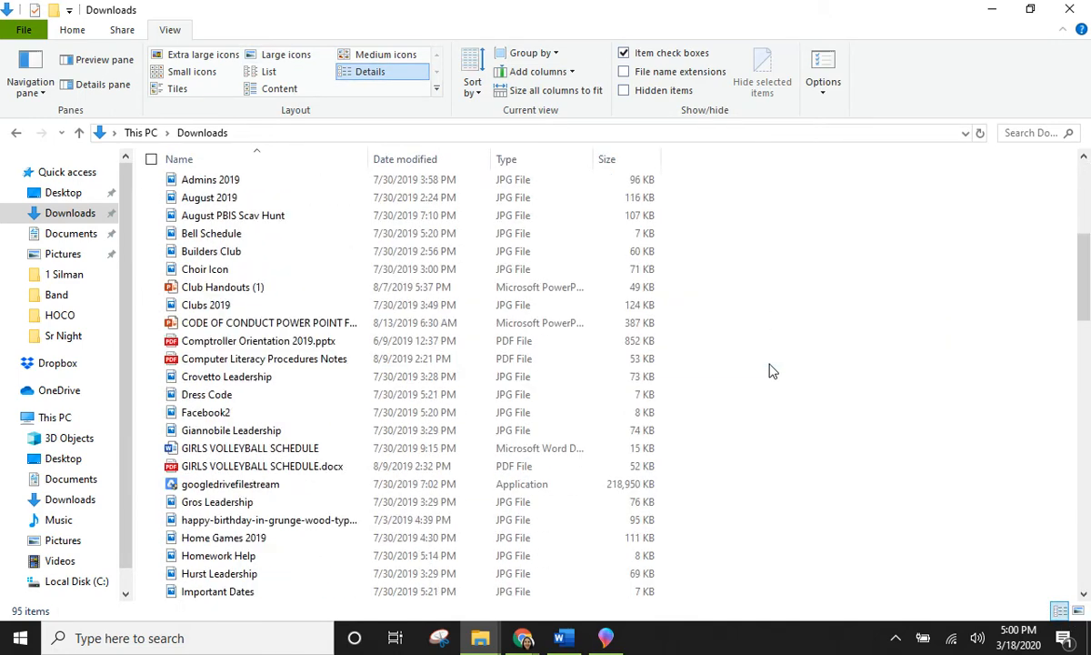
{"action": "scroll", "coordinate": [770, 370], "scroll_direction": "down", "scroll_amount": 16}
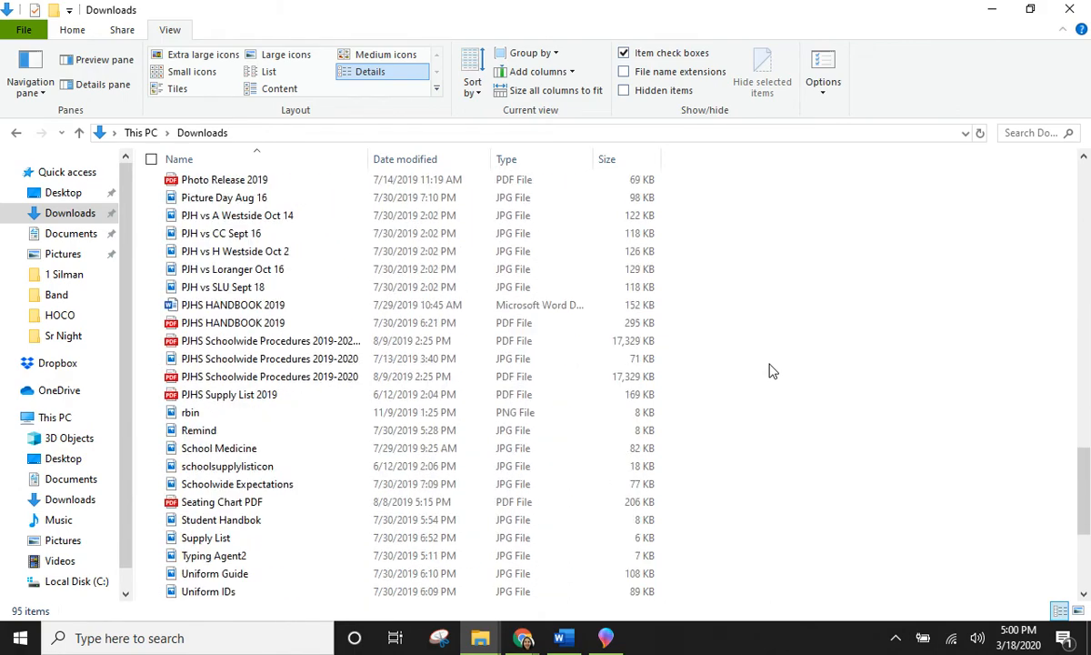
{"action": "scroll", "coordinate": [769, 370], "scroll_direction": "up", "scroll_amount": 20}
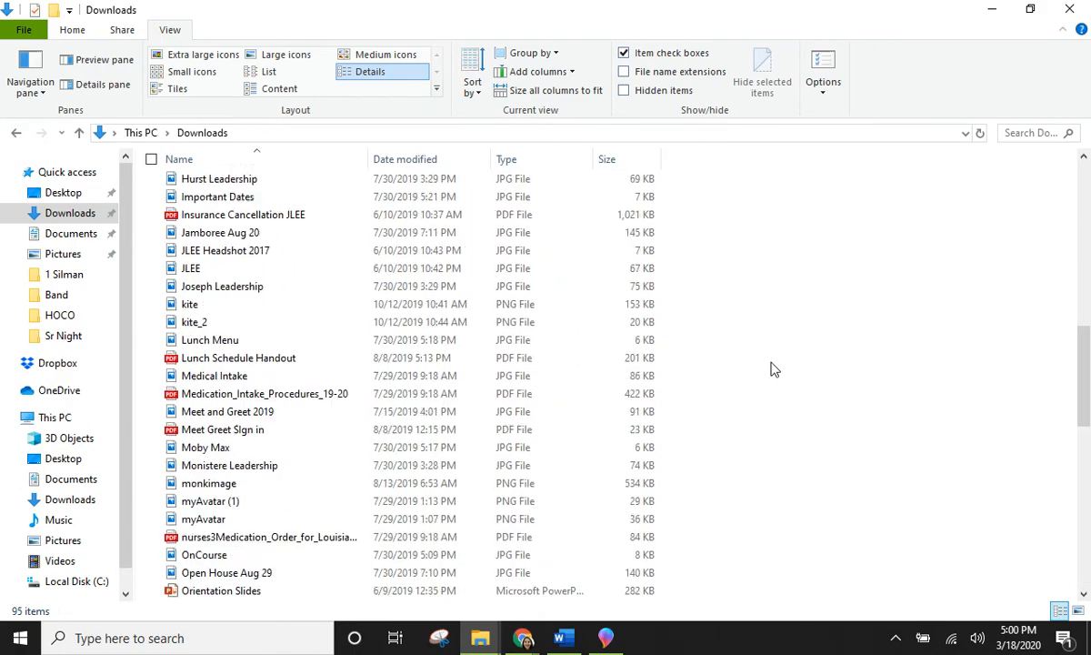
{"action": "scroll", "coordinate": [780, 366], "scroll_direction": "up", "scroll_amount": 1}
{"action": "scroll", "coordinate": [779, 365], "scroll_direction": "down", "scroll_amount": 10}
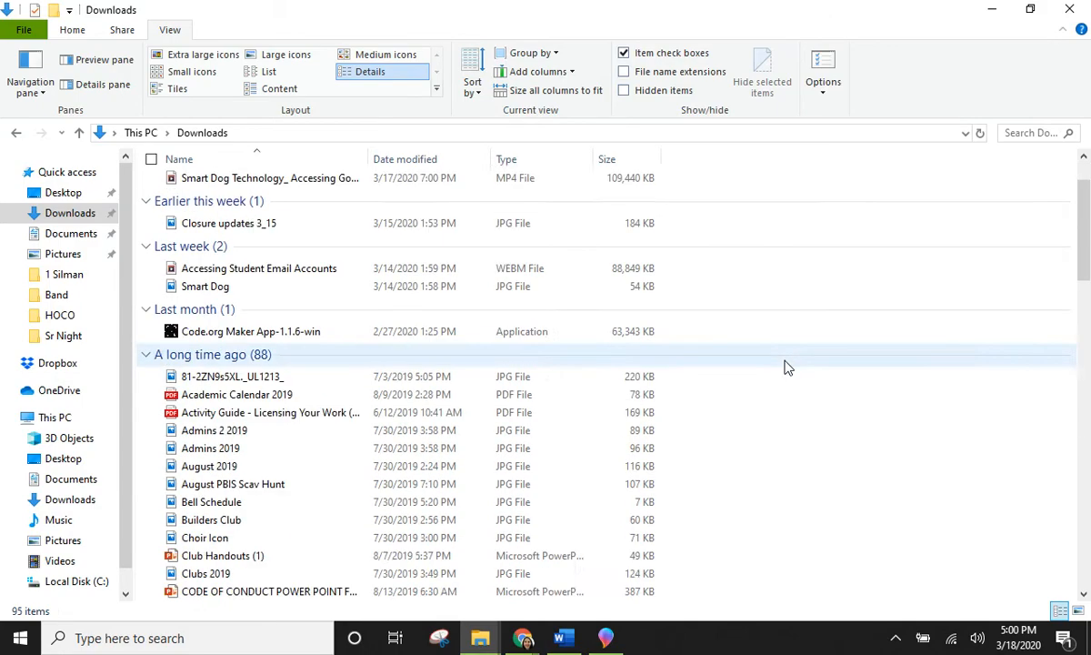
{"action": "scroll", "coordinate": [791, 367], "scroll_direction": "down", "scroll_amount": 6}
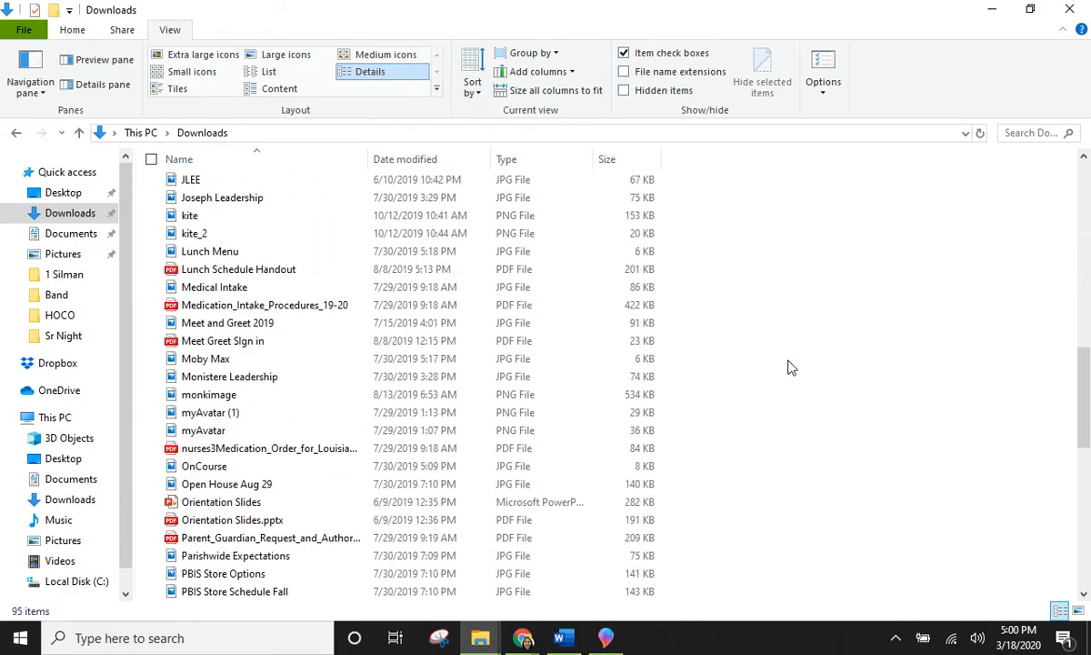
{"action": "scroll", "coordinate": [791, 366], "scroll_direction": "up", "scroll_amount": 12}
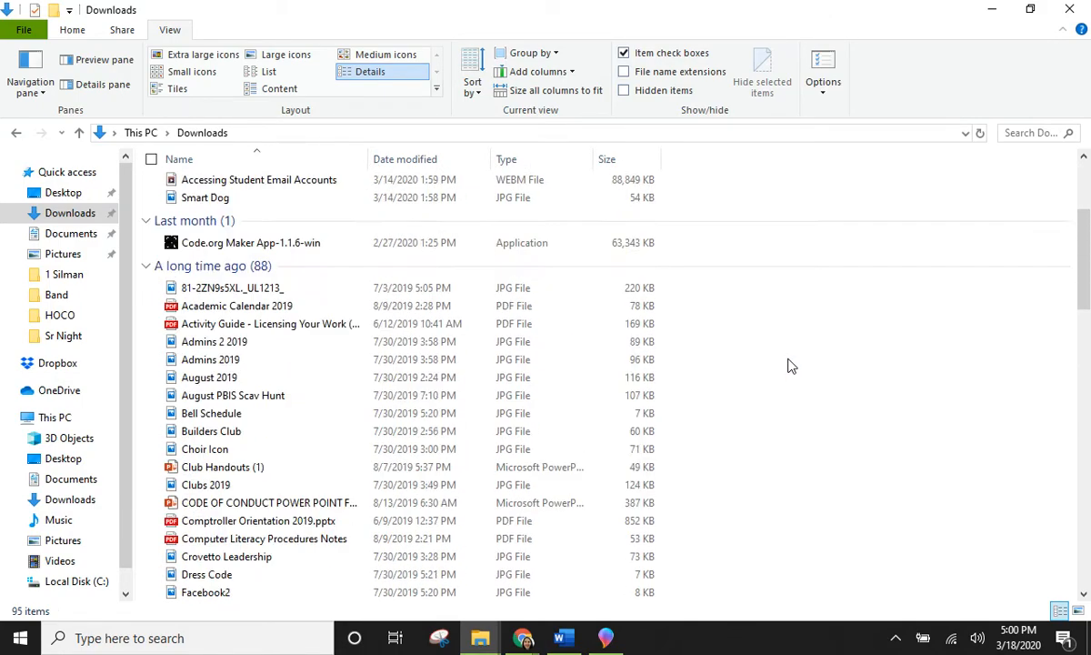
{"action": "scroll", "coordinate": [790, 366], "scroll_direction": "down", "scroll_amount": 2}
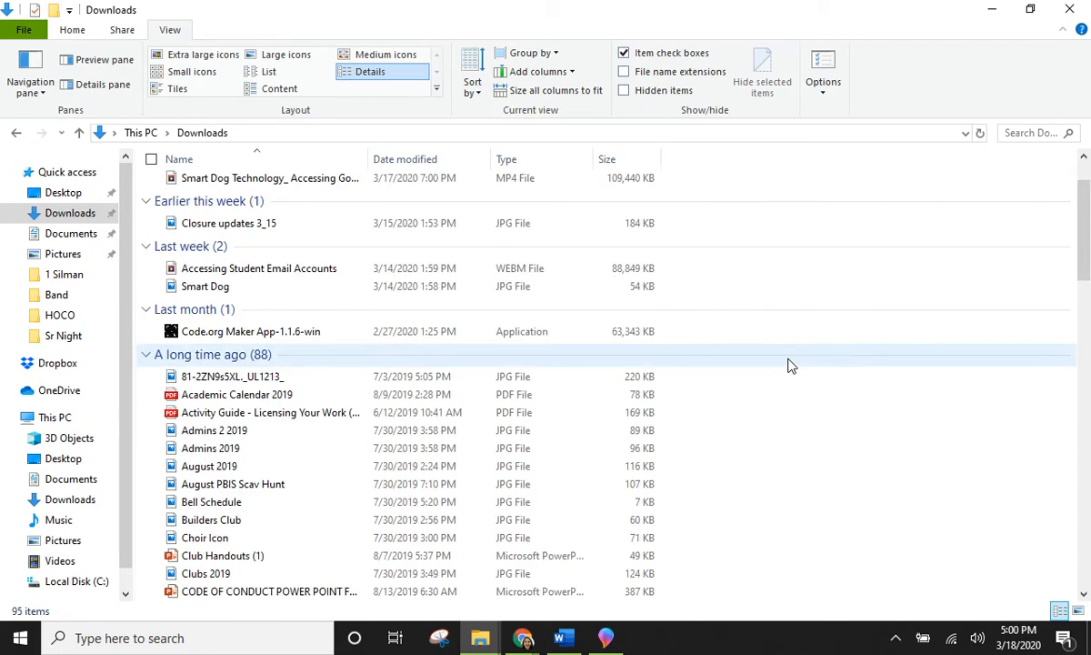
{"action": "scroll", "coordinate": [790, 366], "scroll_direction": "down", "scroll_amount": 1}
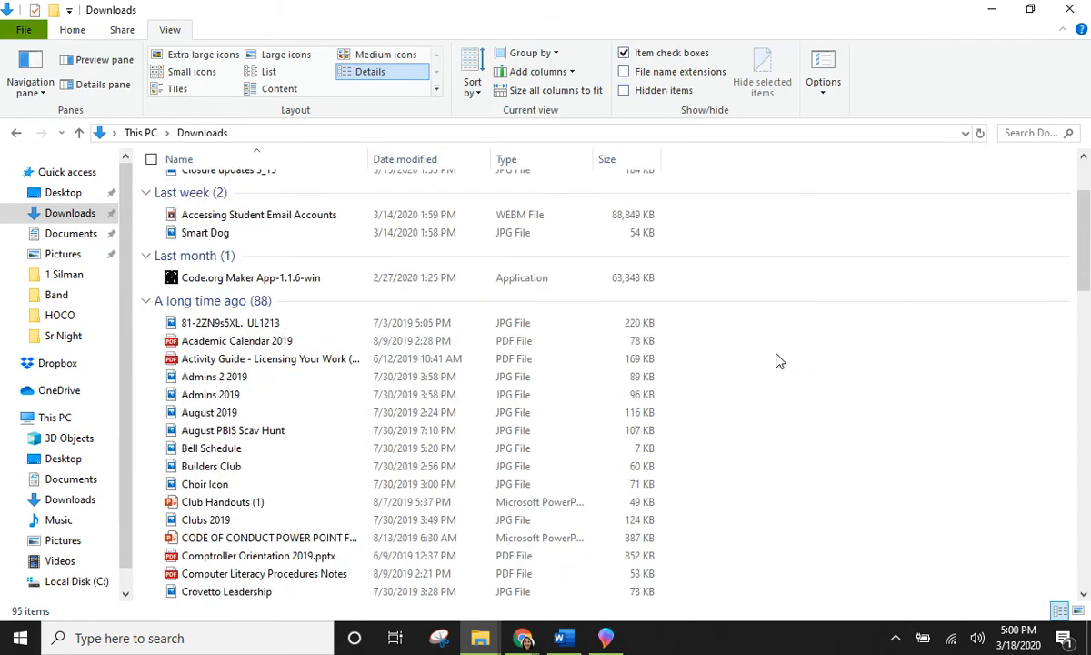
{"action": "scroll", "coordinate": [782, 361], "scroll_direction": "down", "scroll_amount": 1}
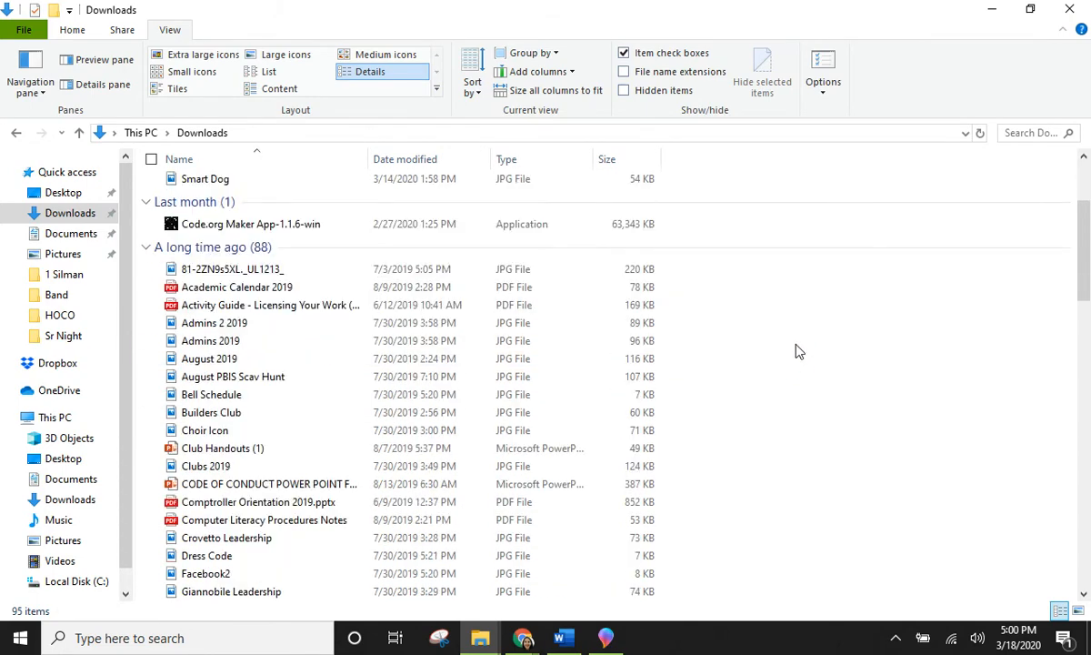
- Display the files in the Downloads folder as small icons
{"action": "right_click", "coordinate": [797, 351]}
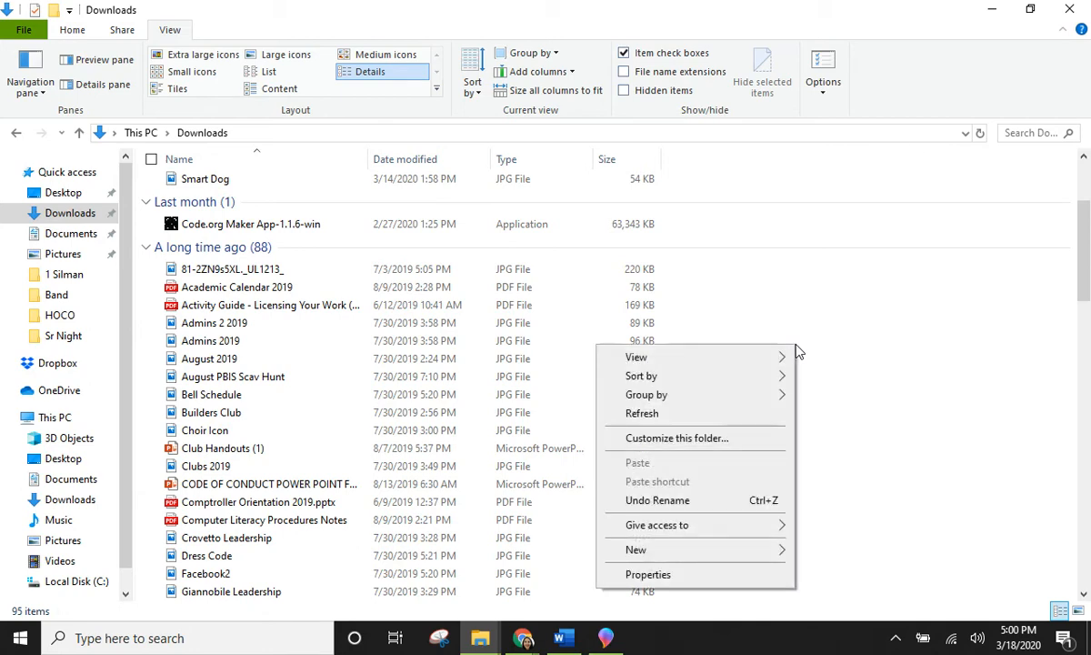
{"action": "mouse_move", "coordinate": [793, 355]}
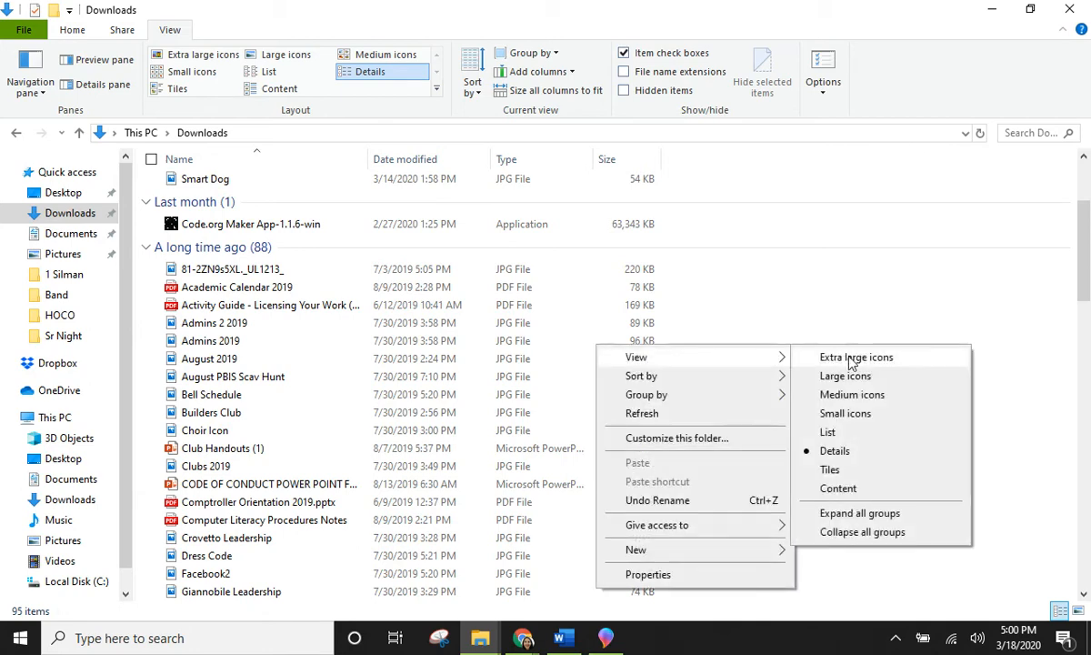
{"action": "left_click", "coordinate": [845, 414]}
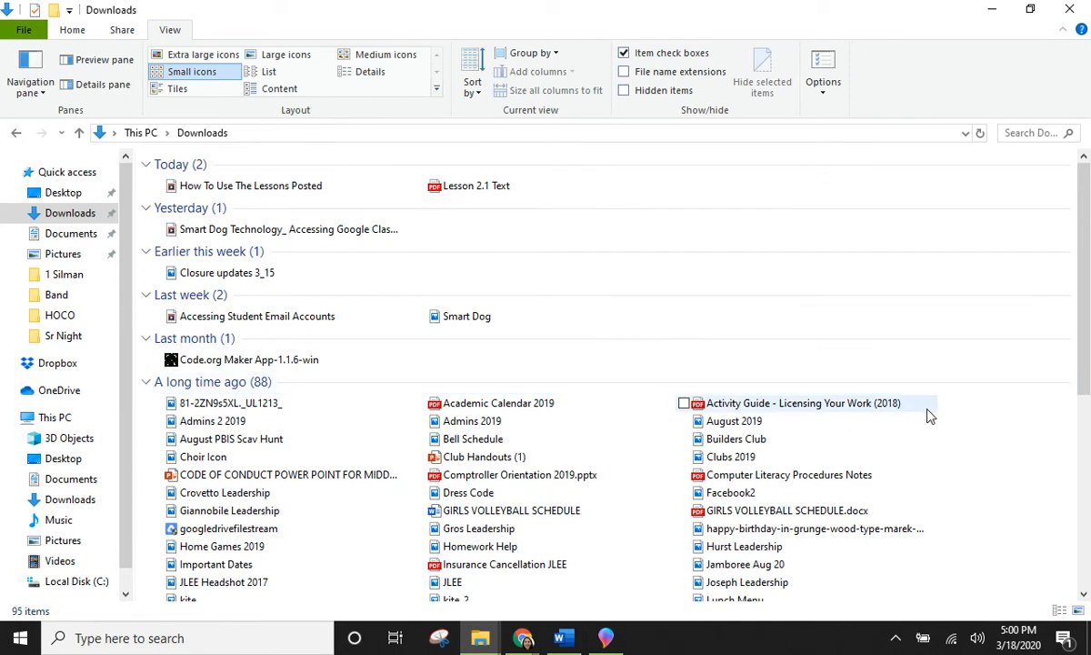
- Display the files in the Downloads folder as medium icons and look through their thumbnails
{"action": "right_click", "coordinate": [864, 317]}
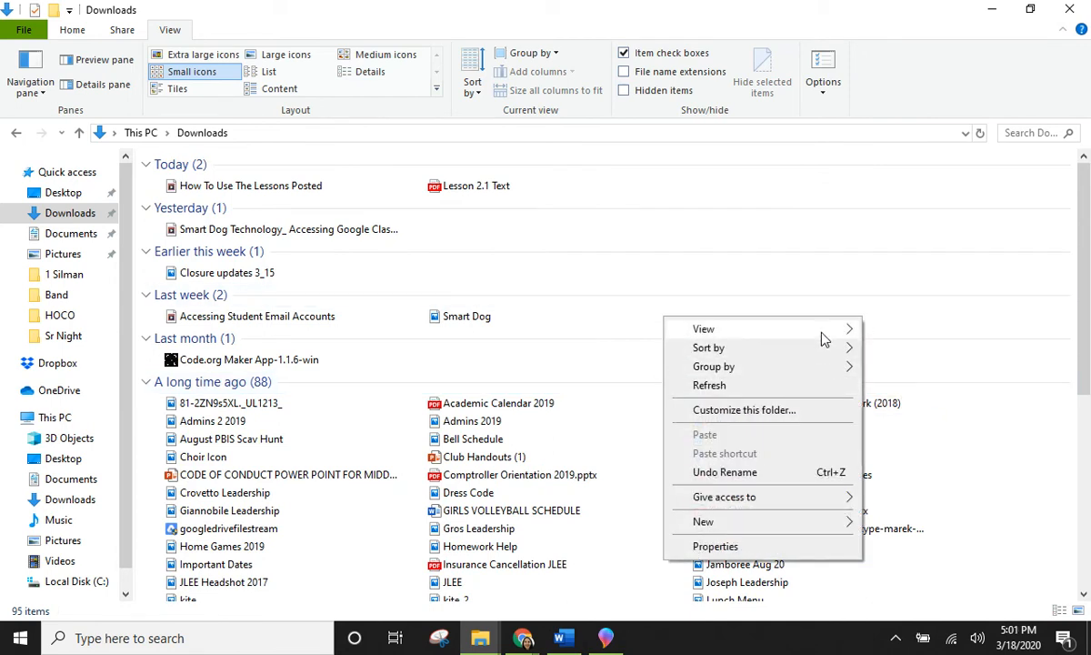
{"action": "mouse_move", "coordinate": [851, 334]}
{"action": "left_click", "coordinate": [910, 367]}
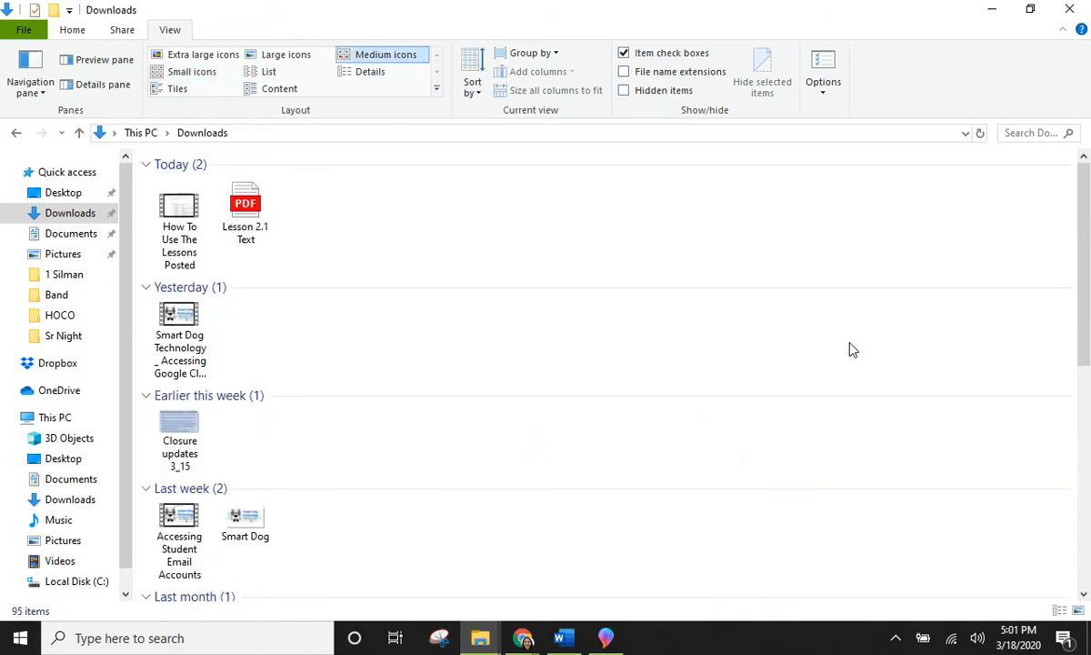
{"action": "scroll", "coordinate": [852, 347], "scroll_direction": "down", "scroll_amount": 5}
{"action": "scroll", "coordinate": [852, 347], "scroll_direction": "down", "scroll_amount": 5}
{"action": "scroll", "coordinate": [852, 348], "scroll_direction": "up", "scroll_amount": 6}
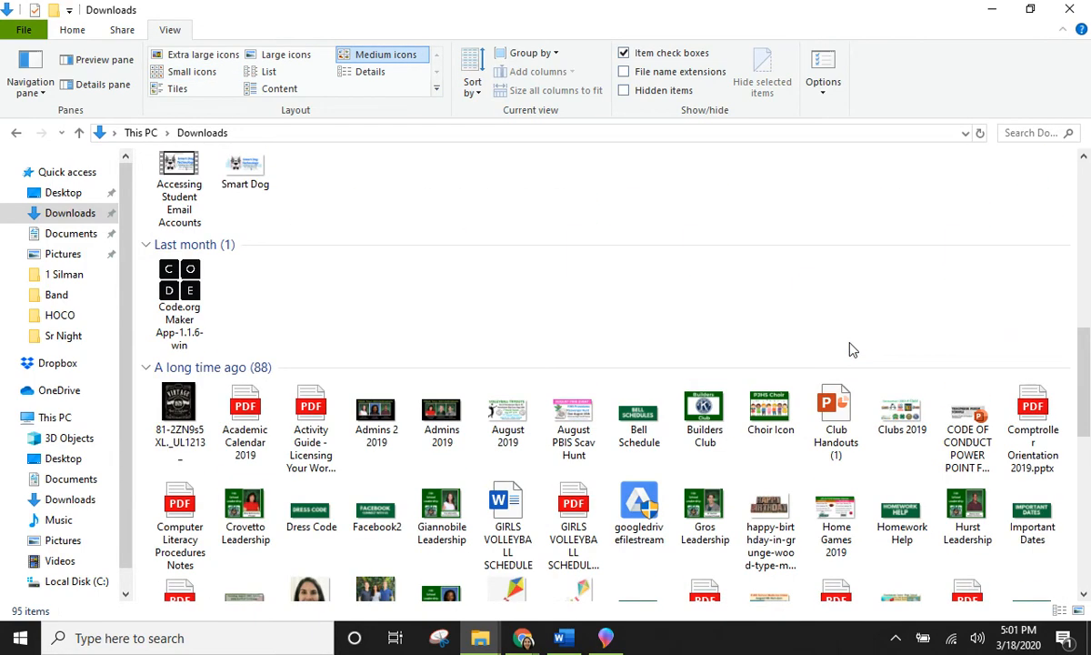
{"action": "scroll", "coordinate": [852, 349], "scroll_direction": "down", "scroll_amount": 3}
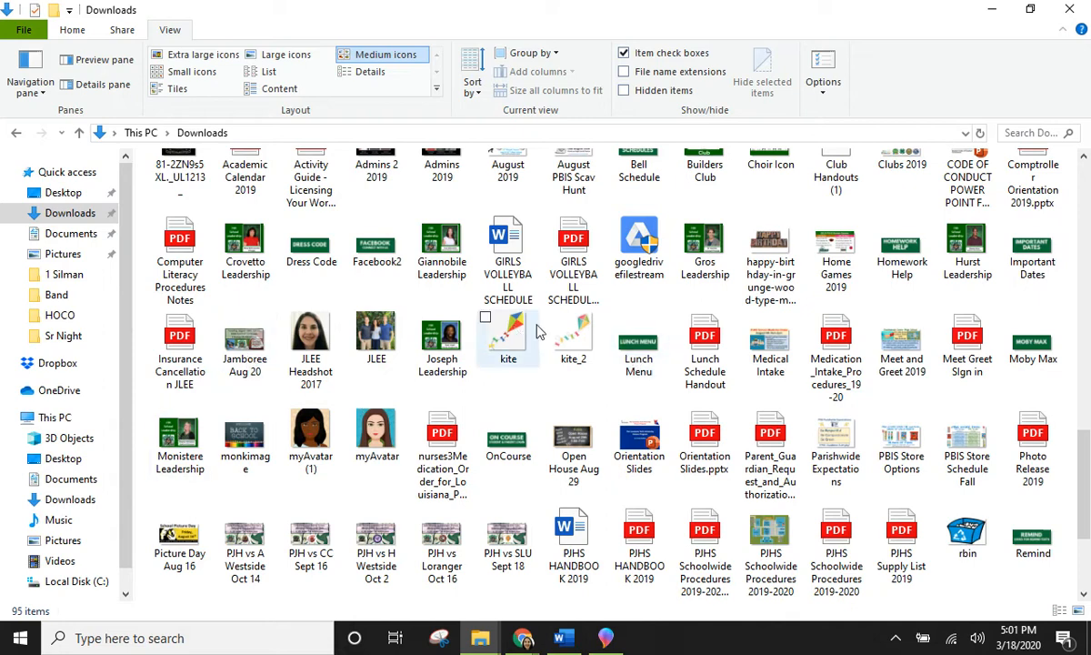
{"action": "left_click_drag", "start_coordinate": [1085, 454], "coordinate": [1085, 439]}
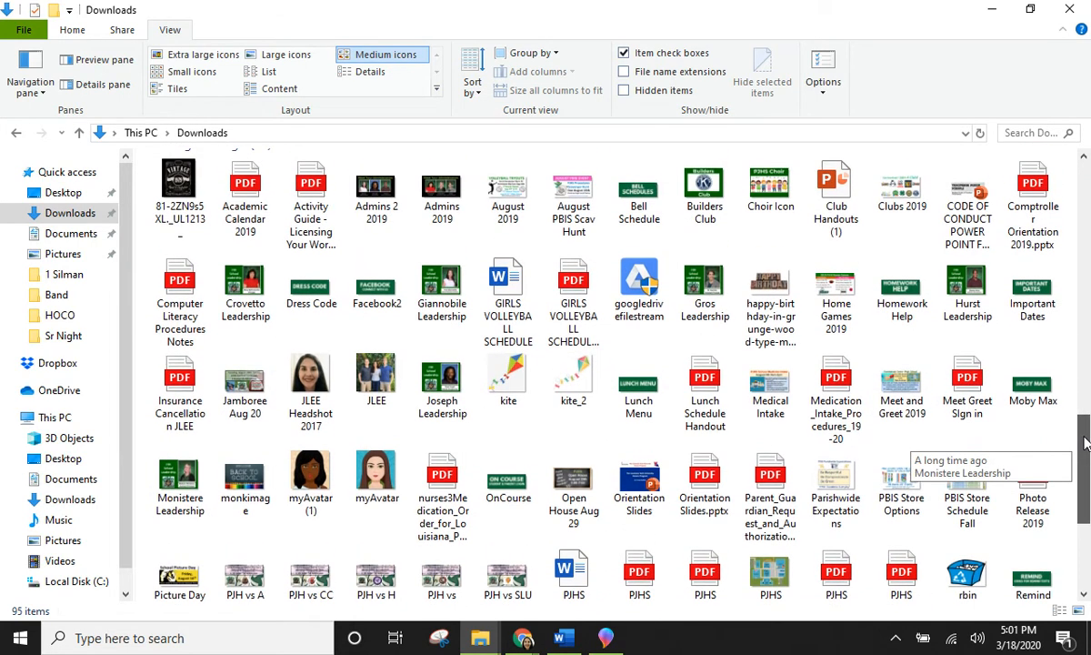
- Select the Dress Code, Facebook2, Homework Help, Important Dates, Moby Max, Lunch Menu, OnCourse and Bell Schedule images together
{"action": "left_click", "coordinate": [290, 264]}
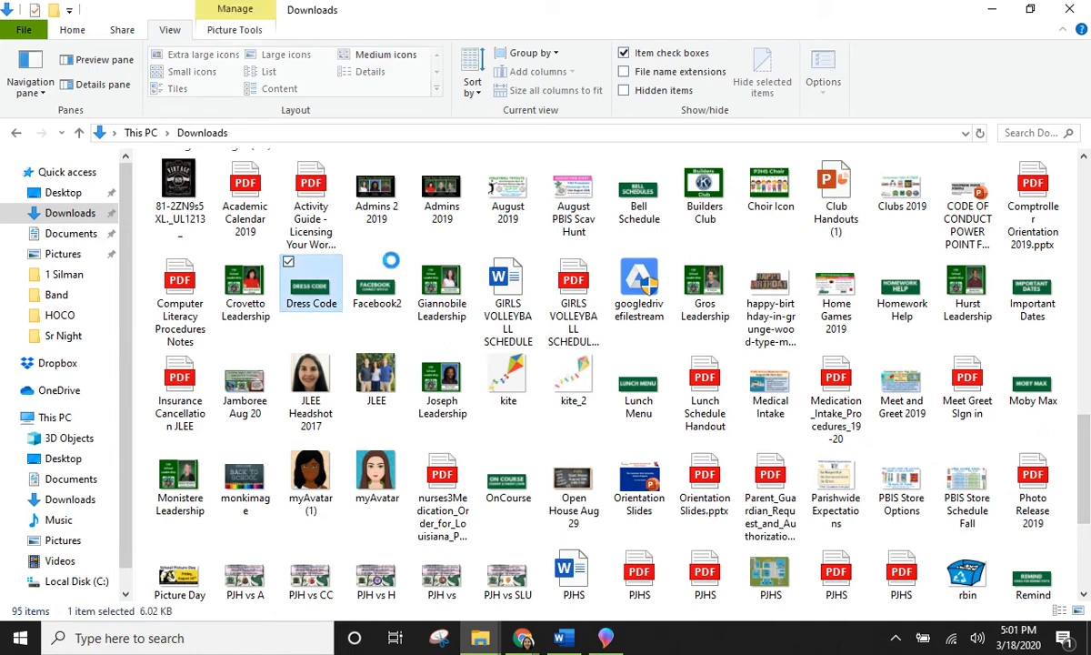
{"action": "left_click", "coordinate": [356, 262]}
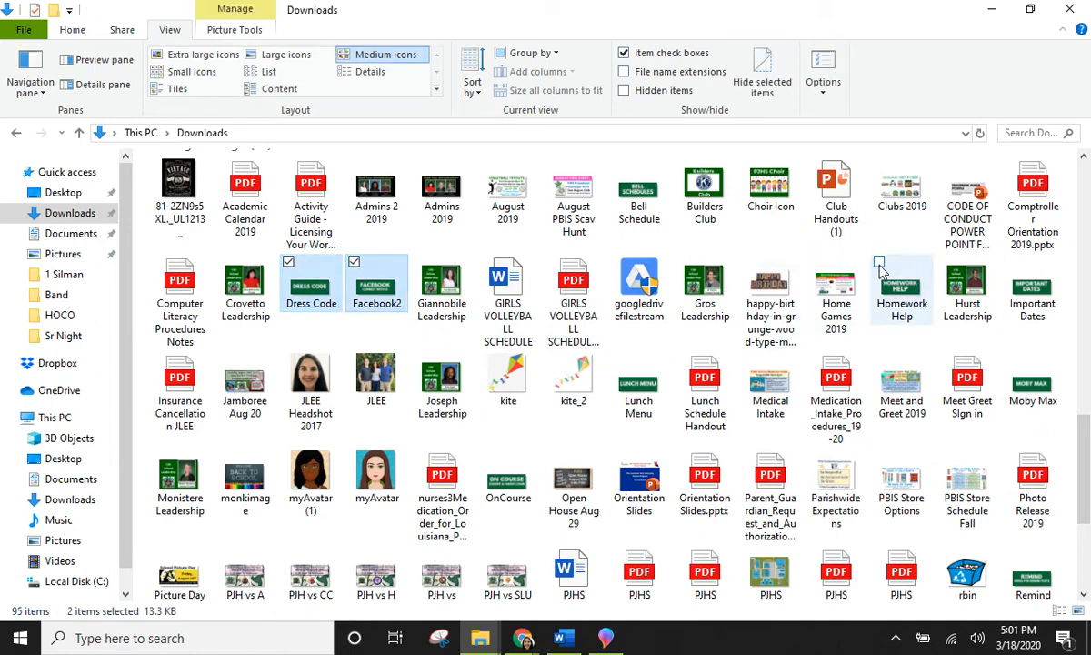
{"action": "left_click", "coordinate": [879, 263]}
{"action": "left_click", "coordinate": [1011, 264]}
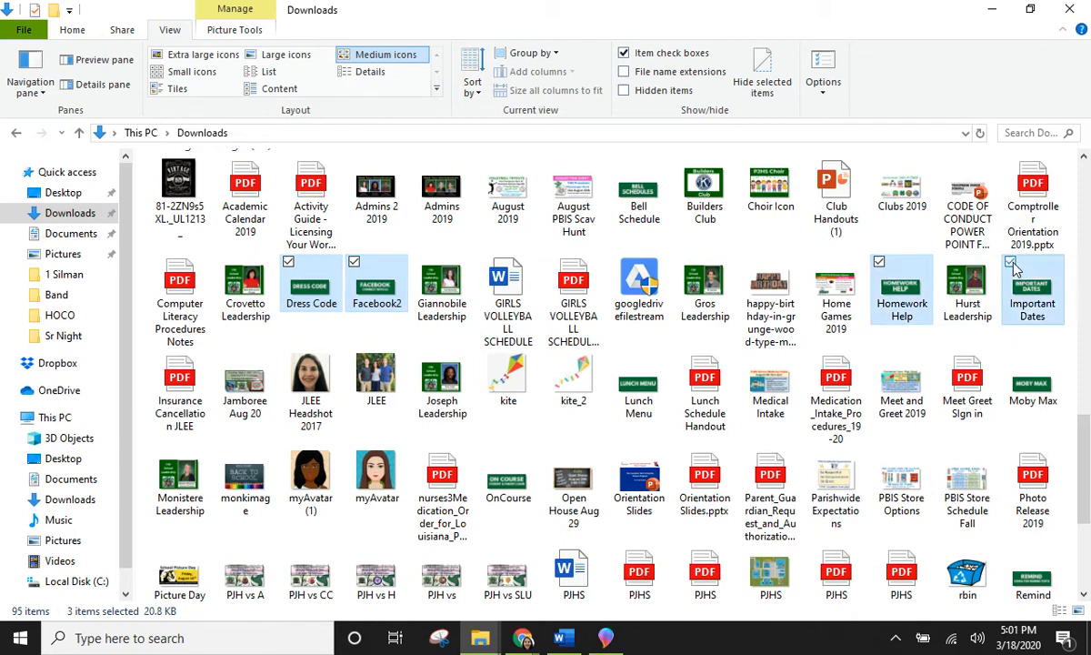
{"action": "left_click", "coordinate": [1011, 360]}
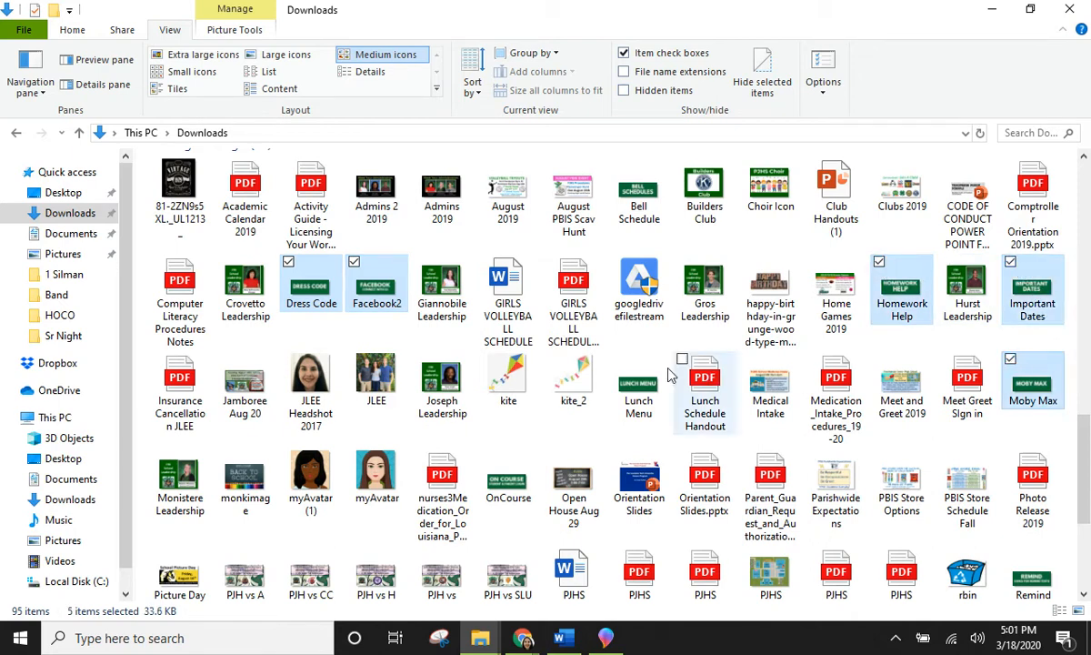
{"action": "left_click", "coordinate": [616, 361]}
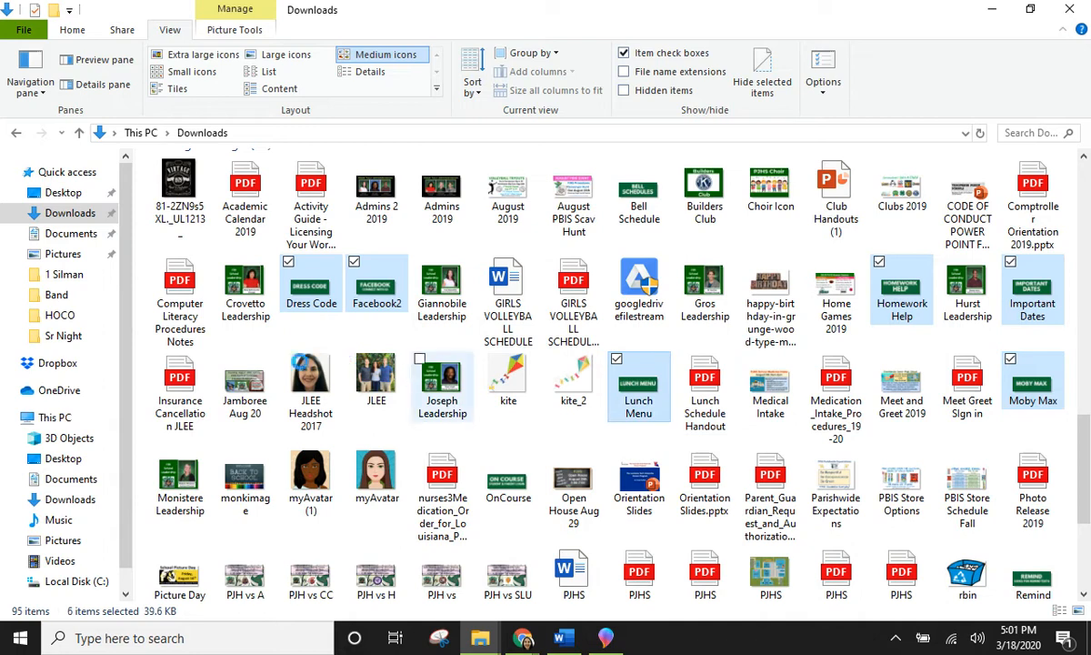
{"action": "left_click", "coordinate": [485, 456]}
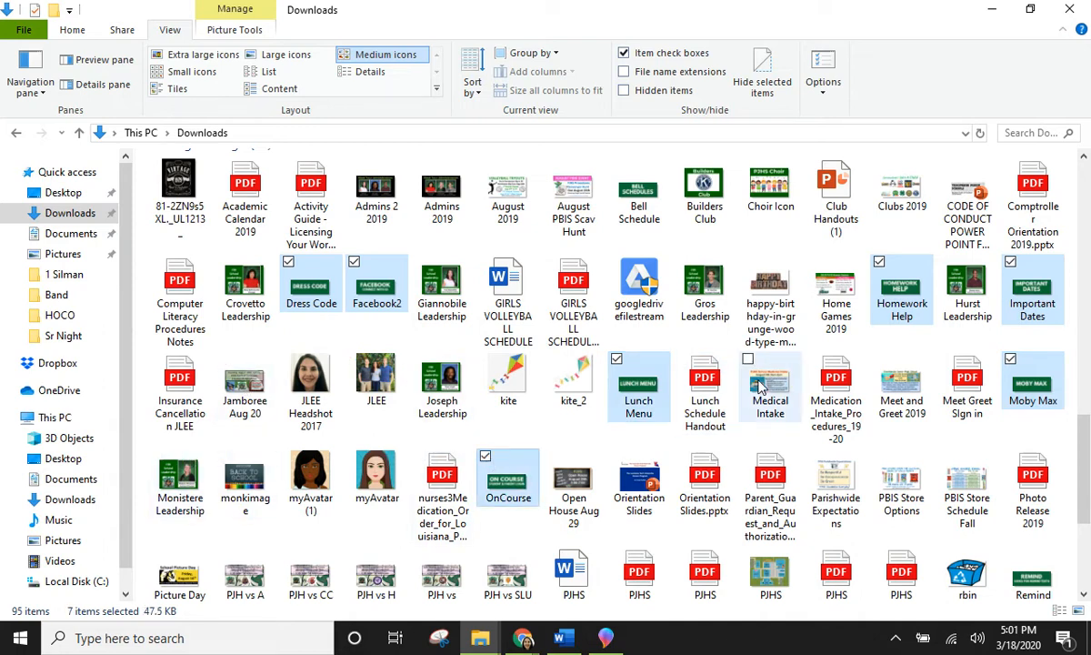
{"action": "left_click", "coordinate": [616, 168]}
- Try to add the Remind image to the selected files in the Downloads folder
{"action": "scroll", "coordinate": [621, 257], "scroll_direction": "down", "scroll_amount": 2}
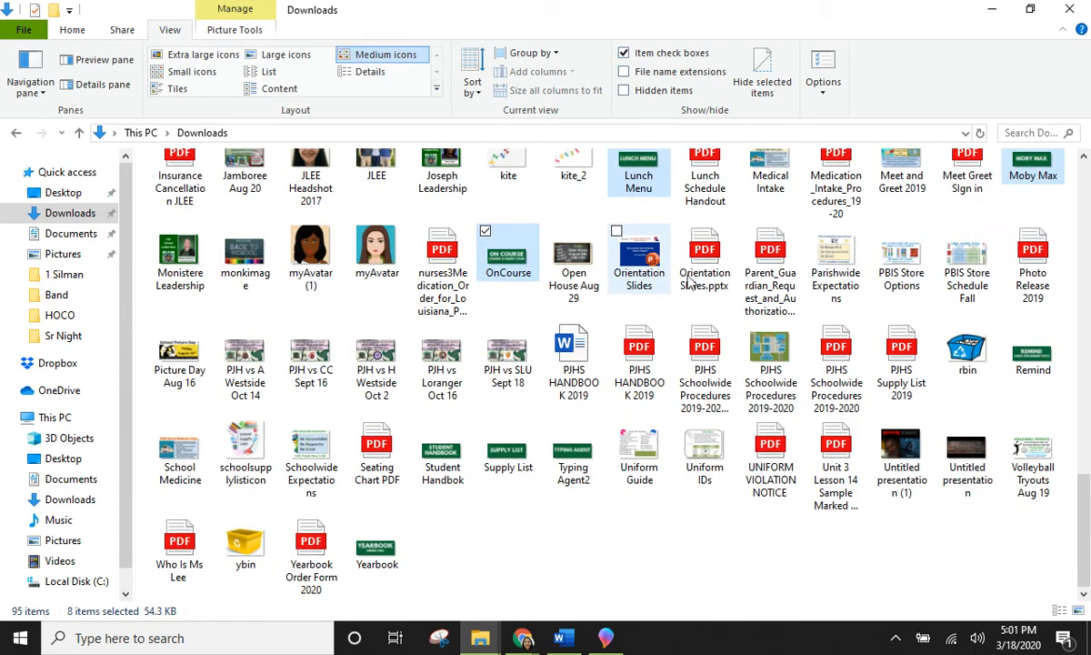
{"action": "left_click", "coordinate": [1015, 338]}
{"action": "scroll", "coordinate": [602, 414], "scroll_direction": "up", "scroll_amount": 2}
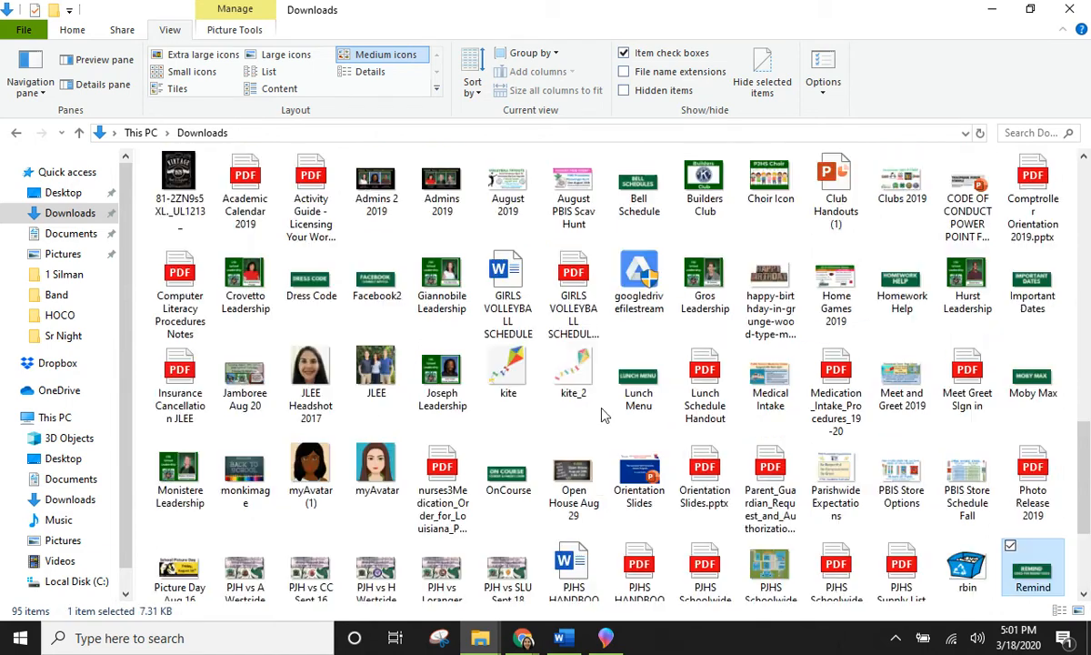
- Select the Moby Max, Important Dates, Homework Help, Bell Schedule, Facebook2 and Dress Code images along with Remind and move them to the Documents folder
{"action": "left_click", "coordinate": [1010, 353]}
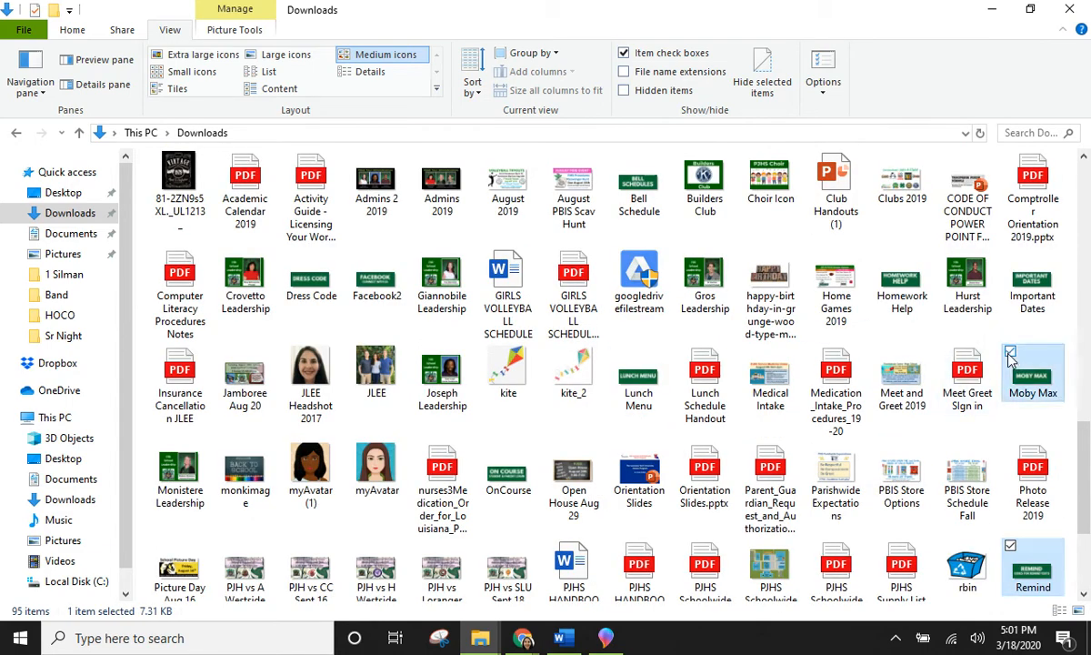
{"action": "left_click", "coordinate": [1010, 256]}
{"action": "left_click", "coordinate": [879, 256]}
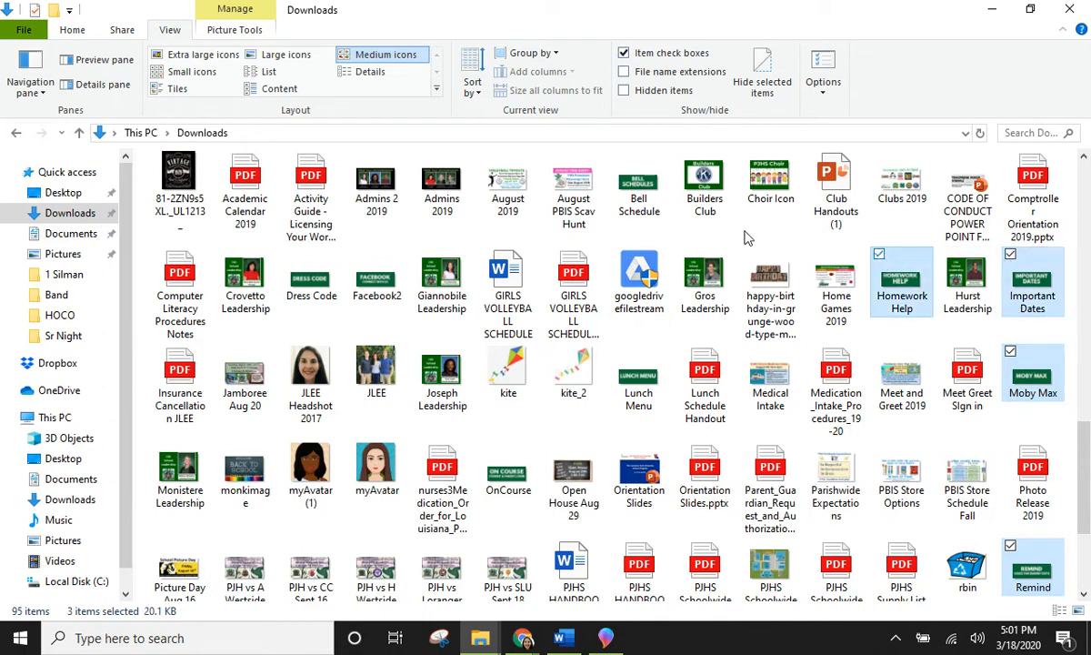
{"action": "left_click", "coordinate": [618, 159]}
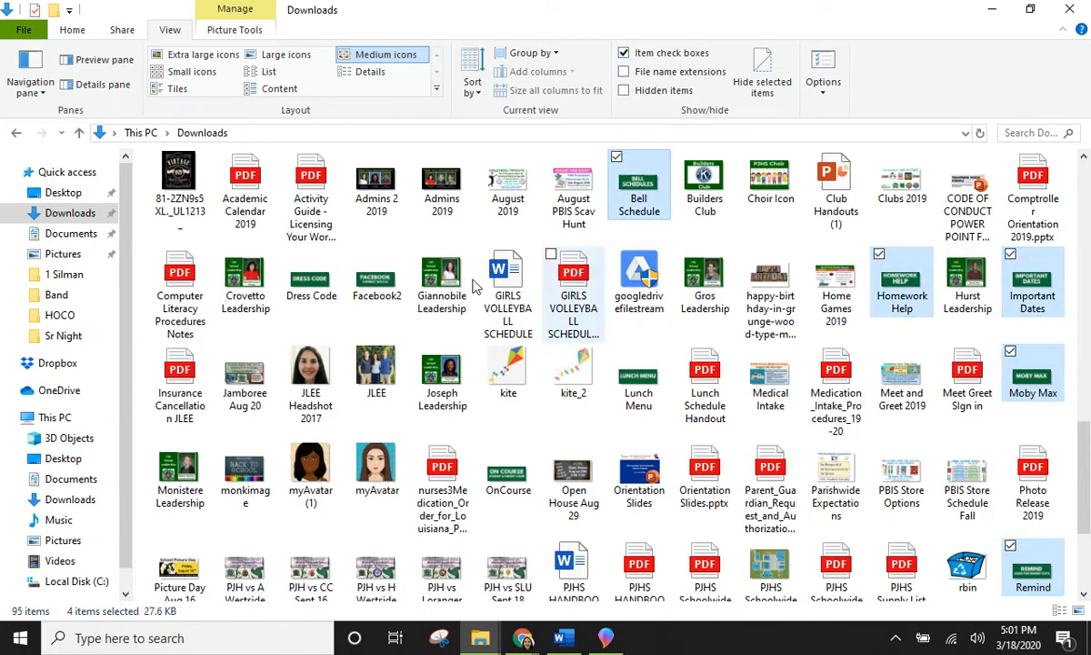
{"action": "left_click", "coordinate": [353, 255]}
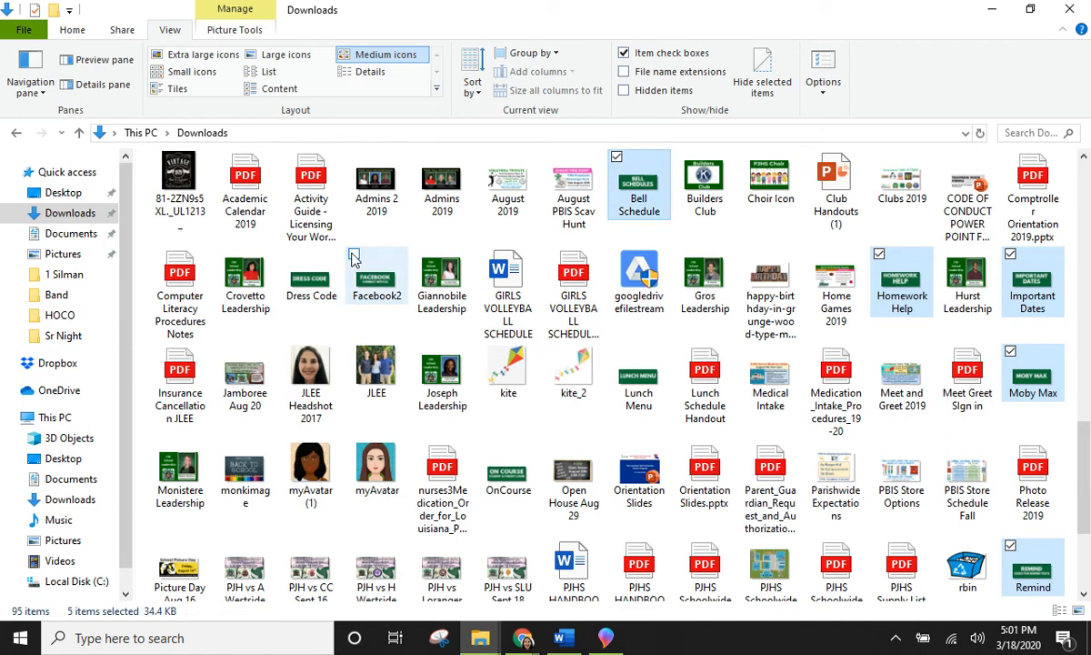
{"action": "left_click", "coordinate": [289, 256]}
{"action": "left_click", "coordinate": [289, 256]}
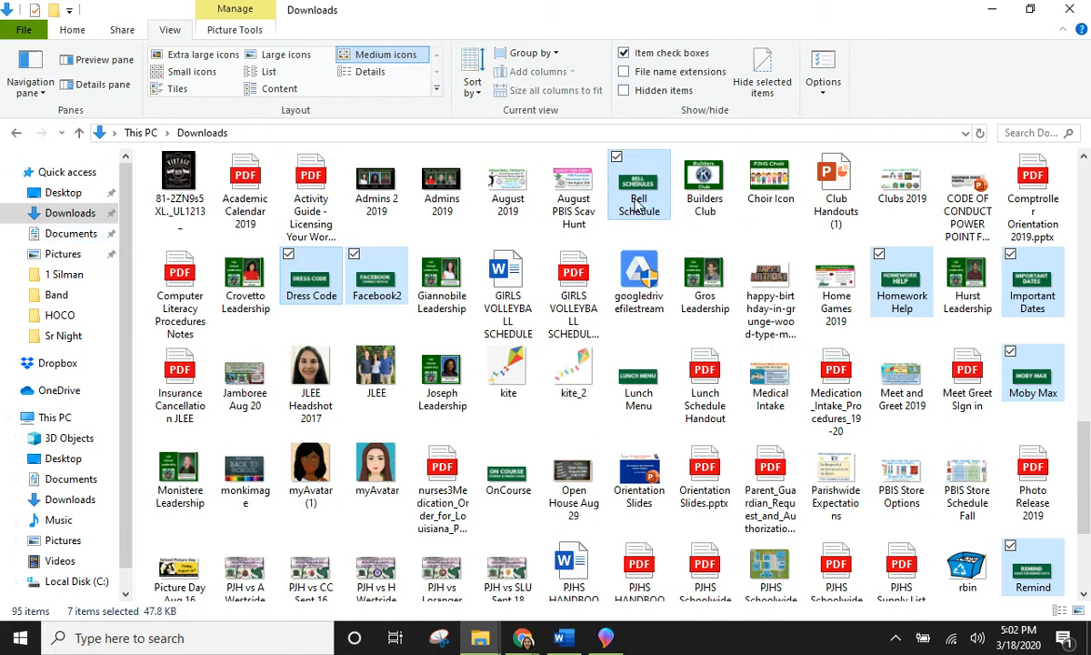
{"action": "left_click_drag", "start_coordinate": [639, 205], "coordinate": [83, 242]}
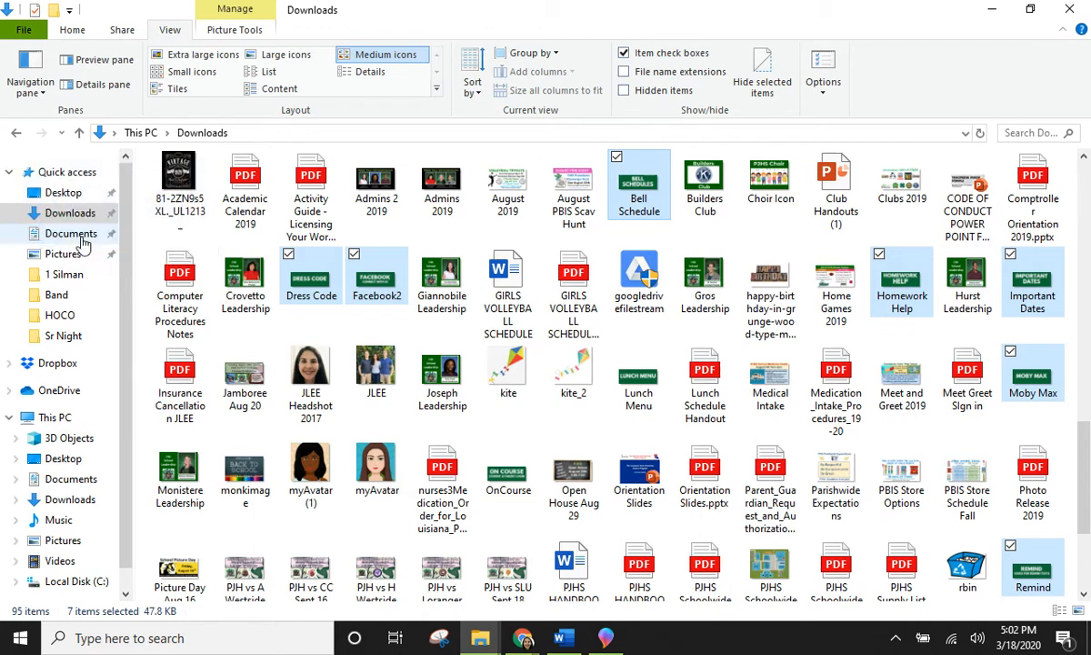
- Open the Documents folder and create a new folder in it named Webpage Buttons
{"action": "left_click", "coordinate": [80, 238]}
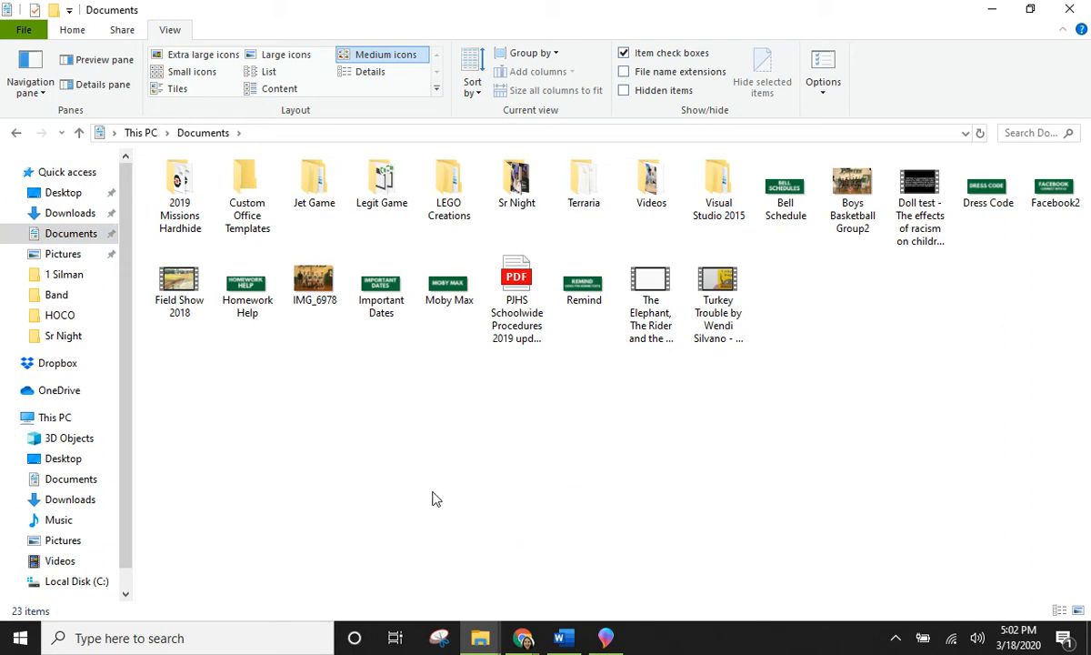
{"action": "left_click", "coordinate": [69, 30]}
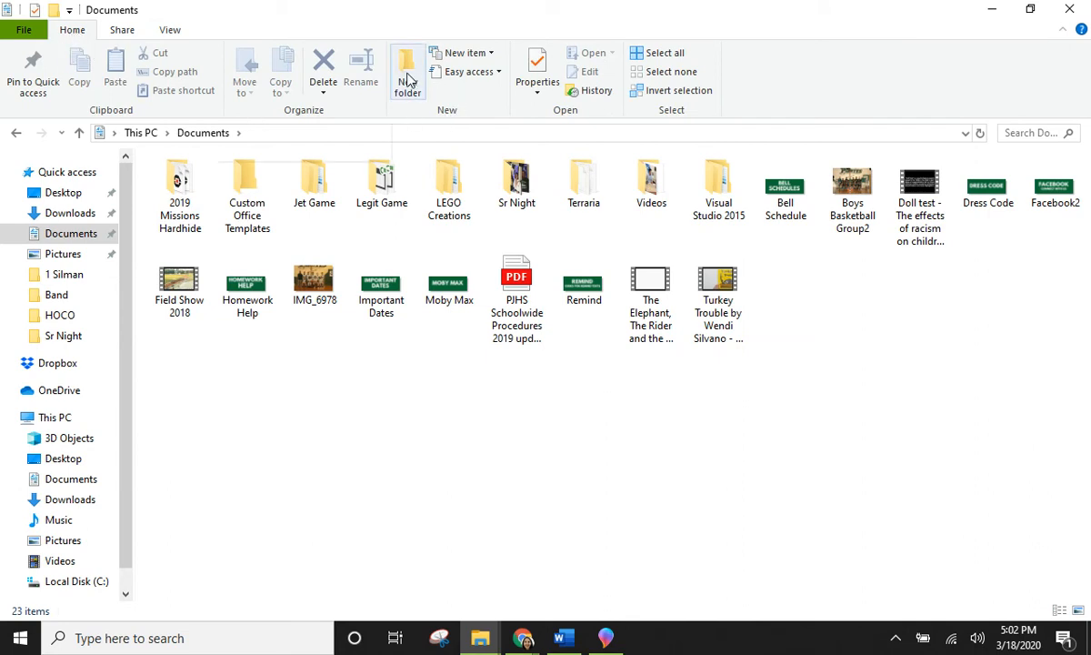
{"action": "right_click", "coordinate": [357, 415]}
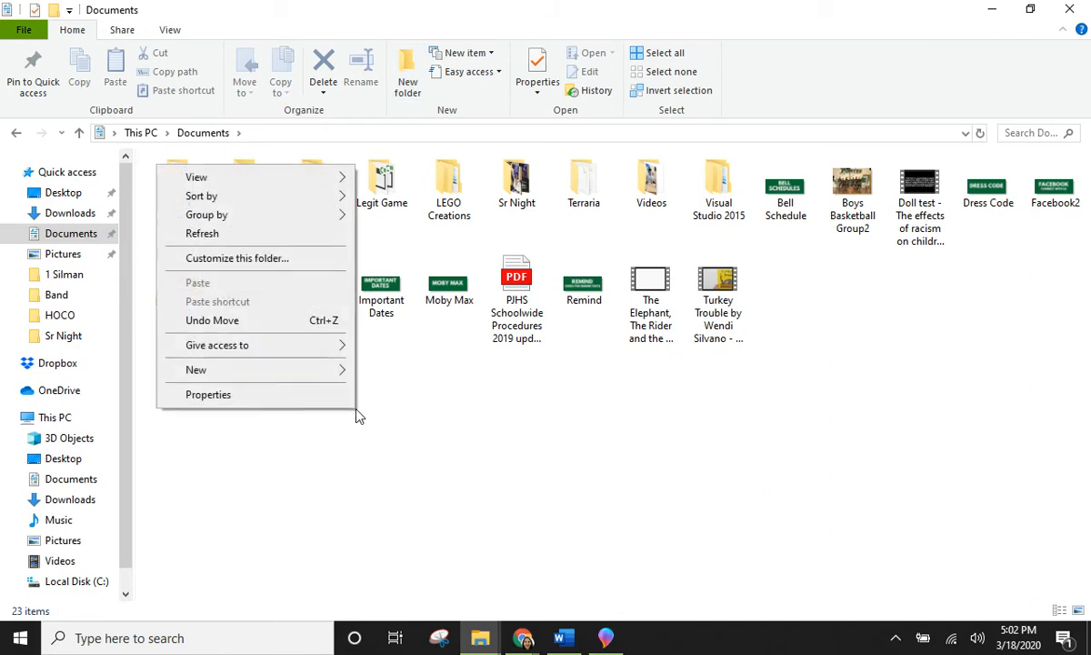
{"action": "left_click", "coordinate": [289, 370]}
{"action": "left_click", "coordinate": [395, 373]}
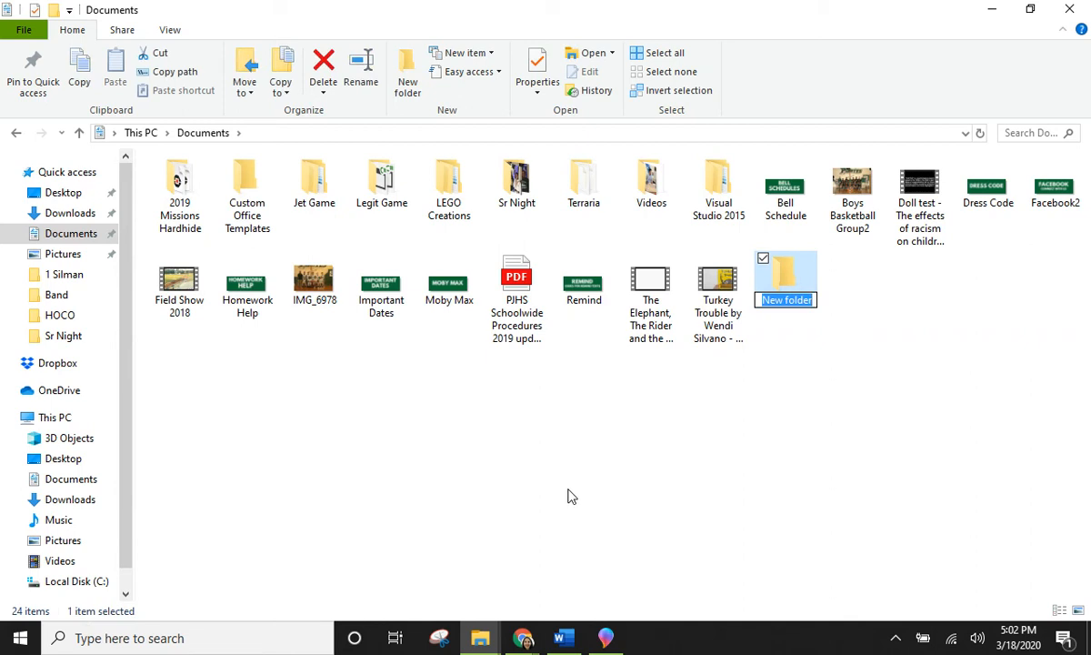
{"action": "type", "text": "Webpage "}
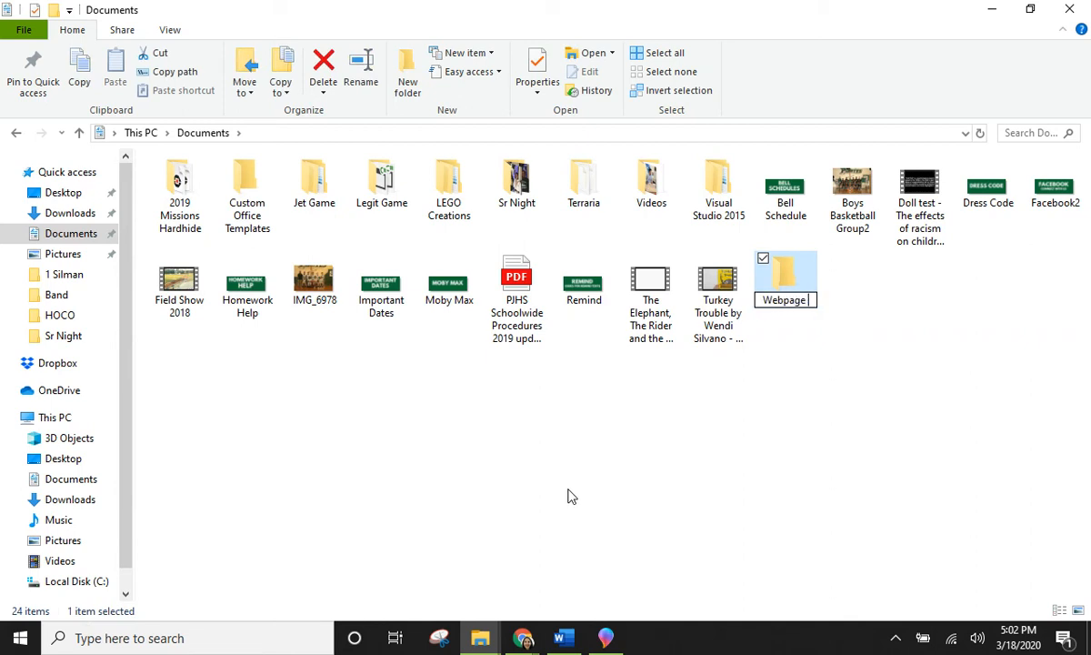
{"action": "type", "text": "Buttons"}
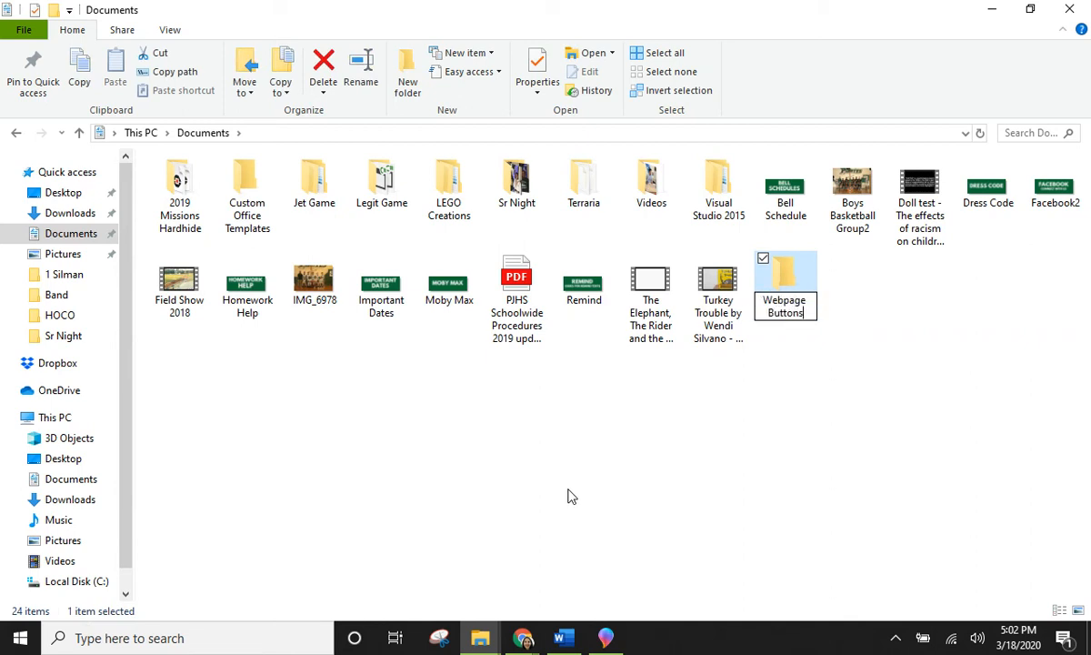
{"action": "left_click", "coordinate": [860, 471]}
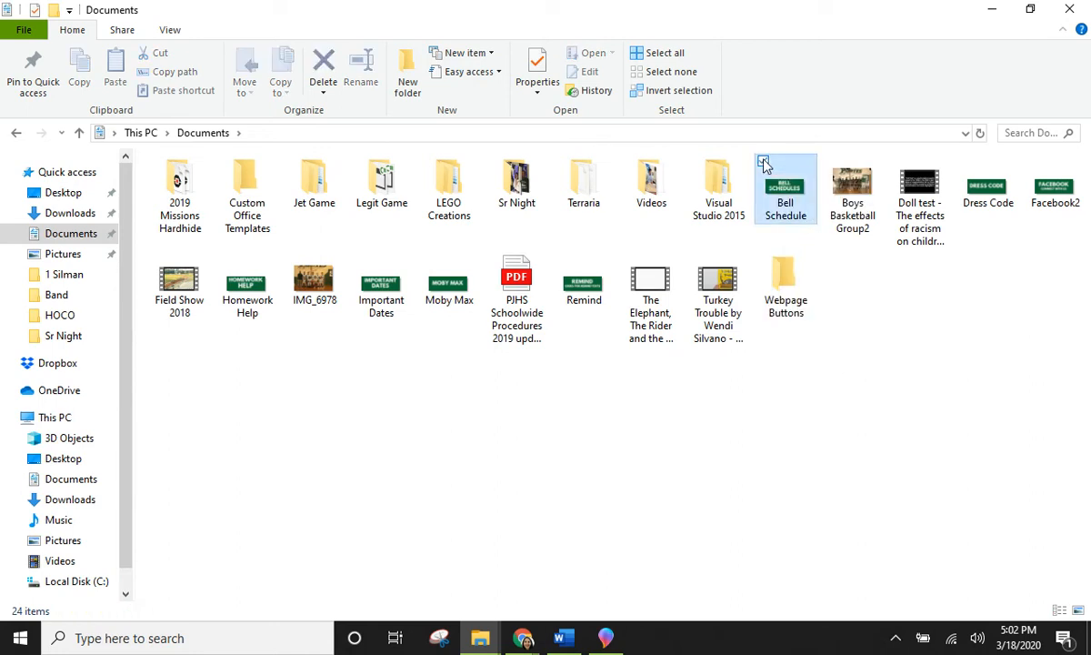
- Move the Bell Schedule, Dress Code, Facebook2, Homework Help, Important Dates, Moby Max and Remind images into the Webpage Buttons folder
{"action": "left_click", "coordinate": [783, 200]}
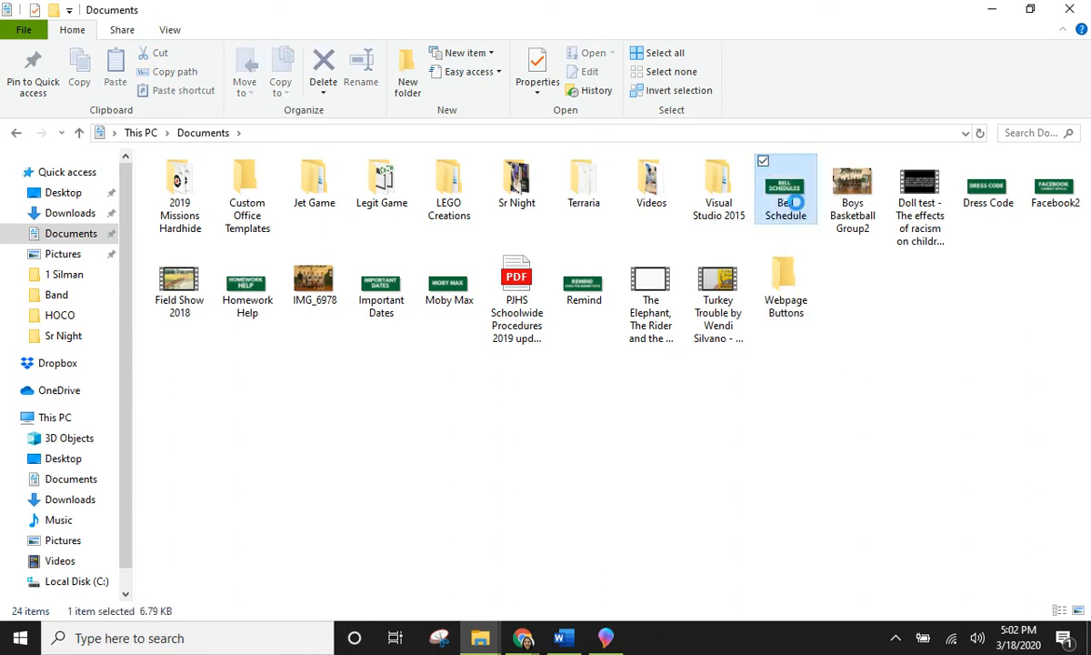
{"action": "left_click", "coordinate": [987, 186], "text": "ctrl"}
{"action": "left_click", "coordinate": [1055, 186], "text": "ctrl"}
{"action": "left_click", "coordinate": [246, 291], "text": "ctrl"}
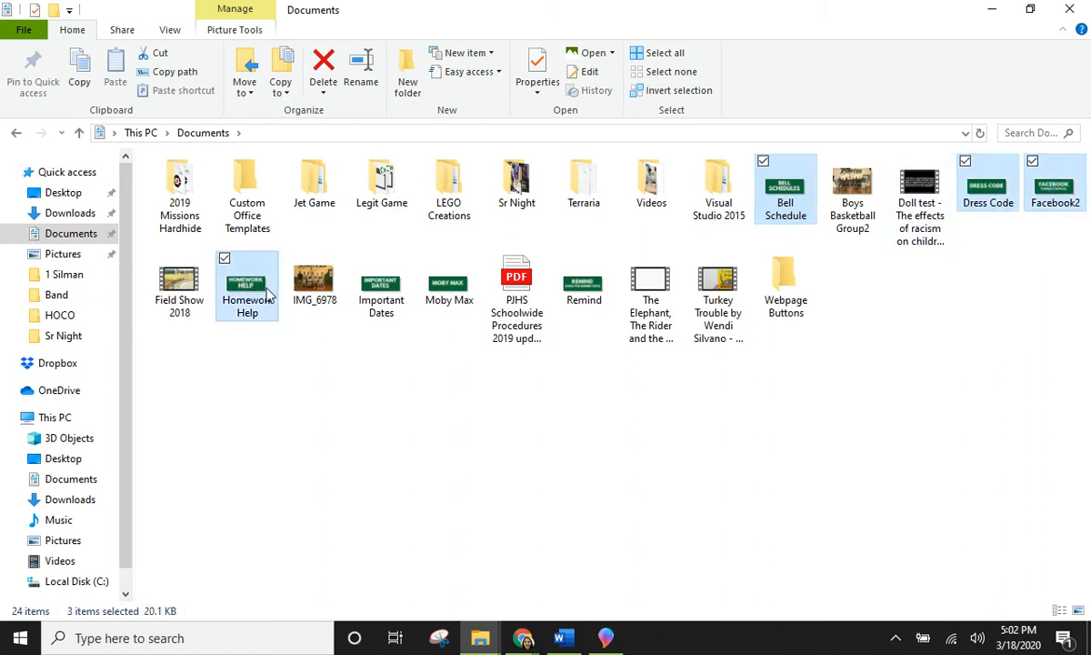
{"action": "left_click", "coordinate": [381, 289], "text": "ctrl"}
{"action": "left_click", "coordinate": [449, 290], "text": "ctrl"}
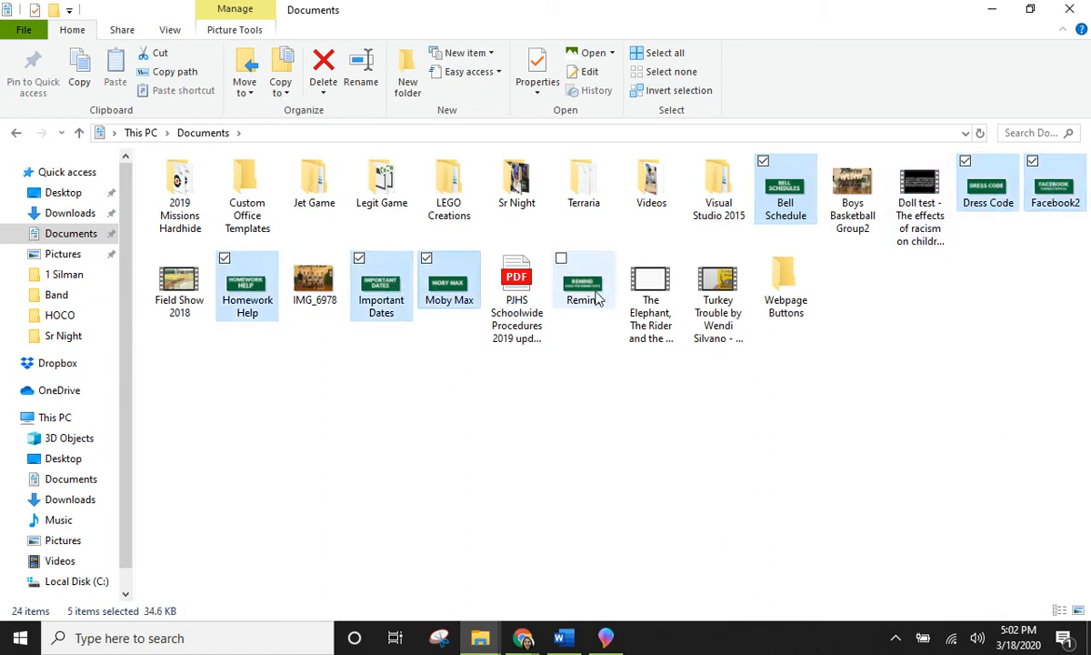
{"action": "left_click", "coordinate": [583, 289], "text": "ctrl"}
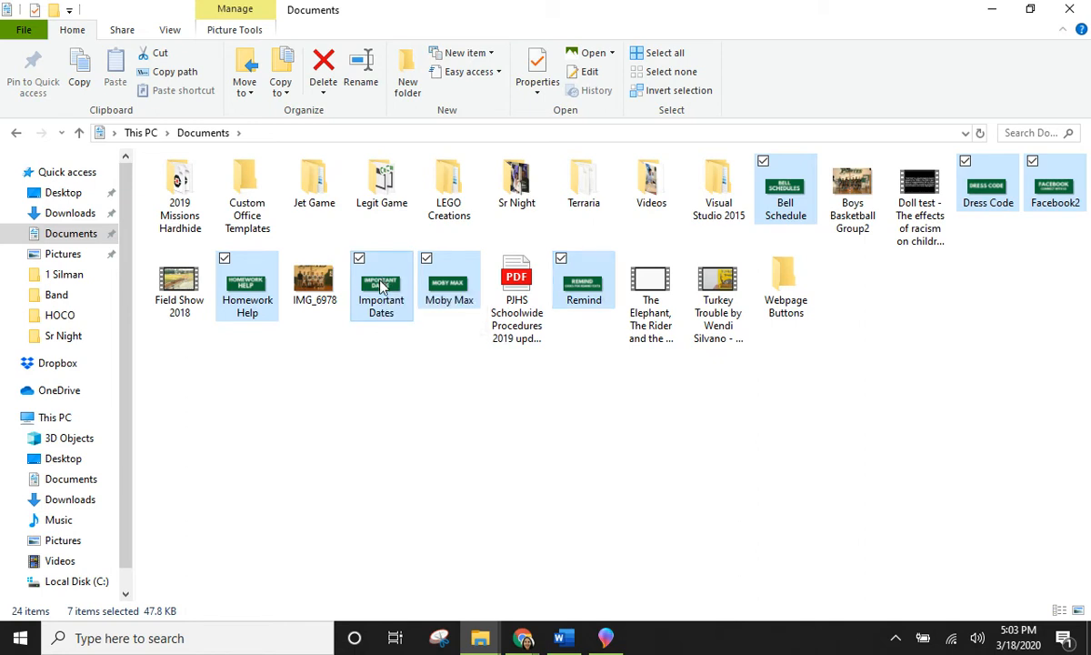
{"action": "left_click_drag", "start_coordinate": [381, 287], "coordinate": [815, 298]}
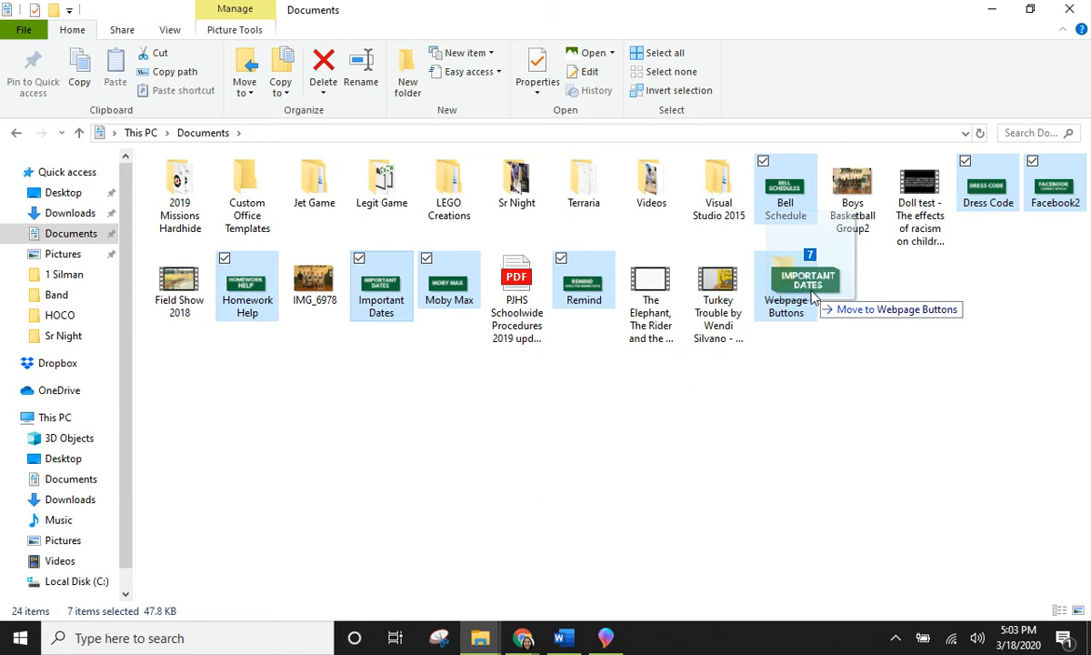
{"action": "left_click_drag", "start_coordinate": [815, 298], "coordinate": [802, 302]}
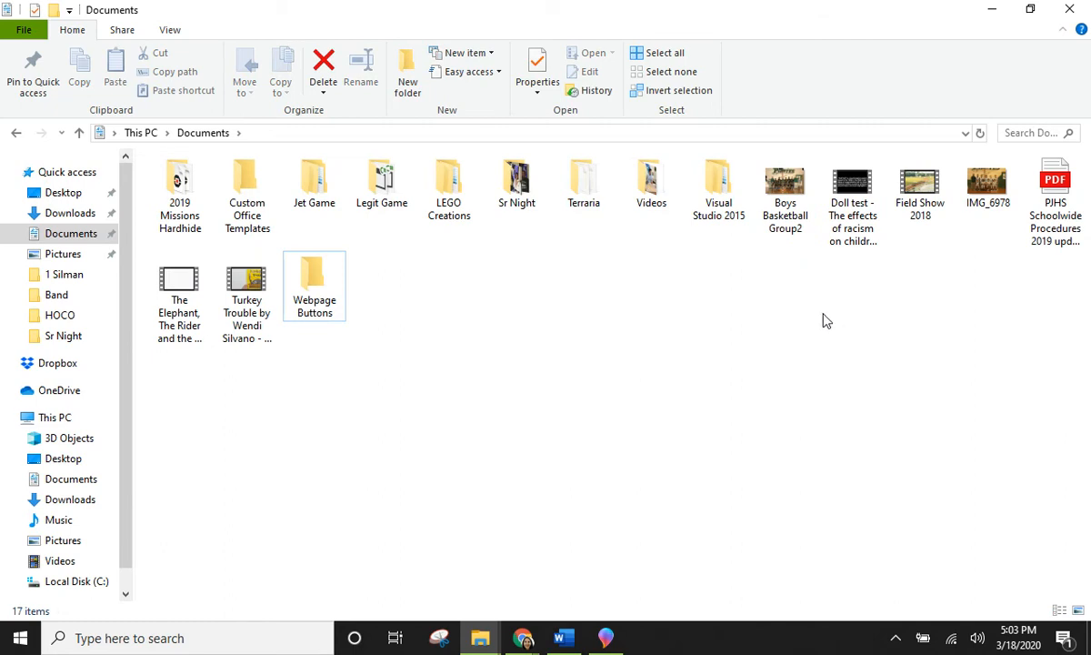
- Delete the PJH vs A Westside, CC, H Westside, Loranger and SLU images together from the Downloads folder
{"action": "left_click", "coordinate": [69, 213]}
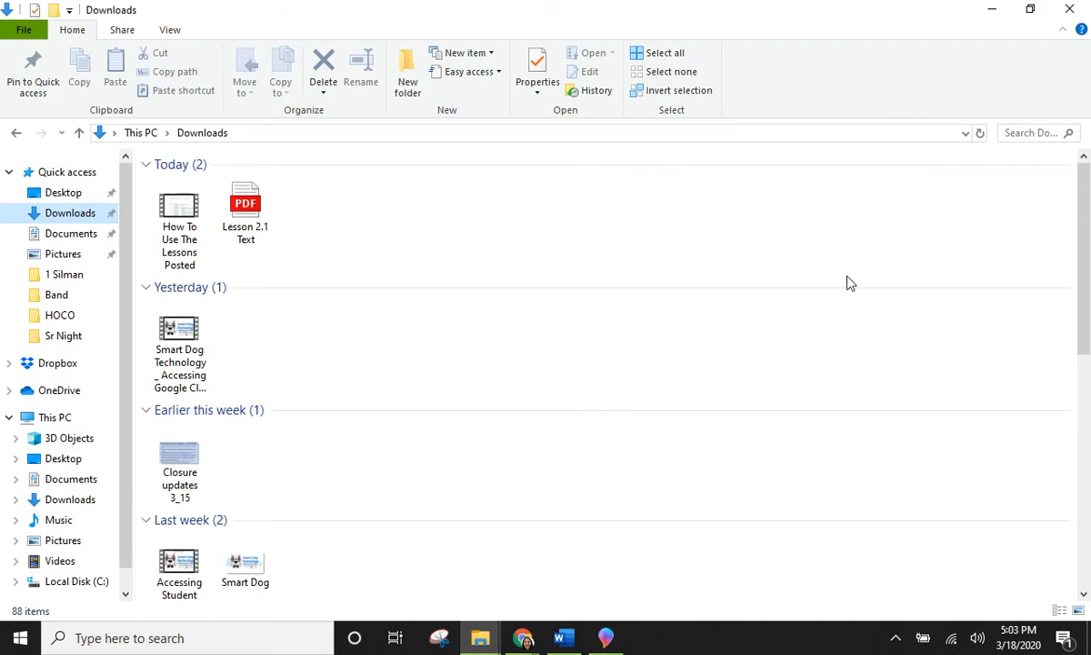
{"action": "scroll", "coordinate": [769, 328], "scroll_direction": "down", "scroll_amount": 8}
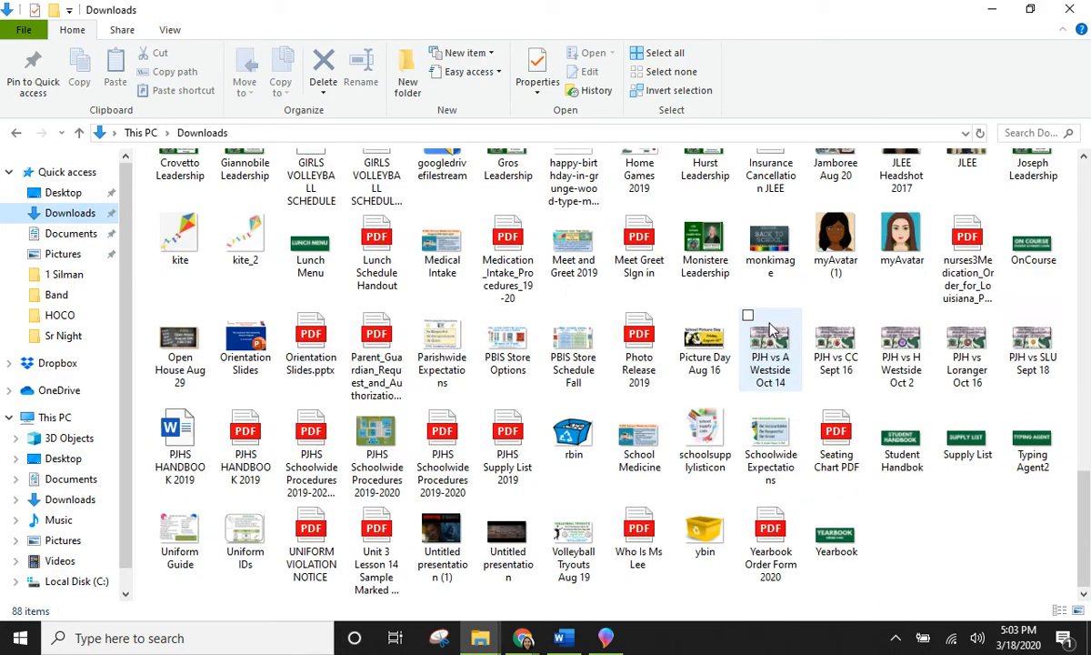
{"action": "scroll", "coordinate": [771, 330], "scroll_direction": "up", "scroll_amount": 2}
{"action": "scroll", "coordinate": [745, 324], "scroll_direction": "down", "scroll_amount": 2}
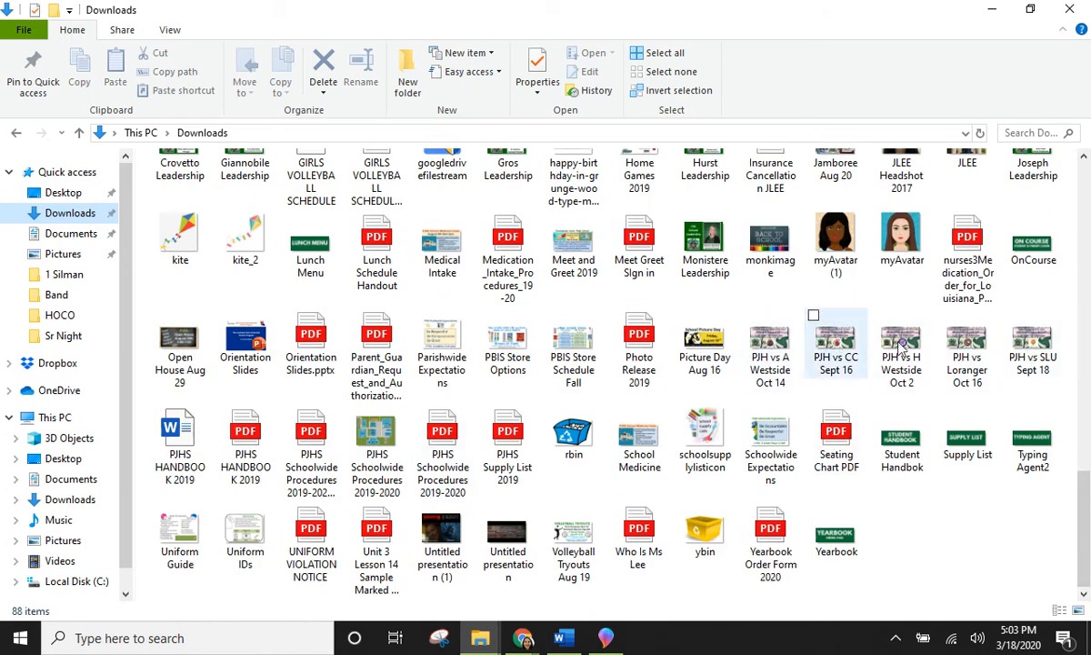
{"action": "left_click", "coordinate": [749, 319]}
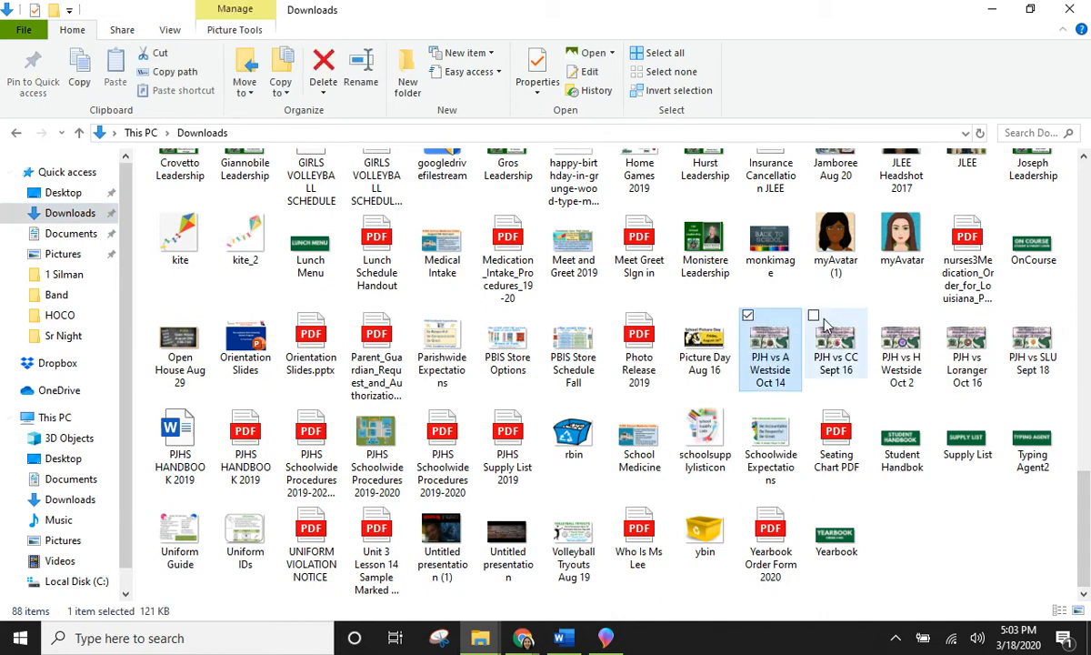
{"action": "left_click", "coordinate": [814, 316]}
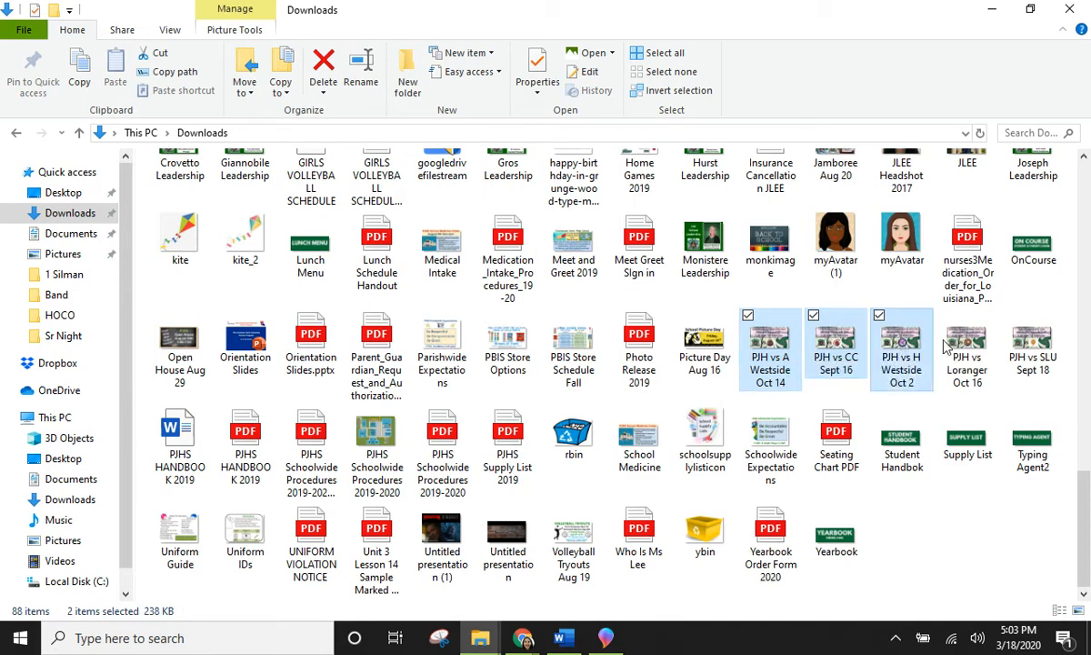
{"action": "left_click", "coordinate": [879, 316]}
{"action": "left_click", "coordinate": [944, 316]}
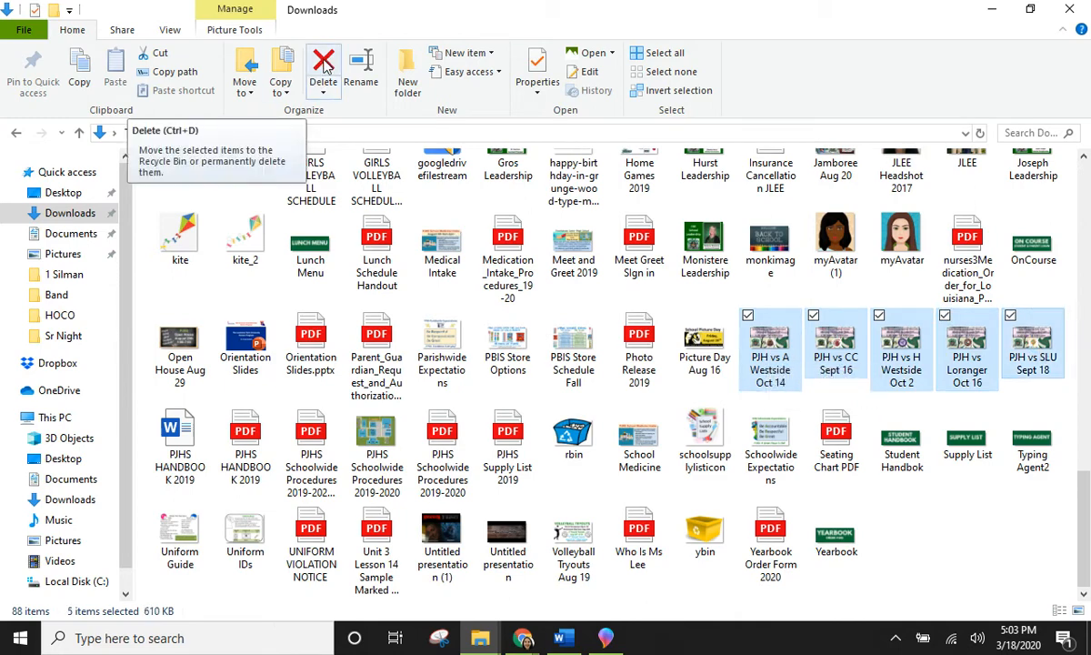
{"action": "right_click", "coordinate": [774, 341]}
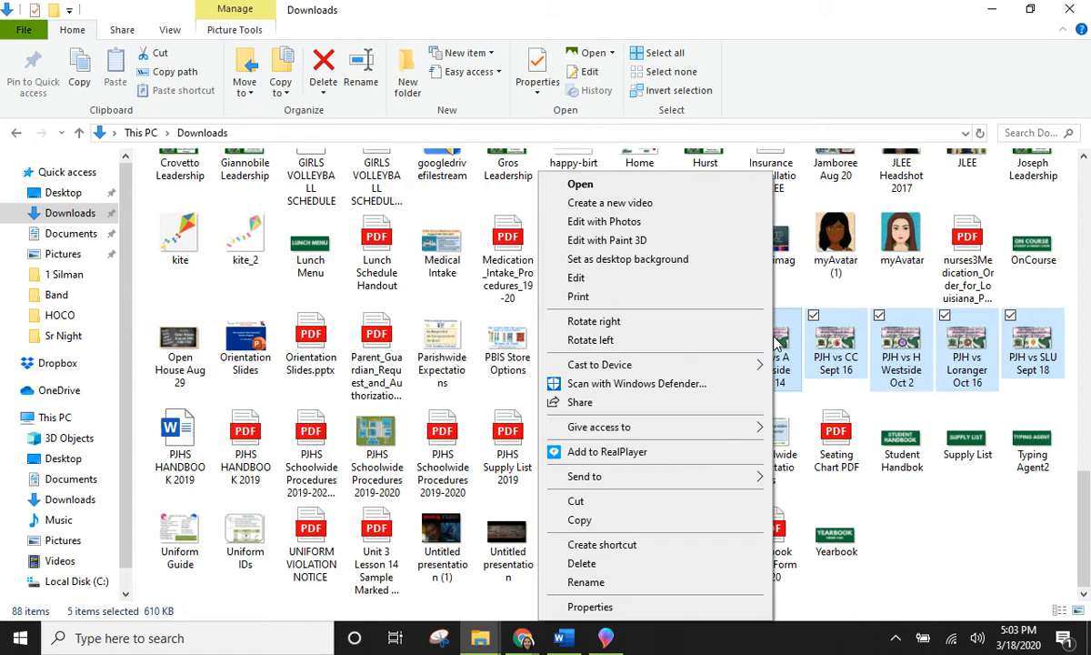
{"action": "left_click", "coordinate": [578, 564]}
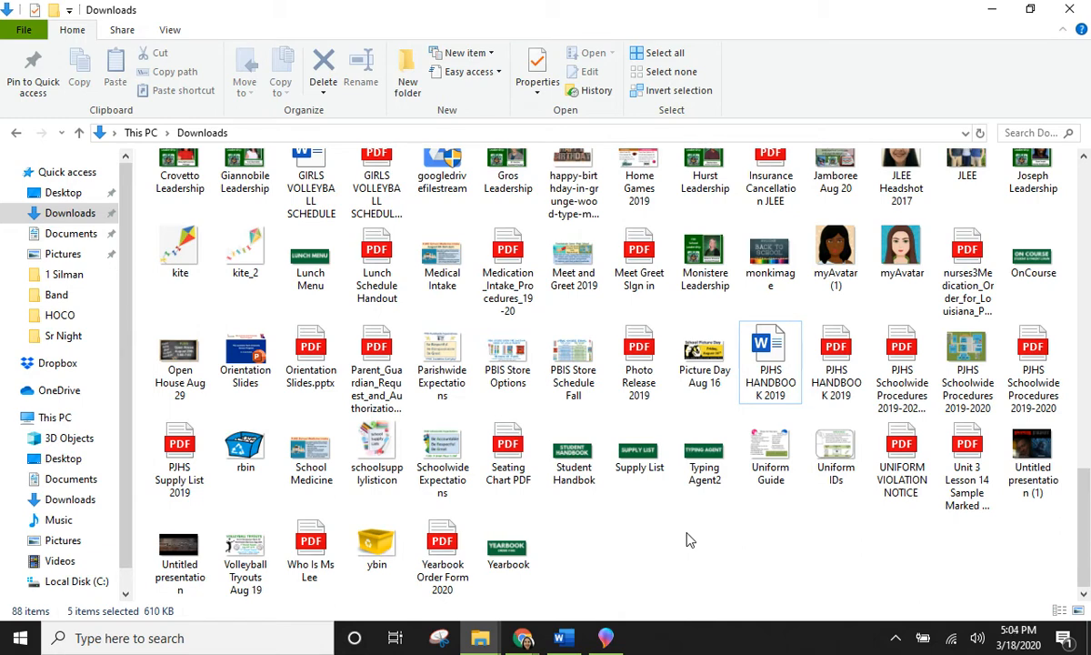
{"action": "left_click", "coordinate": [146, 637]}
{"action": "type", "text": "rec"}
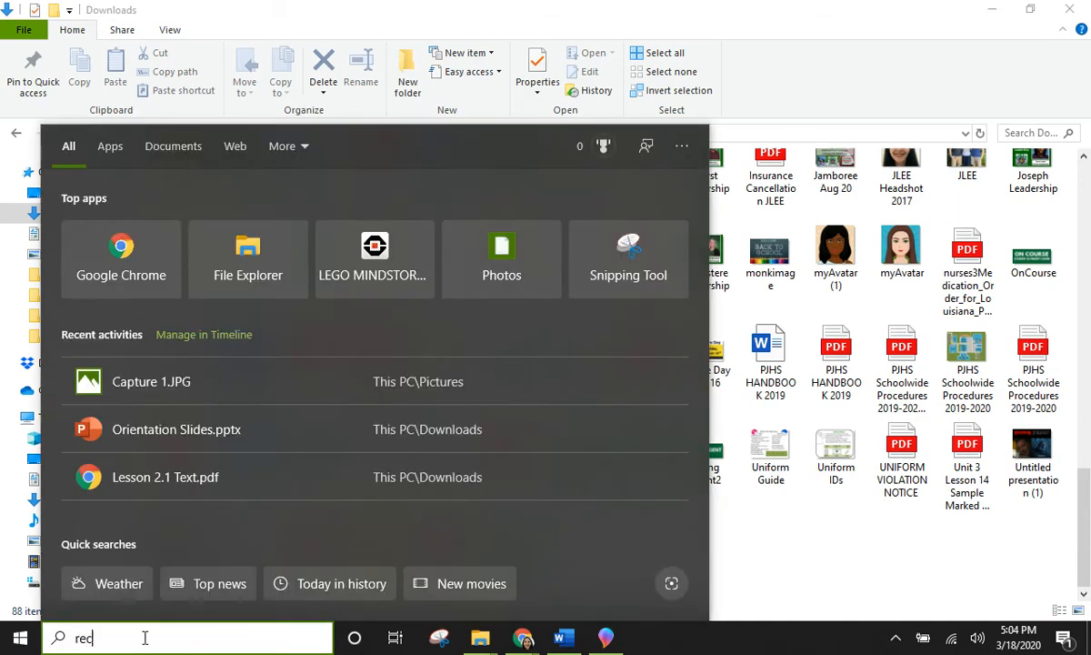
{"action": "type", "text": "ycle"}
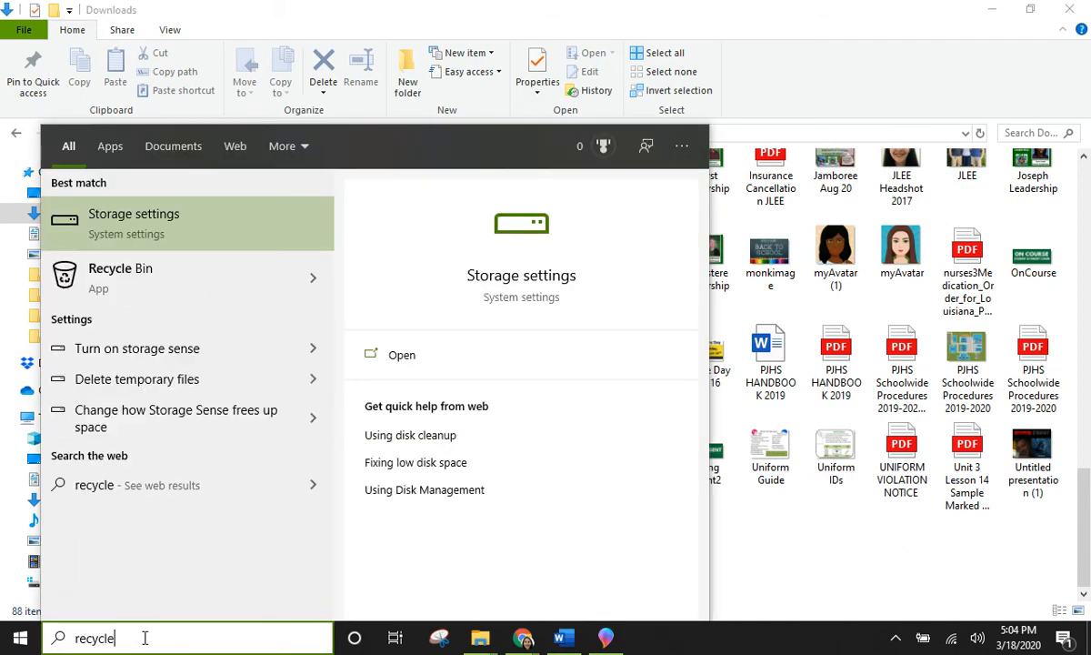
{"action": "key", "text": "Return"}
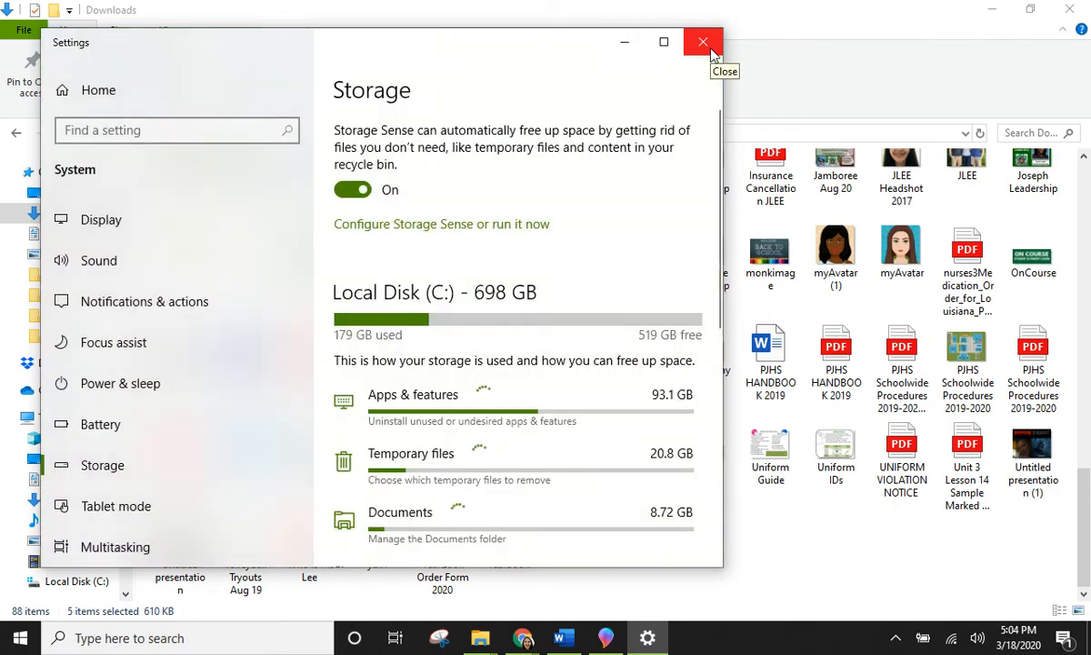
{"action": "left_click", "coordinate": [703, 41]}
- Search Windows for "recycle" and open the Recycle Bin
{"action": "left_click", "coordinate": [110, 642]}
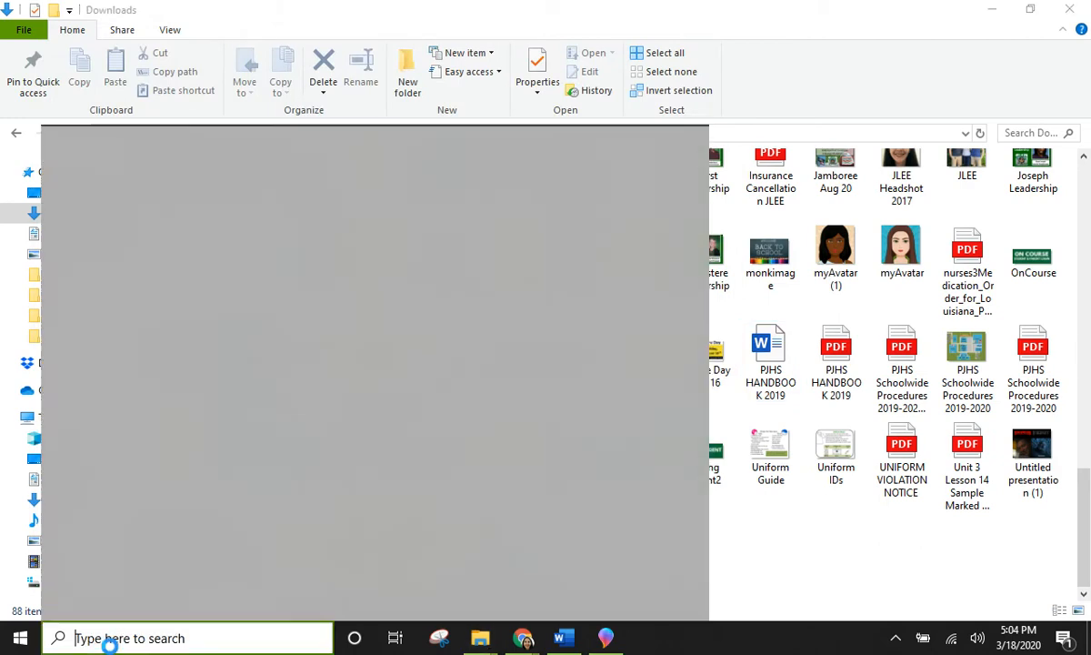
{"action": "type", "text": "re"}
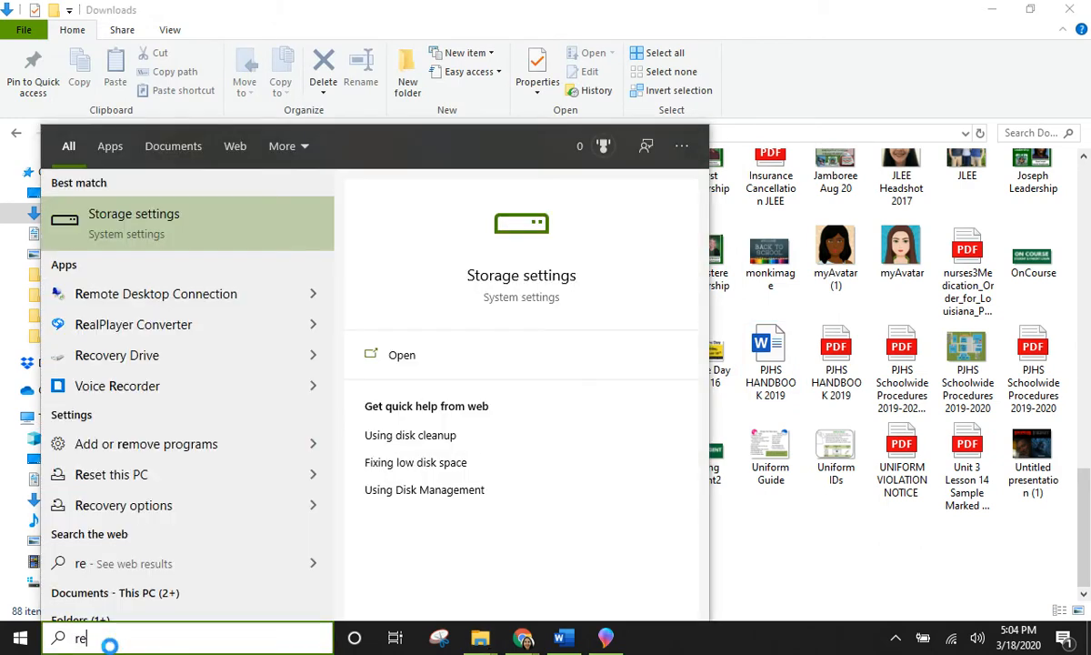
{"action": "type", "text": "c"}
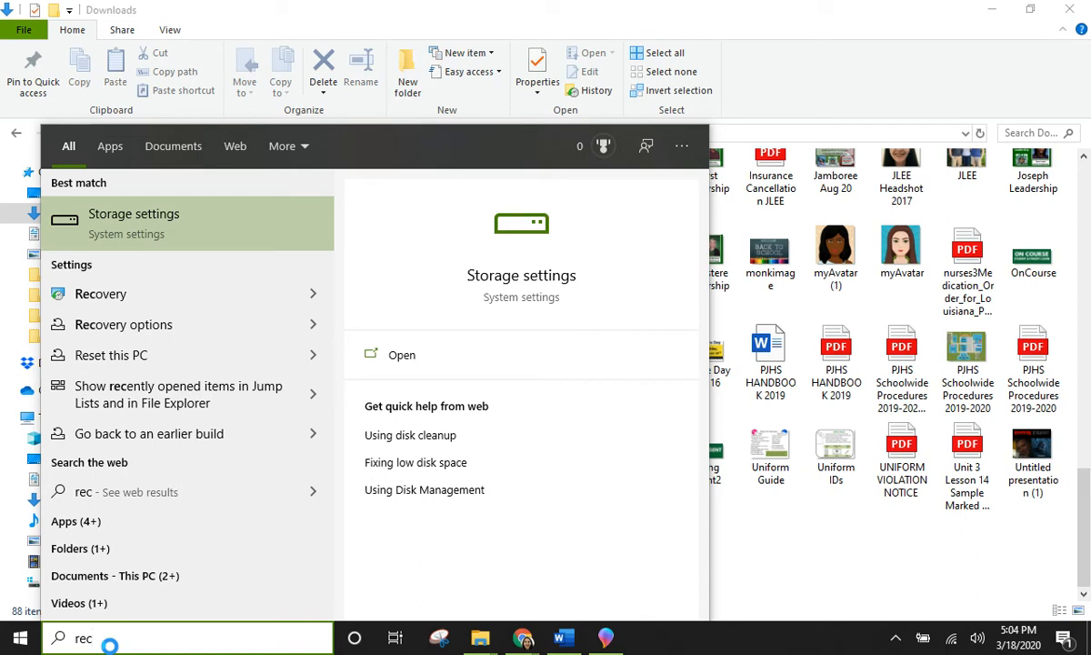
{"action": "type", "text": "ycle"}
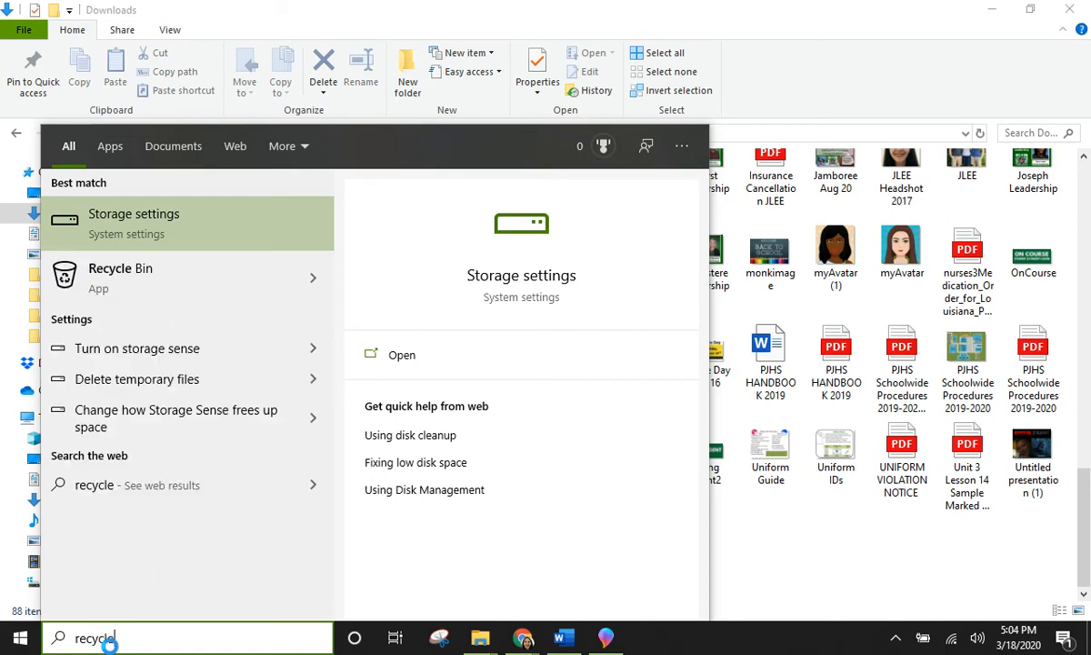
{"action": "left_click", "coordinate": [150, 276]}
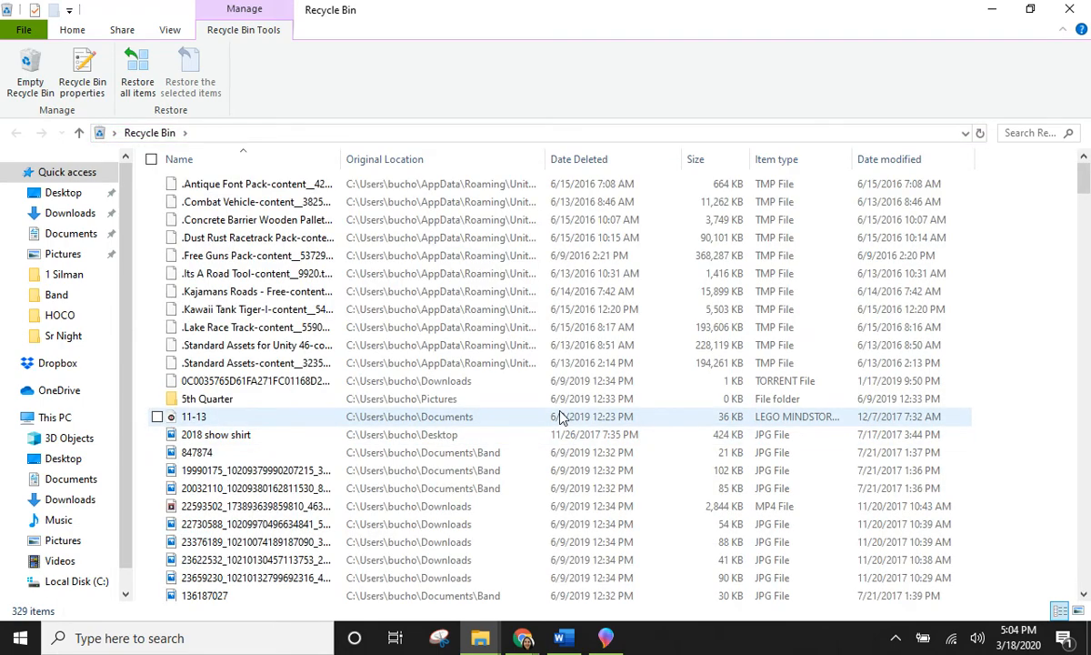
- Browse the deleted items in the Recycle Bin and display them as large icons
{"action": "scroll", "coordinate": [561, 417], "scroll_direction": "down", "scroll_amount": 2}
{"action": "scroll", "coordinate": [561, 417], "scroll_direction": "down", "scroll_amount": 11}
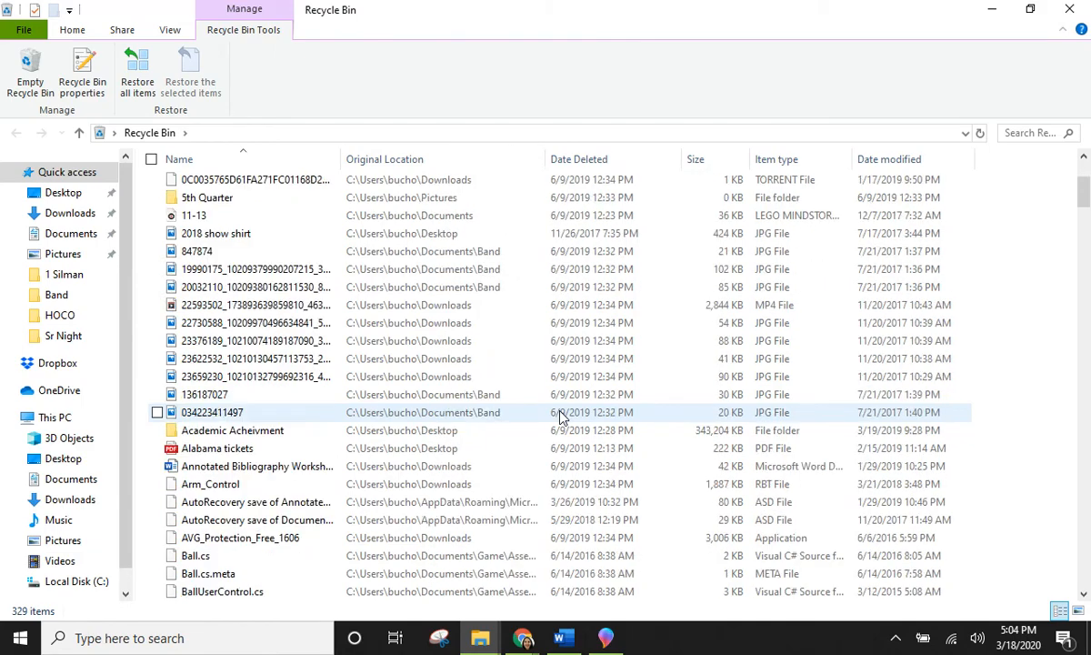
{"action": "scroll", "coordinate": [562, 417], "scroll_direction": "down", "scroll_amount": 16}
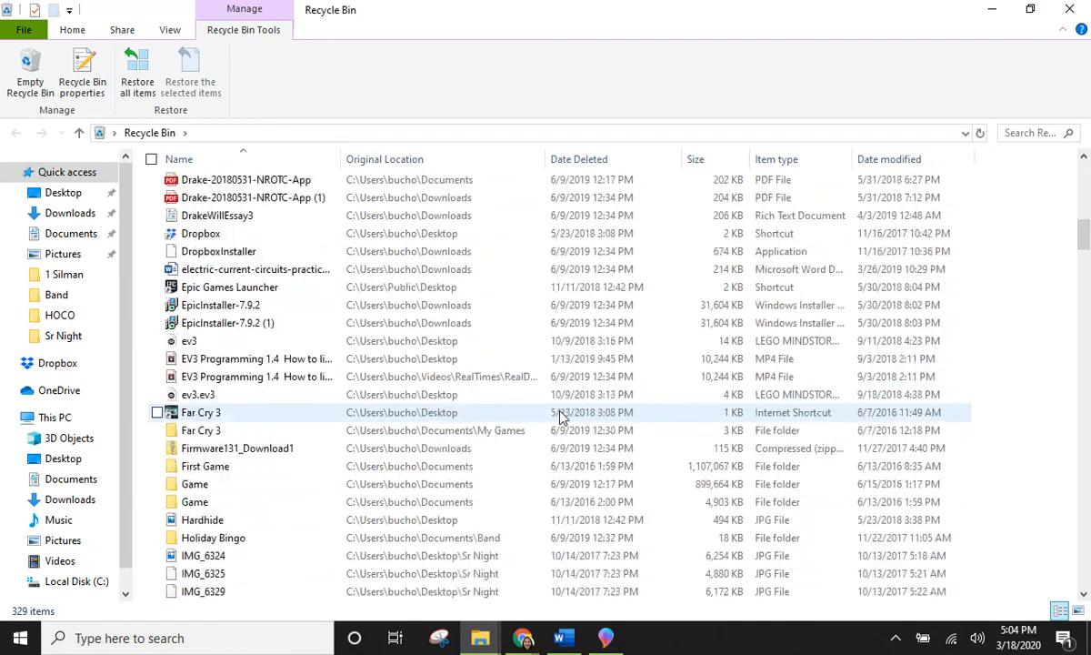
{"action": "scroll", "coordinate": [561, 416], "scroll_direction": "down", "scroll_amount": 20}
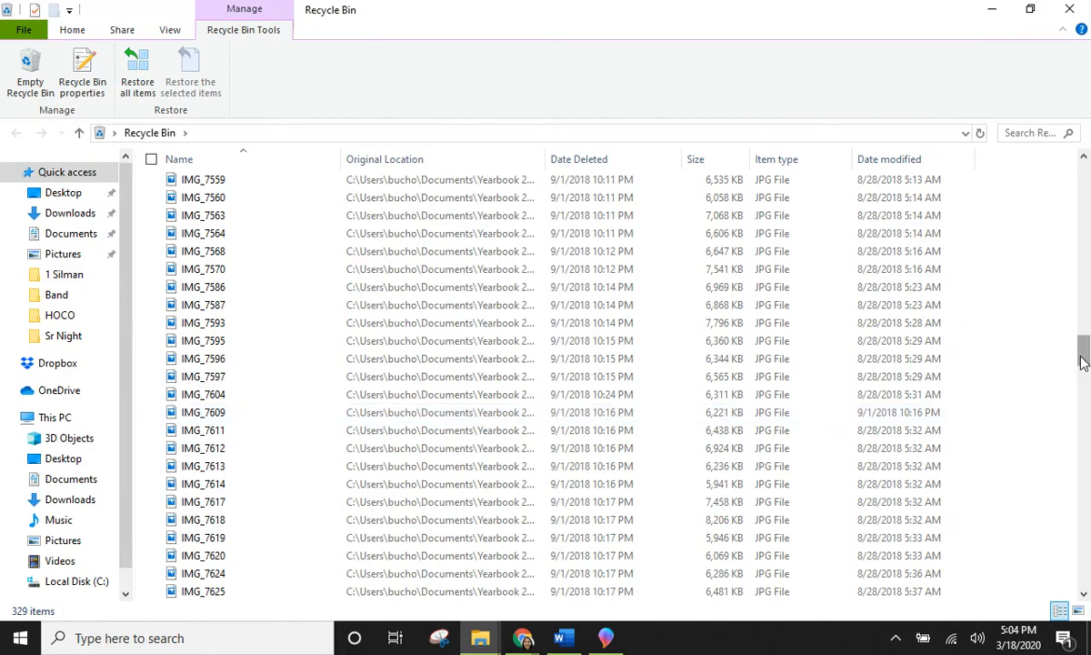
{"action": "left_click_drag", "start_coordinate": [1082, 362], "coordinate": [1082, 239]}
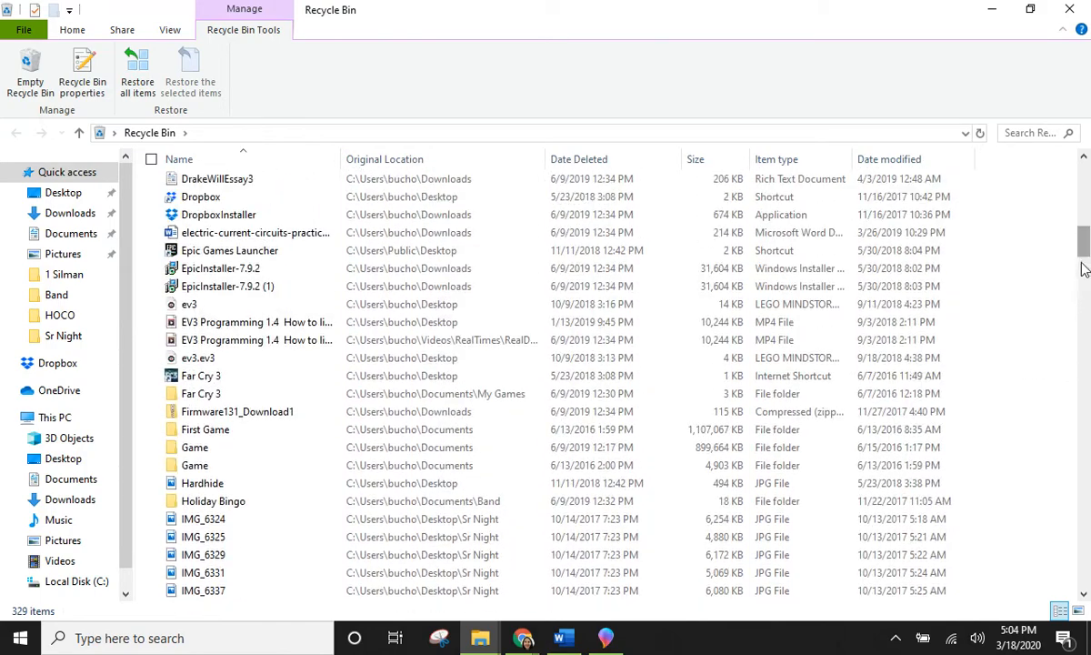
{"action": "right_click", "coordinate": [991, 403]}
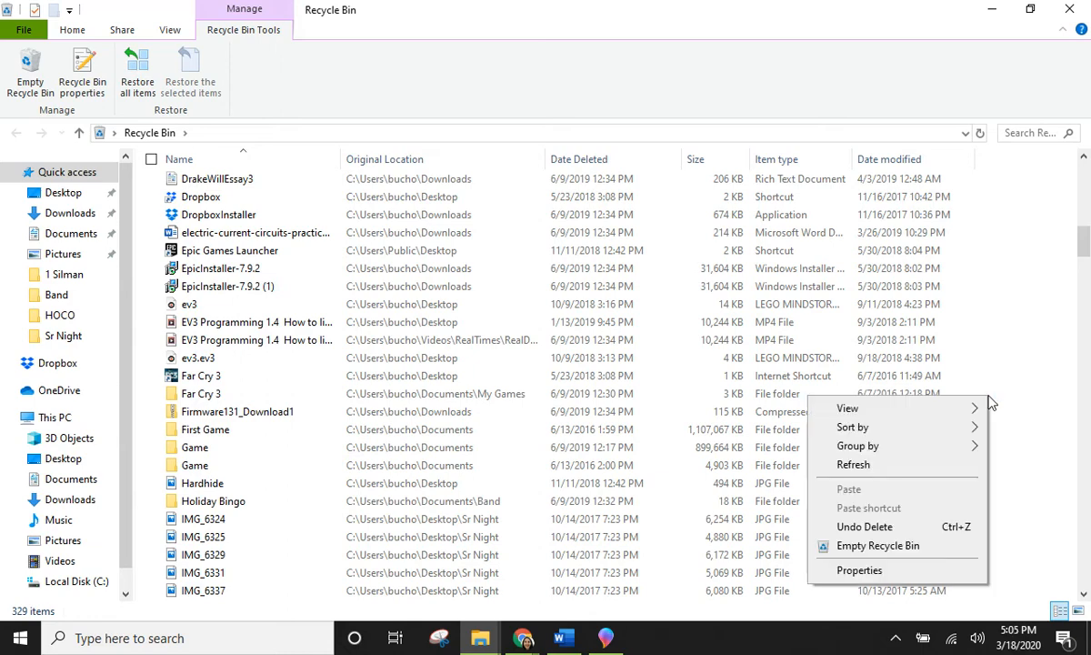
{"action": "mouse_move", "coordinate": [931, 417]}
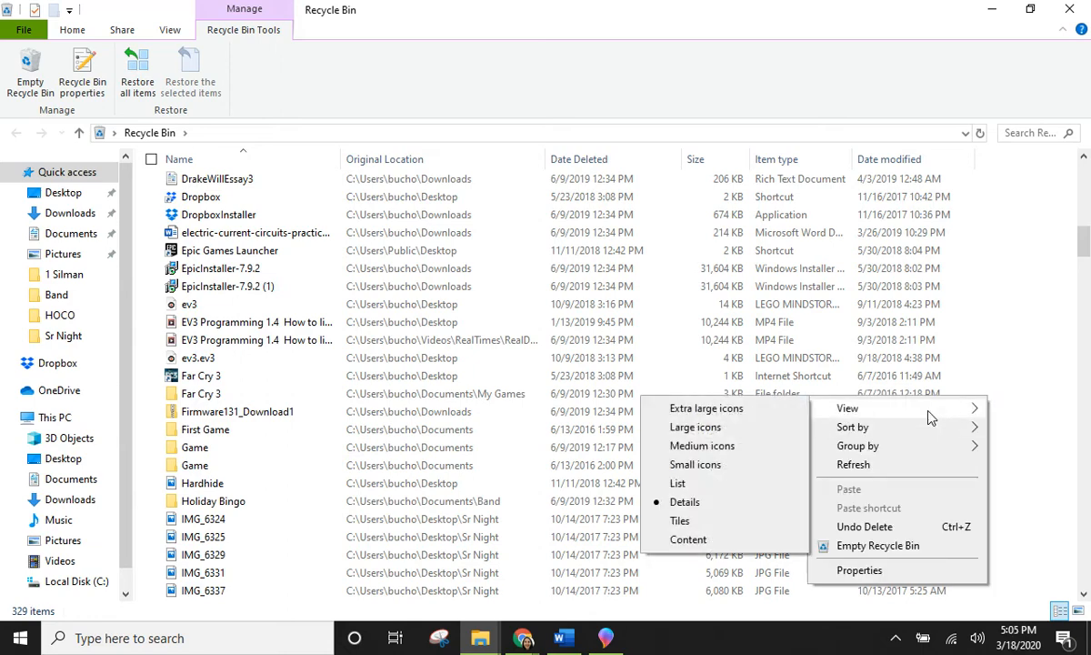
{"action": "left_click", "coordinate": [704, 427]}
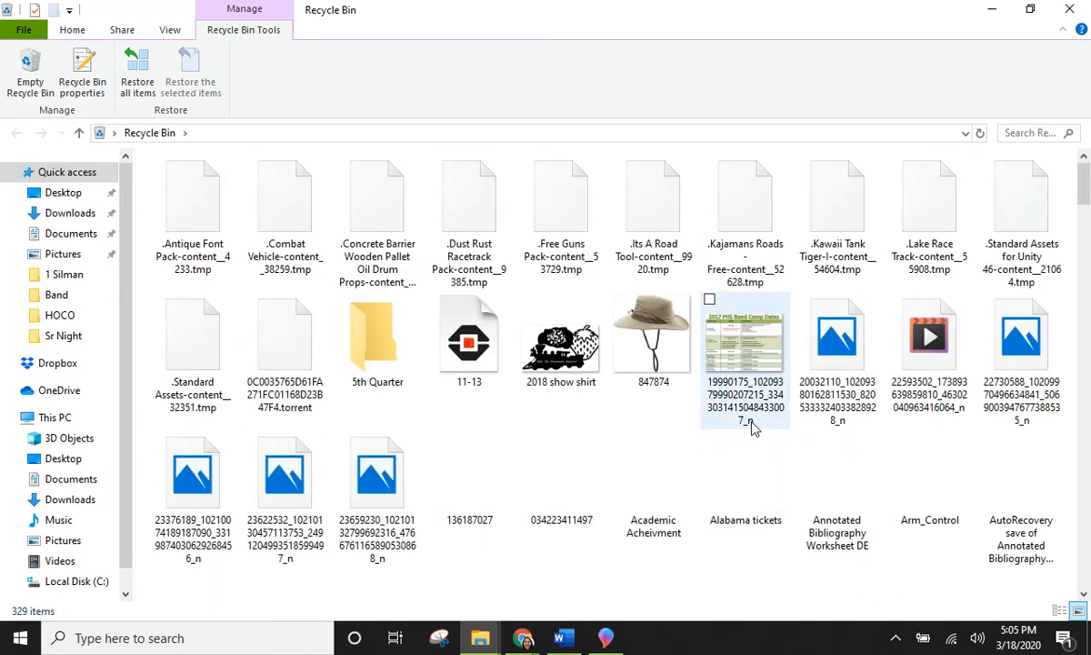
- Look through the Recycle Bin thumbnails for the deleted PJH game images
{"action": "scroll", "coordinate": [739, 489], "scroll_direction": "down", "scroll_amount": 9}
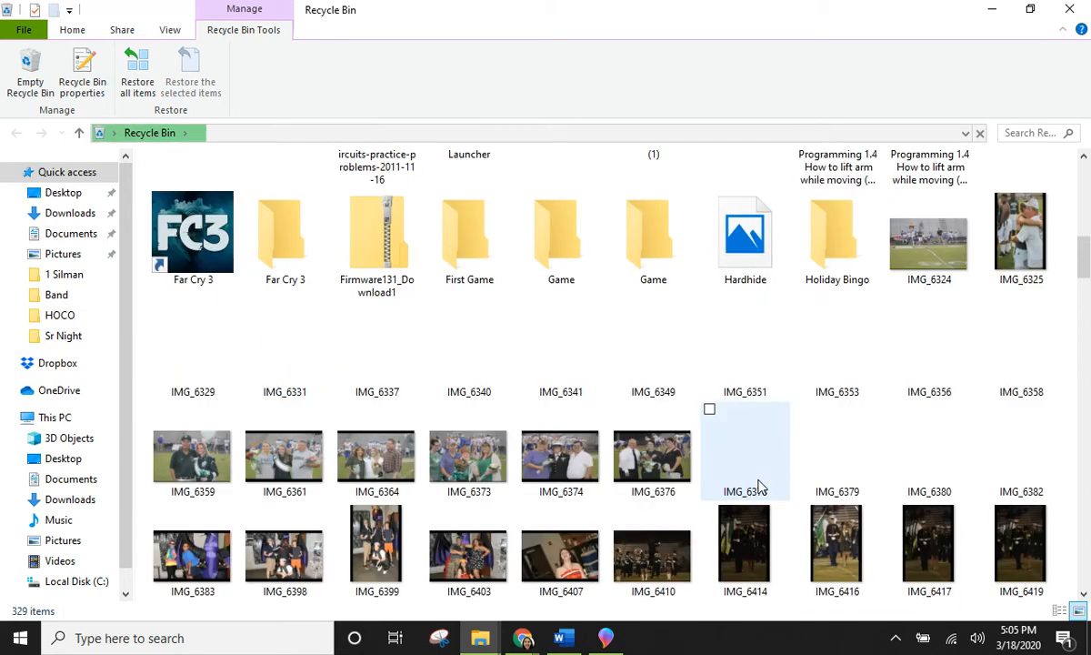
{"action": "scroll", "coordinate": [759, 486], "scroll_direction": "down", "scroll_amount": 10}
{"action": "scroll", "coordinate": [759, 487], "scroll_direction": "down", "scroll_amount": 3}
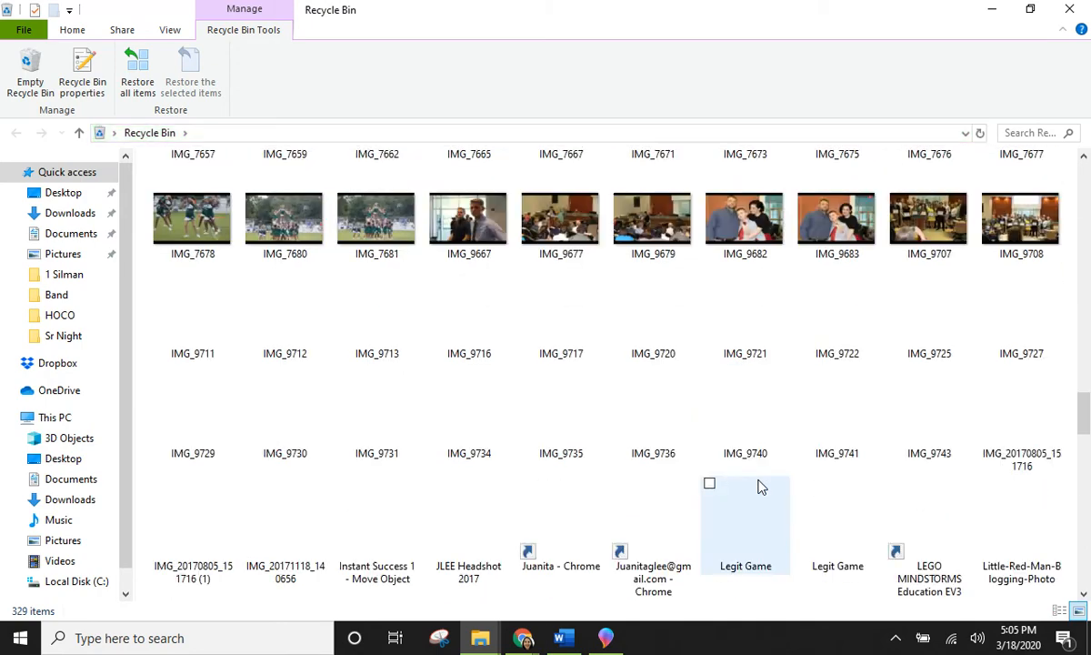
{"action": "scroll", "coordinate": [907, 382], "scroll_direction": "down", "scroll_amount": 8}
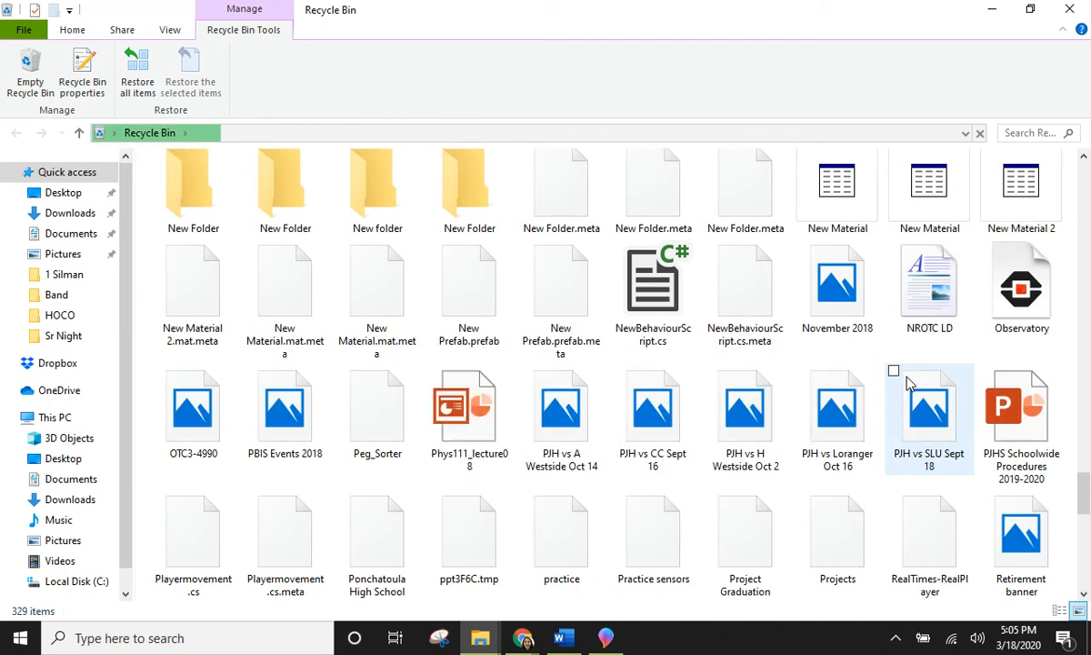
{"action": "scroll", "coordinate": [907, 382], "scroll_direction": "down", "scroll_amount": 2}
{"action": "scroll", "coordinate": [916, 391], "scroll_direction": "down", "scroll_amount": 2}
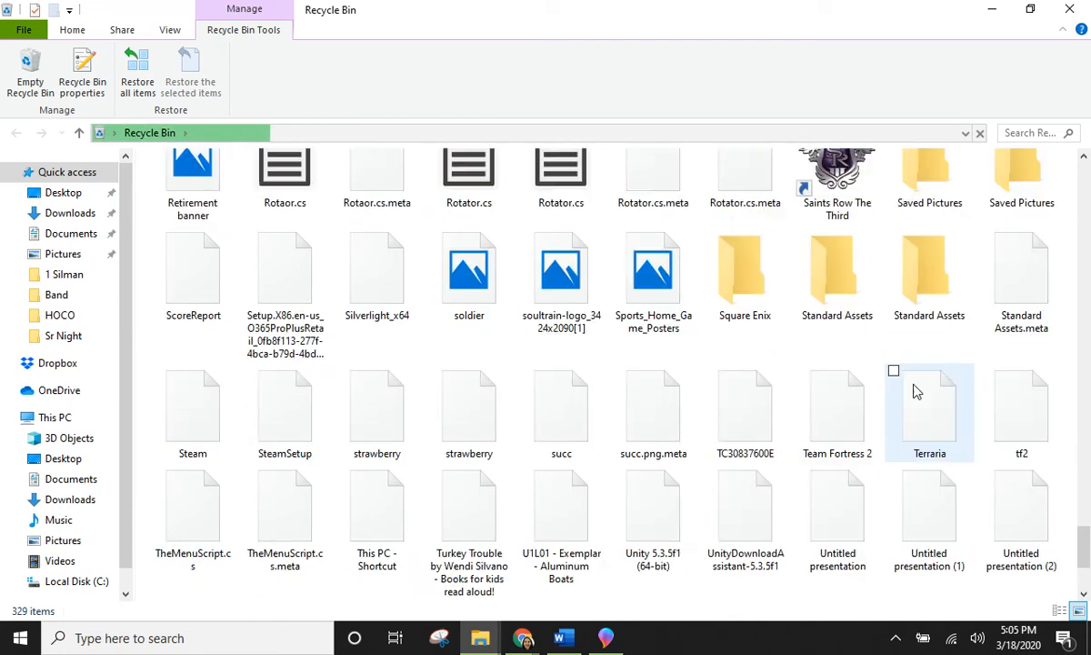
{"action": "scroll", "coordinate": [917, 391], "scroll_direction": "down", "scroll_amount": 1}
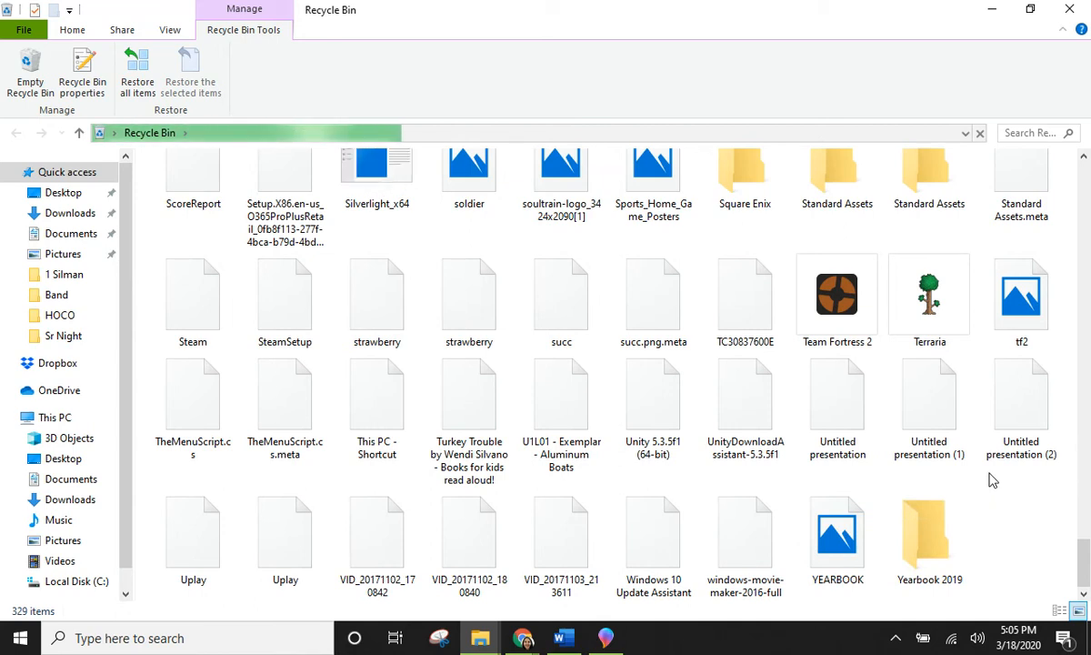
{"action": "scroll", "coordinate": [993, 480], "scroll_direction": "up", "scroll_amount": 1}
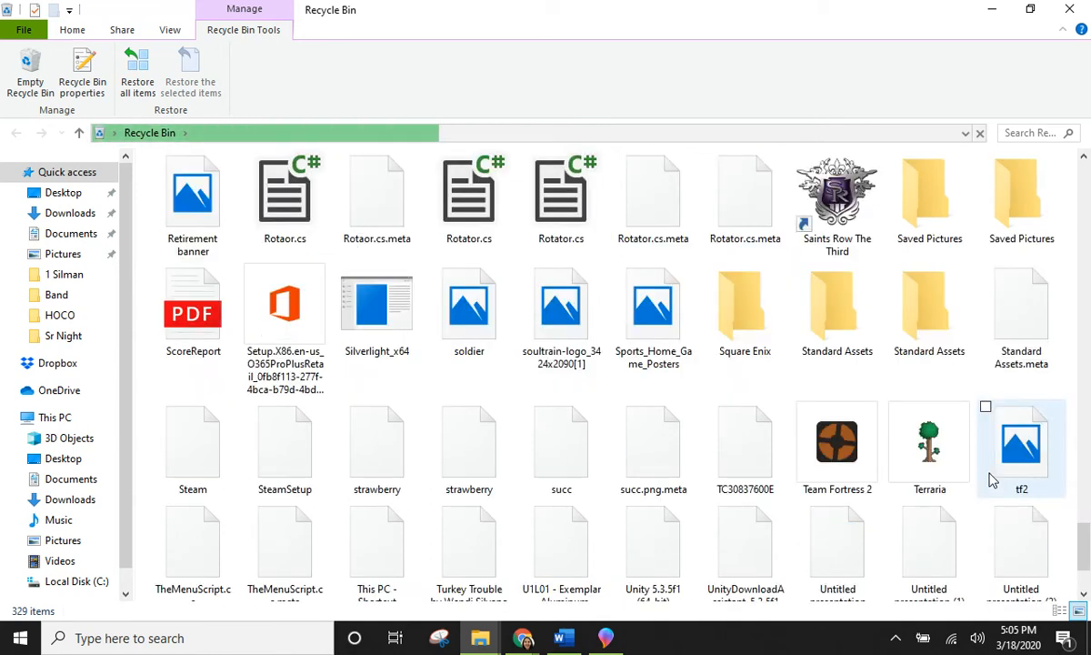
{"action": "scroll", "coordinate": [993, 480], "scroll_direction": "up", "scroll_amount": 2}
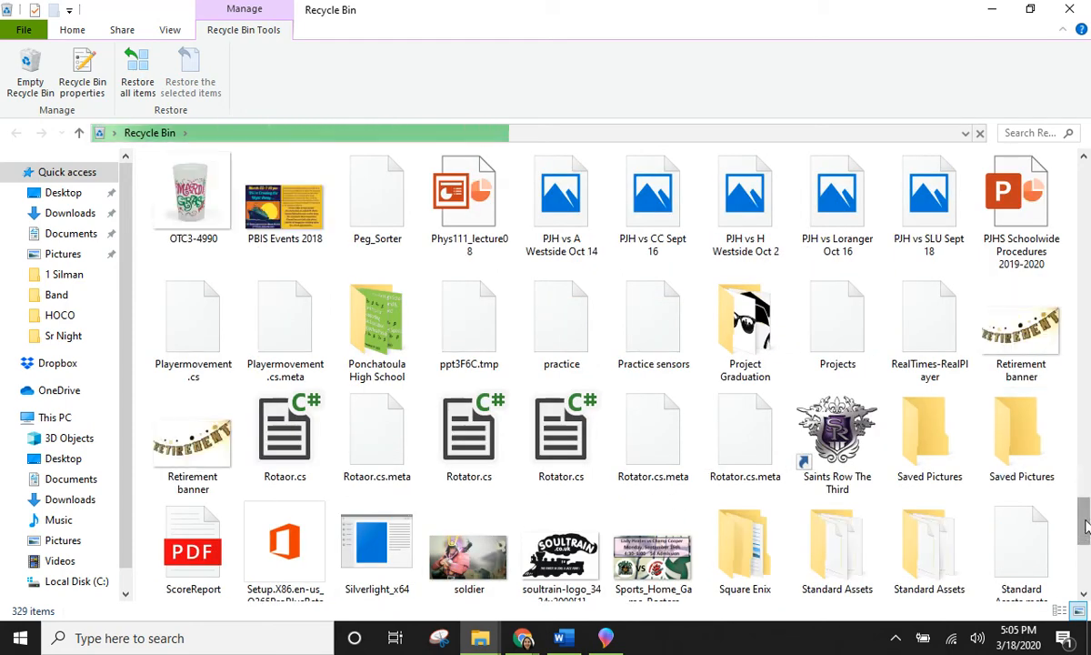
{"action": "scroll", "coordinate": [1080, 512], "scroll_direction": "down", "scroll_amount": 1}
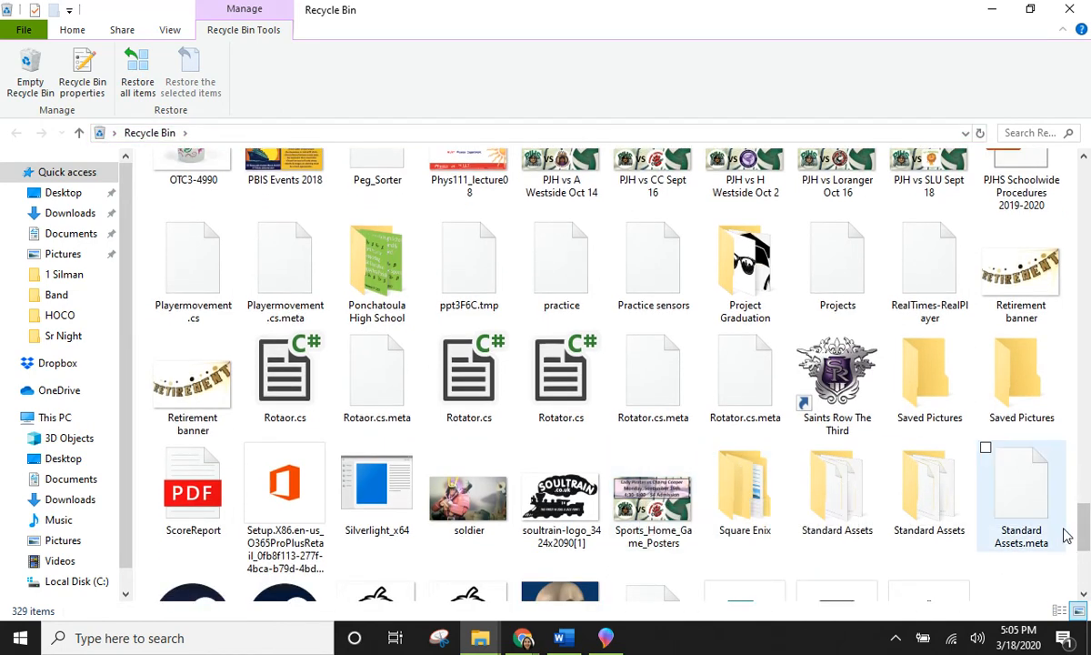
{"action": "left_click_drag", "start_coordinate": [1085, 529], "coordinate": [1086, 506]}
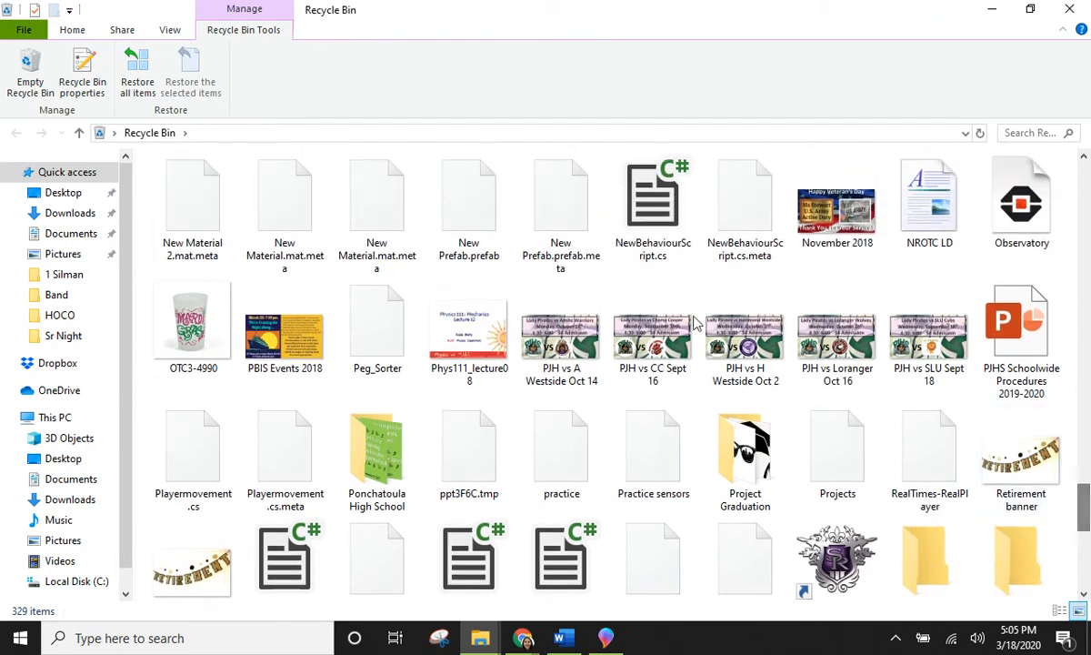
- Select the PJH vs A Westside, CC, H Westside, Loranger and SLU images together in the Recycle Bin
{"action": "left_click", "coordinate": [526, 286]}
{"action": "left_click", "coordinate": [618, 287]}
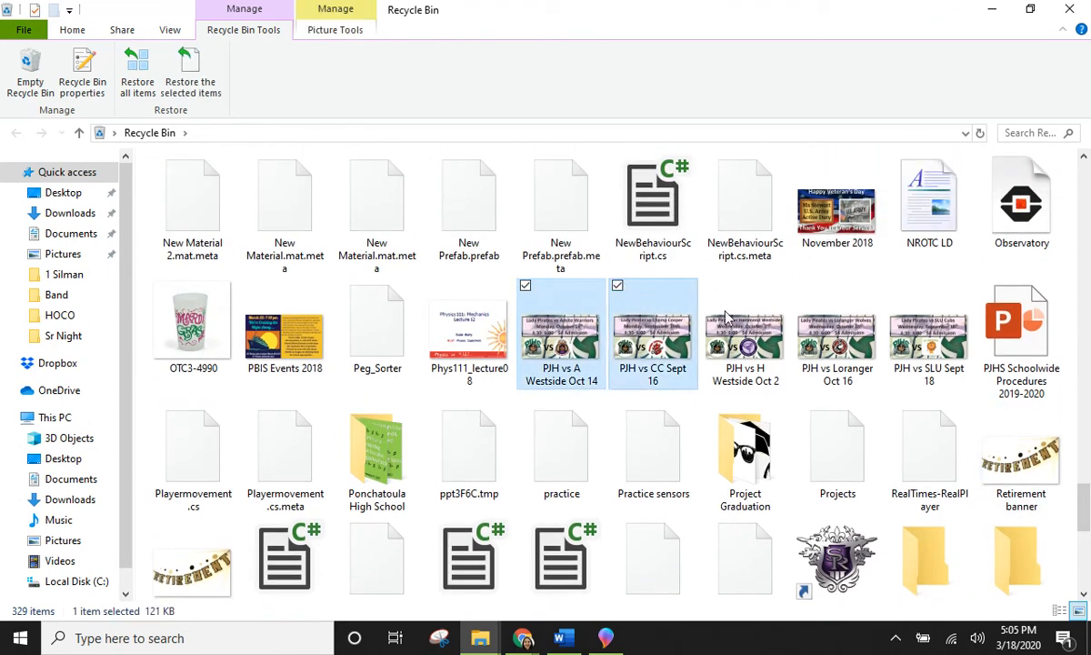
{"action": "left_click", "coordinate": [710, 286]}
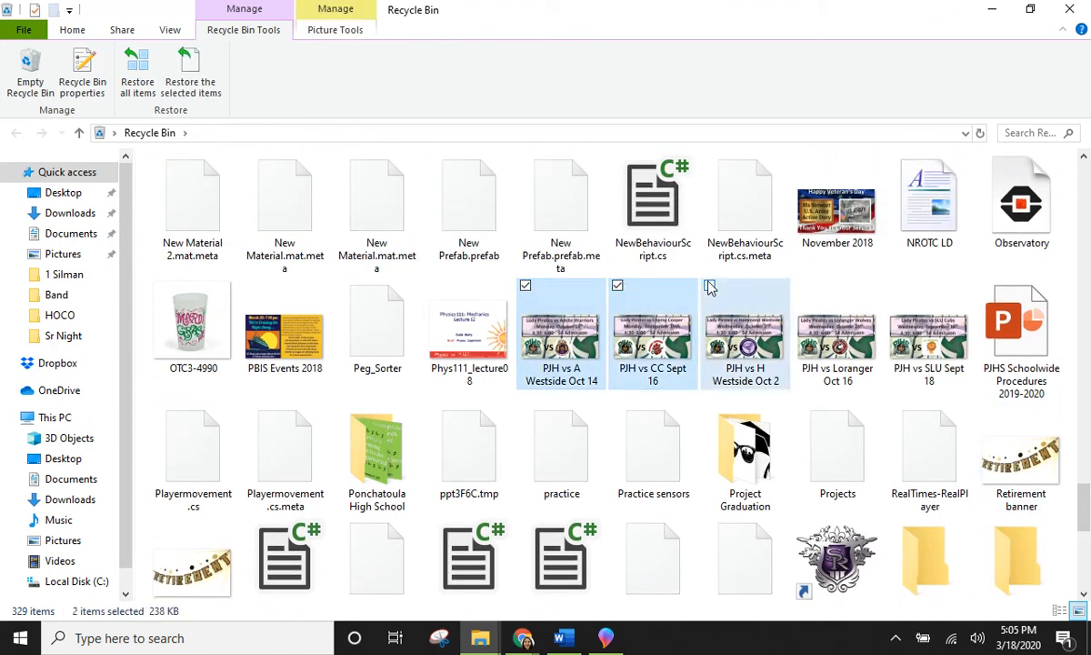
{"action": "left_click", "coordinate": [802, 287]}
{"action": "left_click", "coordinate": [921, 332]}
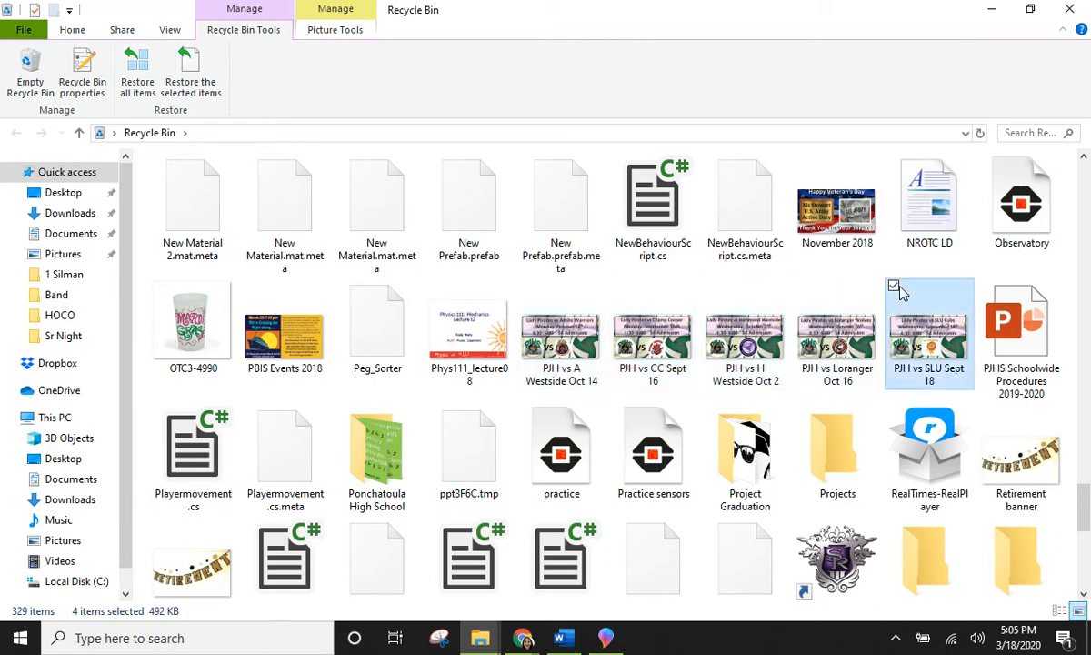
{"action": "left_click", "coordinate": [802, 287]}
{"action": "left_click", "coordinate": [709, 287]}
{"action": "left_click", "coordinate": [617, 287]}
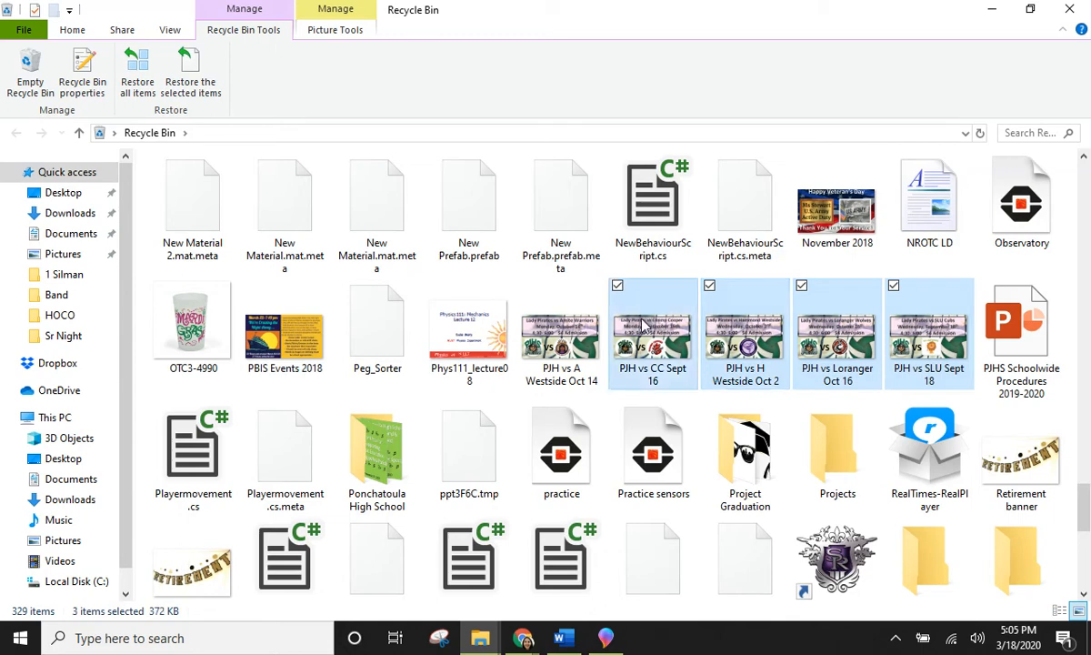
{"action": "left_click", "coordinate": [578, 337], "text": "ctrl"}
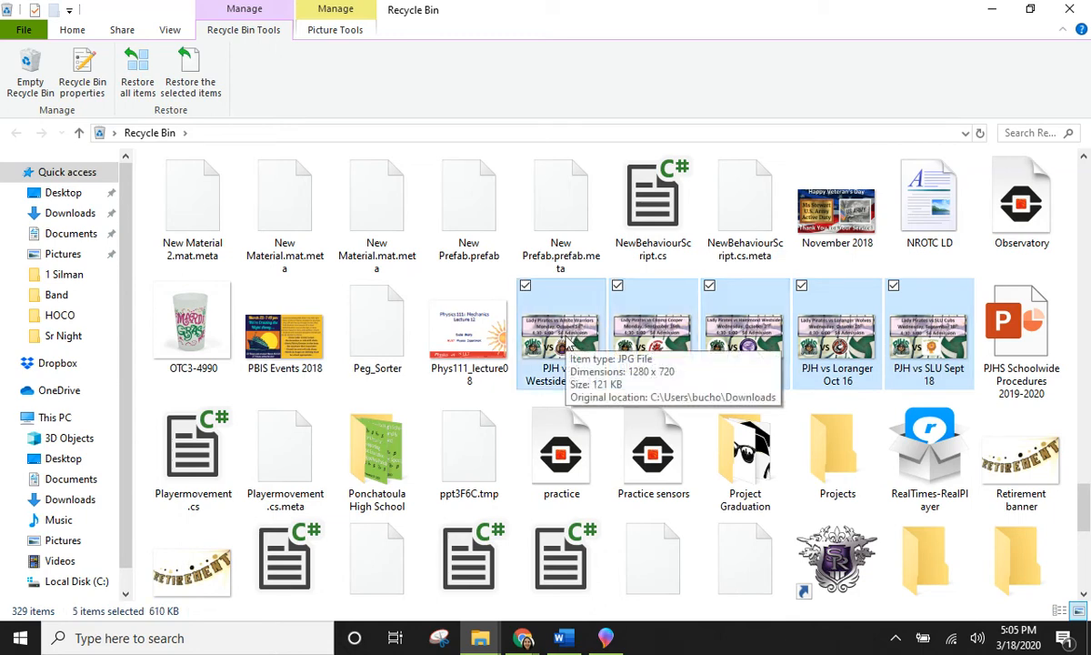
- Start restoring all items from the Recycle Bin and cancel the restore while it is in progress
{"action": "left_click", "coordinate": [138, 85]}
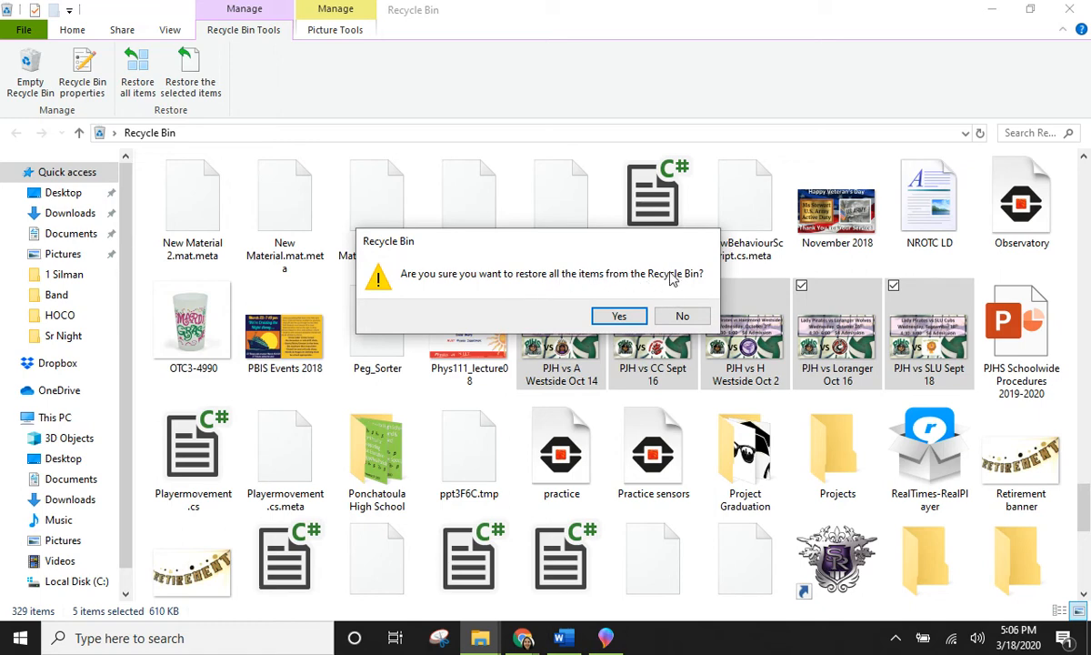
{"action": "left_click", "coordinate": [617, 316]}
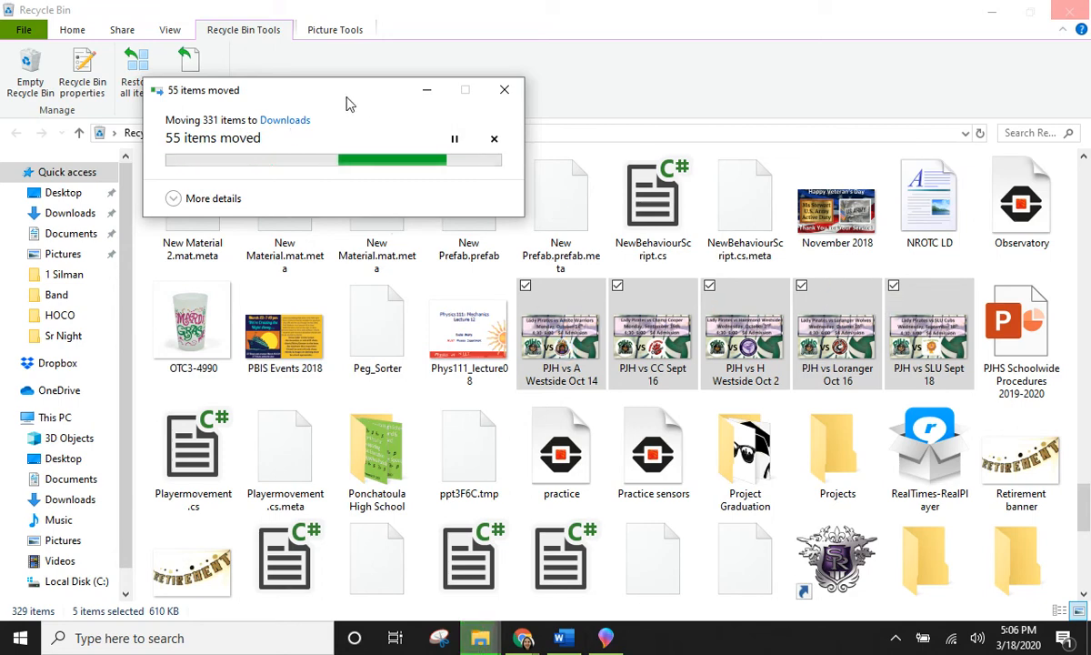
{"action": "left_click_drag", "start_coordinate": [346, 102], "coordinate": [353, 171]}
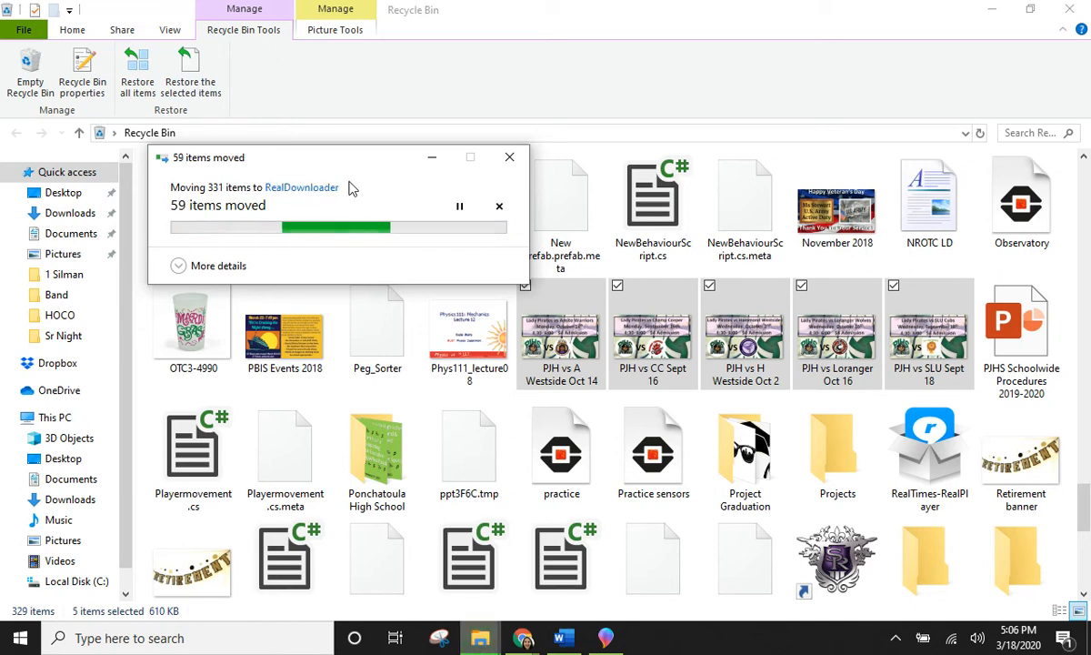
{"action": "left_click", "coordinate": [500, 207]}
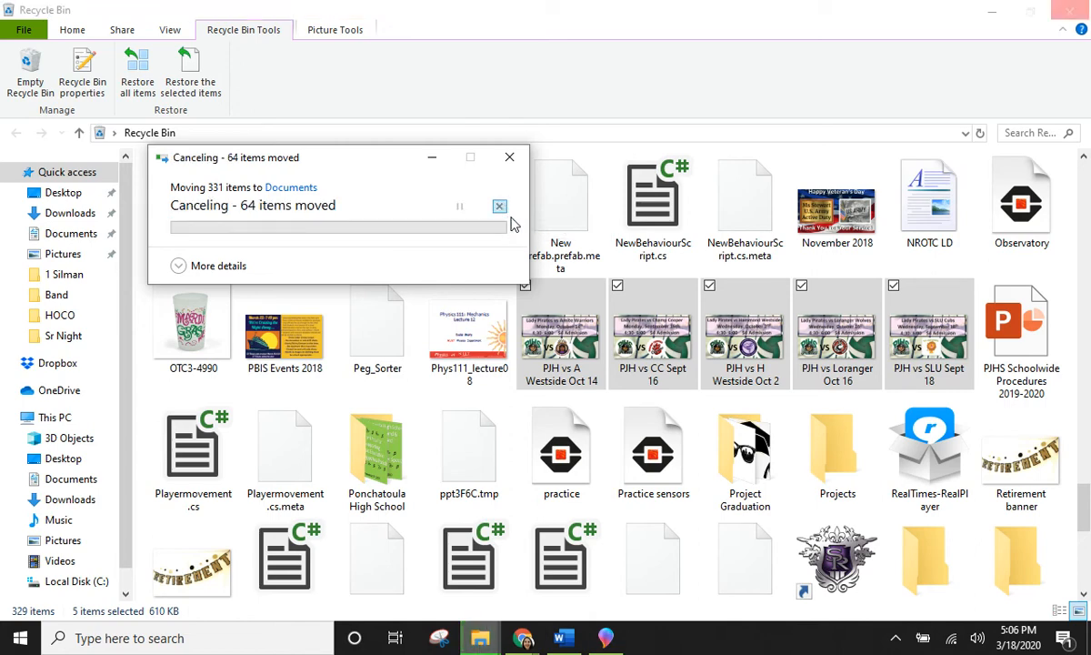
{"action": "left_click", "coordinate": [510, 159]}
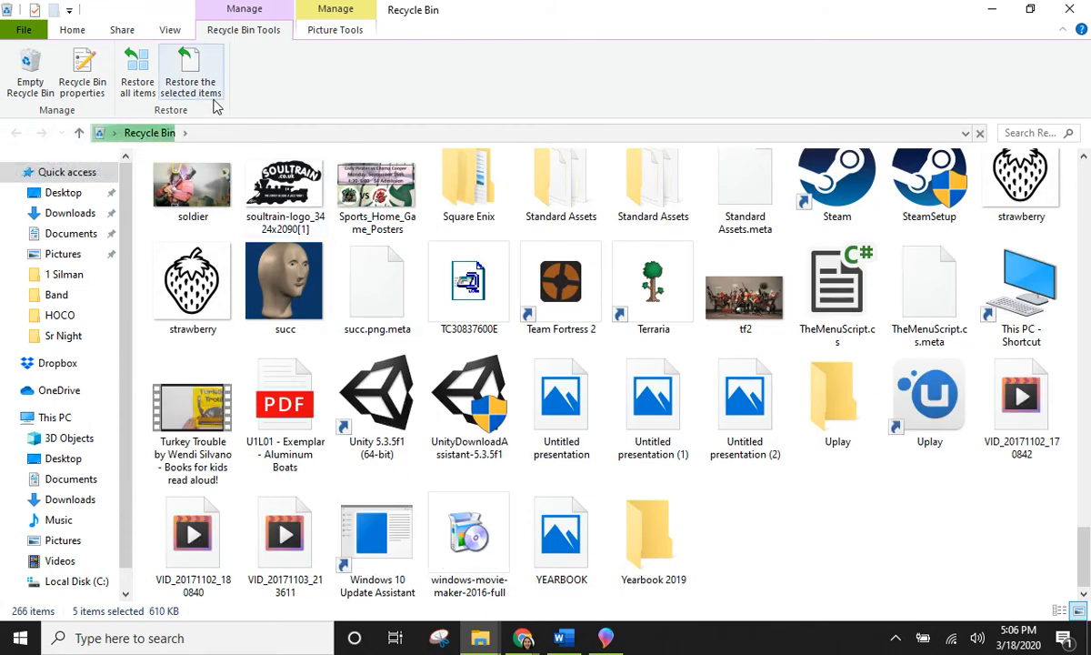
- Restore only the five selected PJH images from the Recycle Bin, and refresh the Documents folder
{"action": "scroll", "coordinate": [413, 261], "scroll_direction": "up", "scroll_amount": 4}
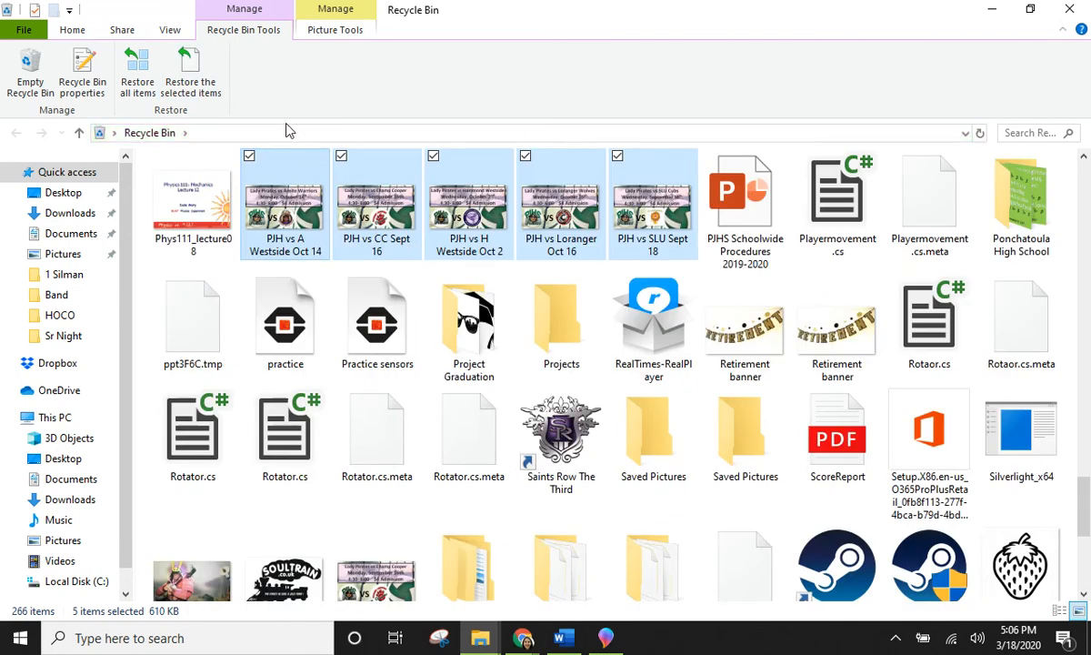
{"action": "left_click", "coordinate": [200, 84]}
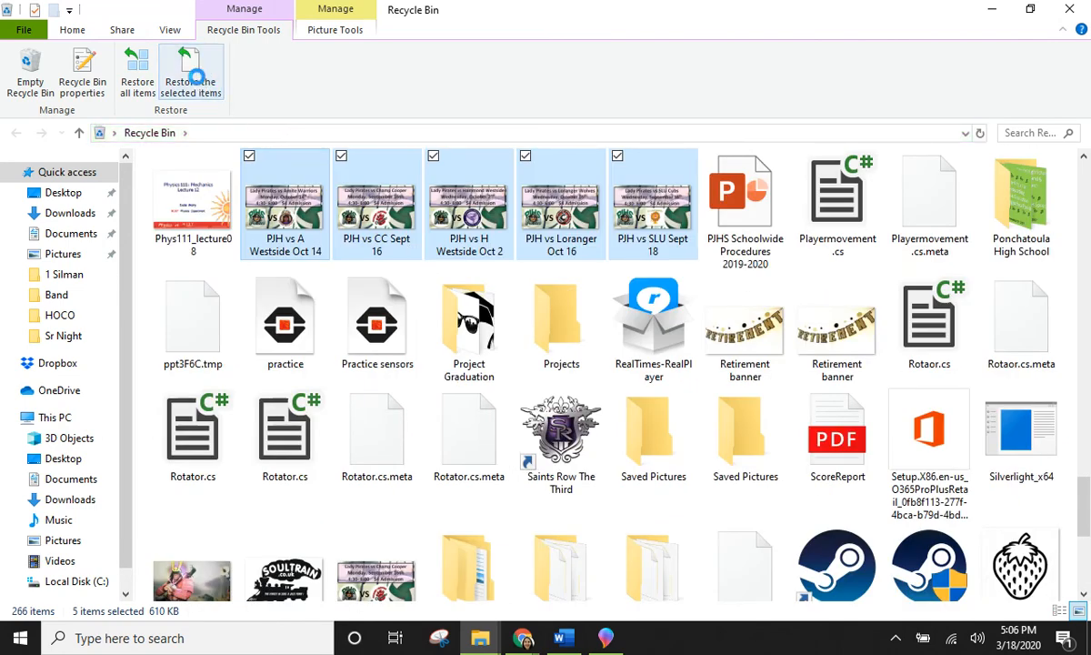
{"action": "left_click", "coordinate": [87, 234]}
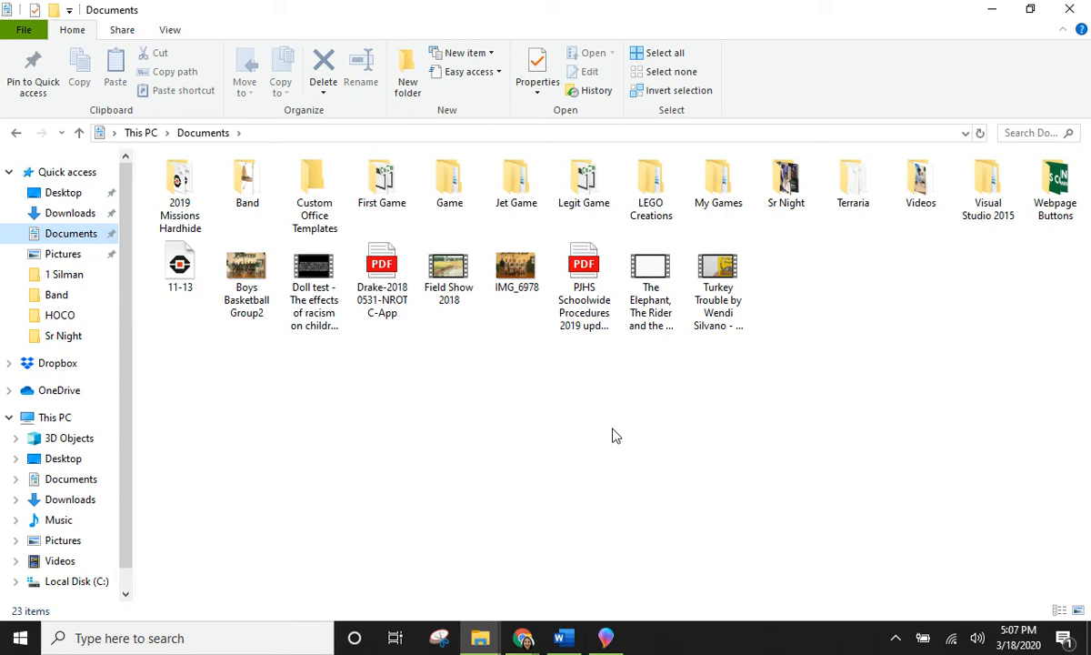
{"action": "right_click", "coordinate": [449, 436]}
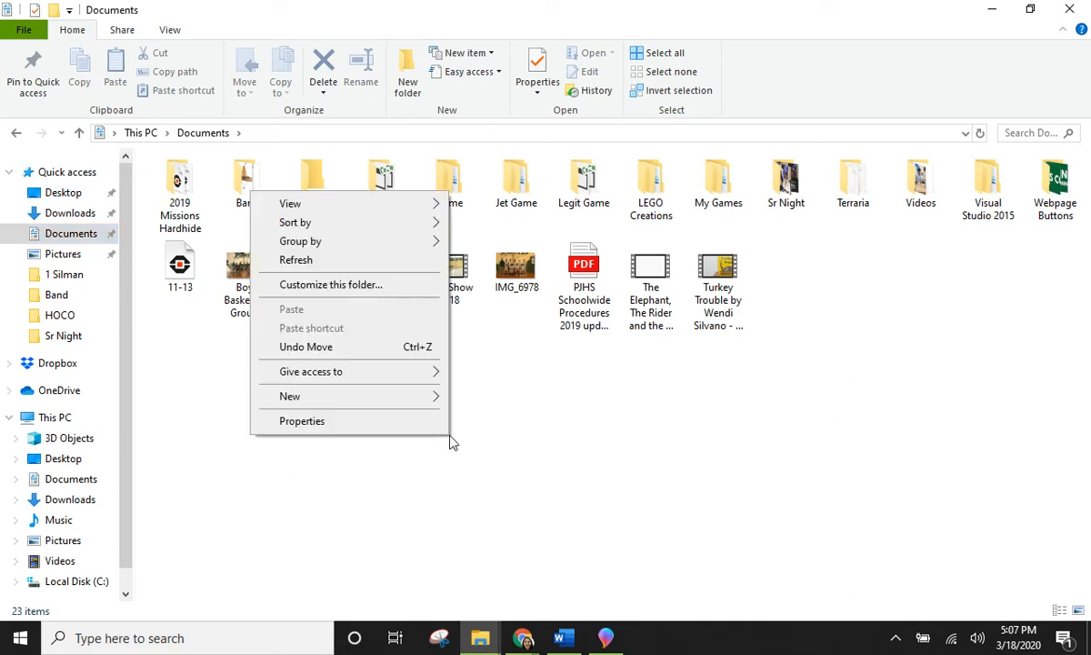
{"action": "left_click", "coordinate": [296, 259]}
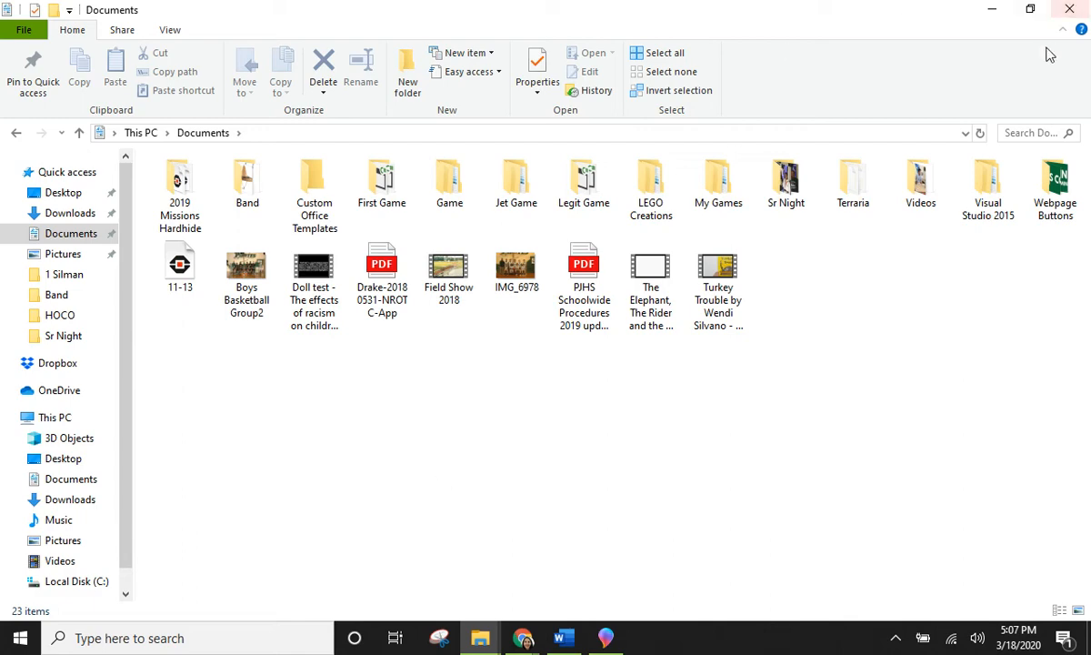
- Close the Documents and Downloads windows and expand Quick access in the remaining File Explorer window
{"action": "left_click", "coordinate": [1072, 10]}
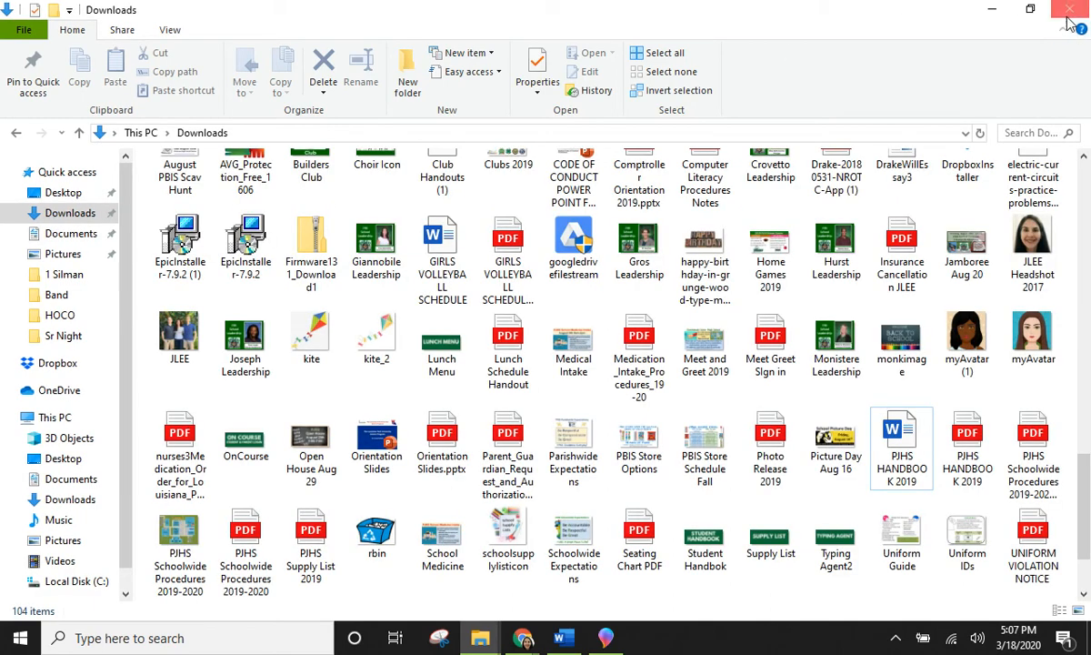
{"action": "left_click", "coordinate": [1070, 13]}
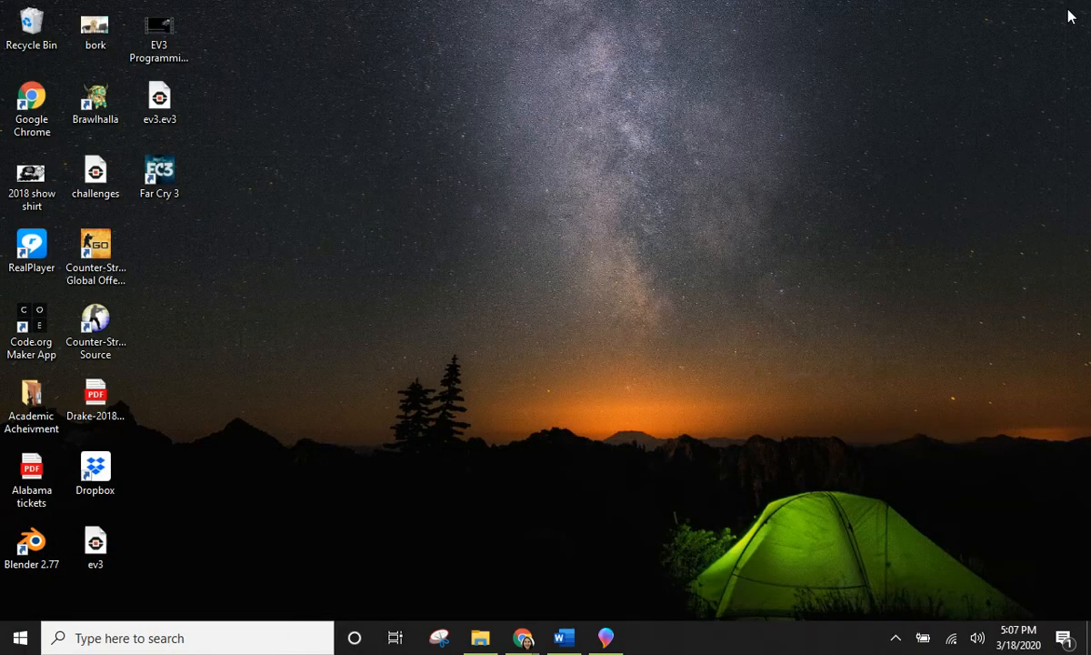
{"action": "left_click", "coordinate": [480, 637]}
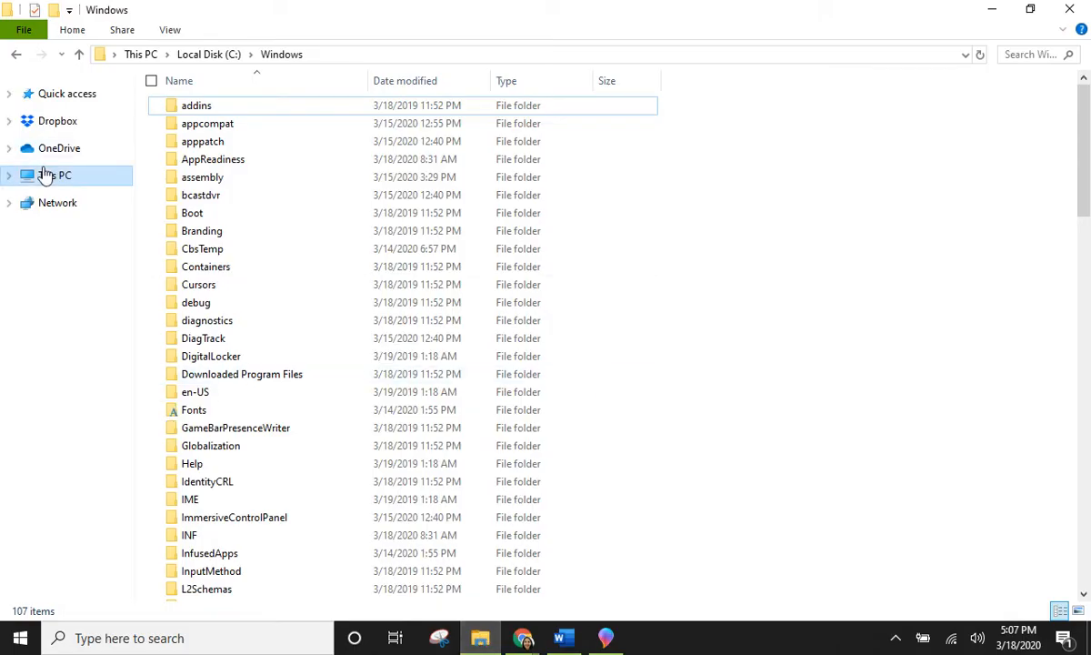
{"action": "left_click", "coordinate": [9, 95]}
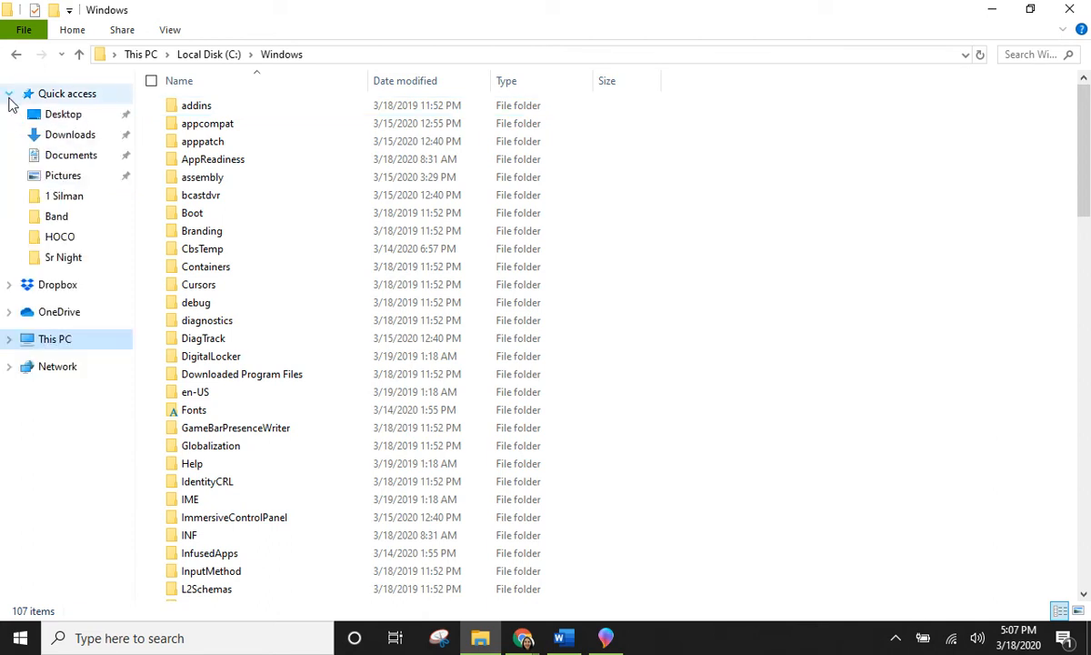
- View the Documents folder, and display the Downloads folder's files as large icons
{"action": "left_click", "coordinate": [62, 156]}
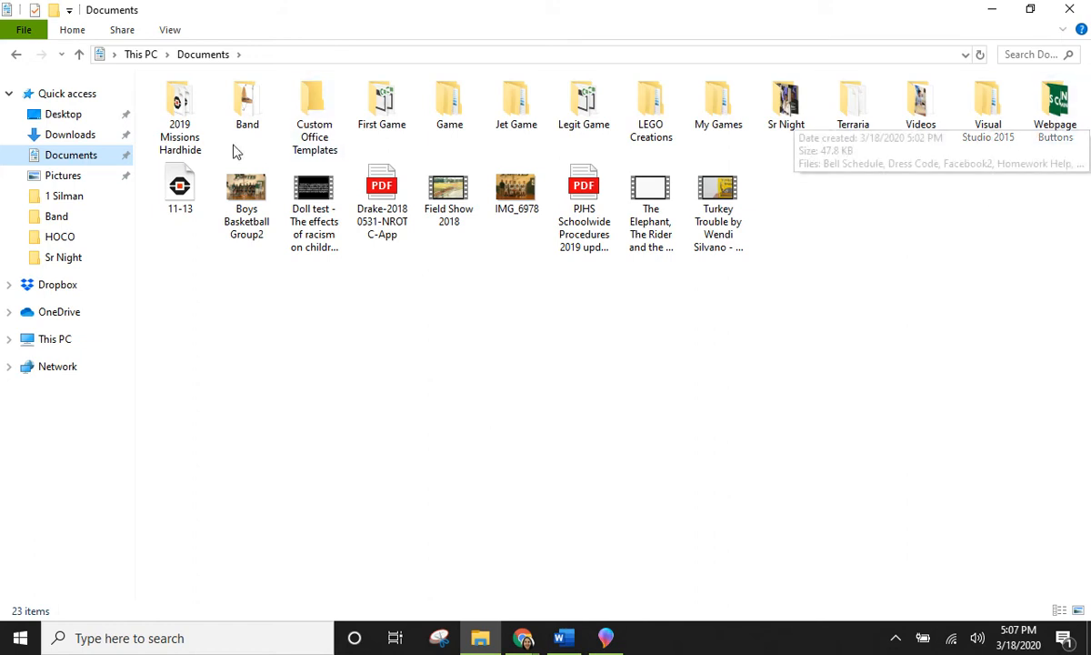
{"action": "left_click", "coordinate": [64, 135]}
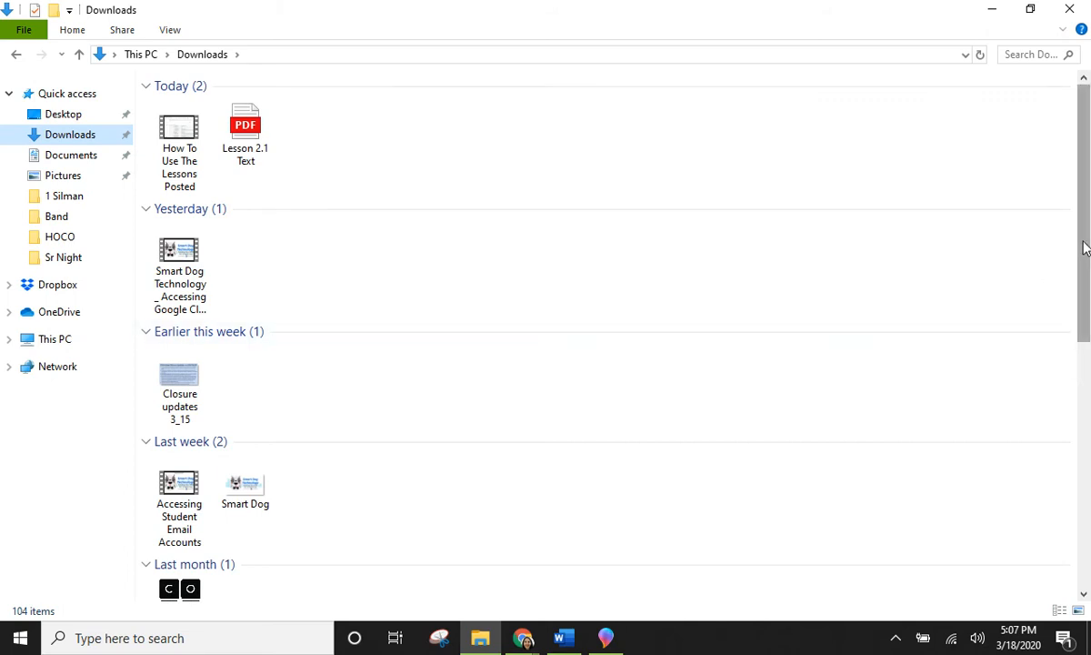
{"action": "scroll", "coordinate": [1085, 248], "scroll_direction": "down", "scroll_amount": 1}
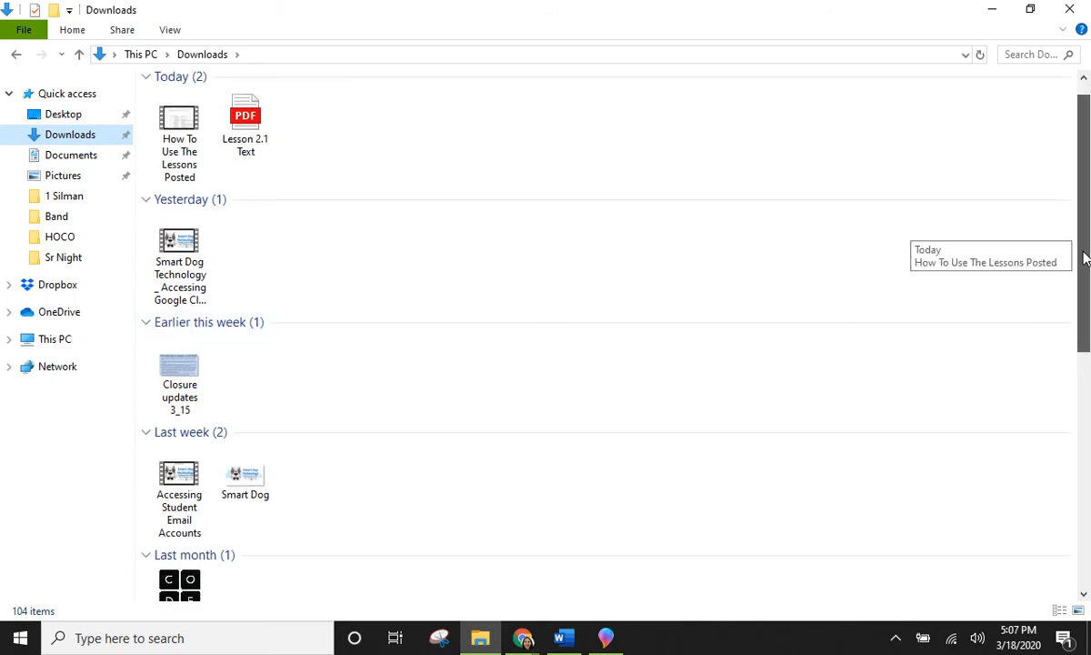
{"action": "right_click", "coordinate": [730, 371]}
{"action": "mouse_move", "coordinate": [702, 379]}
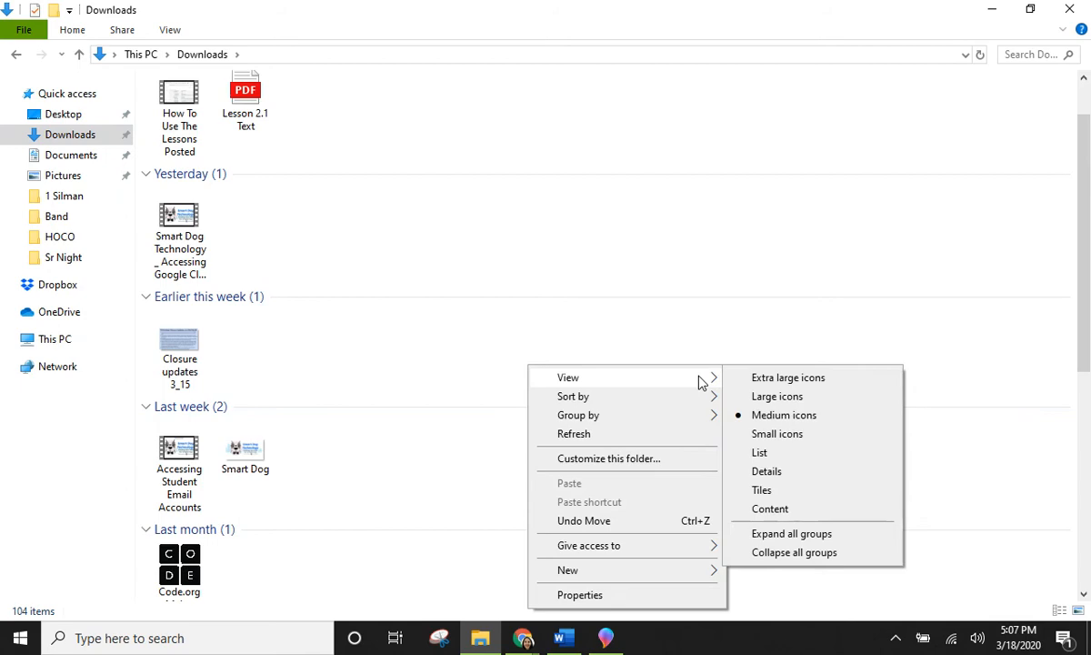
{"action": "left_click", "coordinate": [770, 397]}
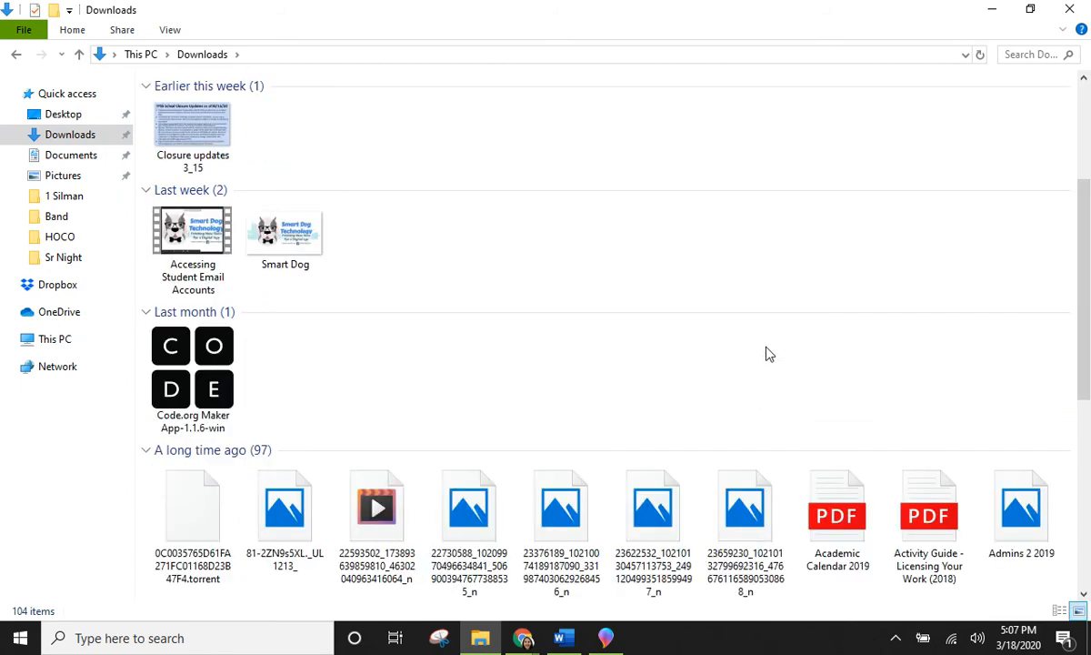
- Look through the files in the Downloads folder and select the PBIS Store Options image
{"action": "scroll", "coordinate": [768, 353], "scroll_direction": "down", "scroll_amount": 5}
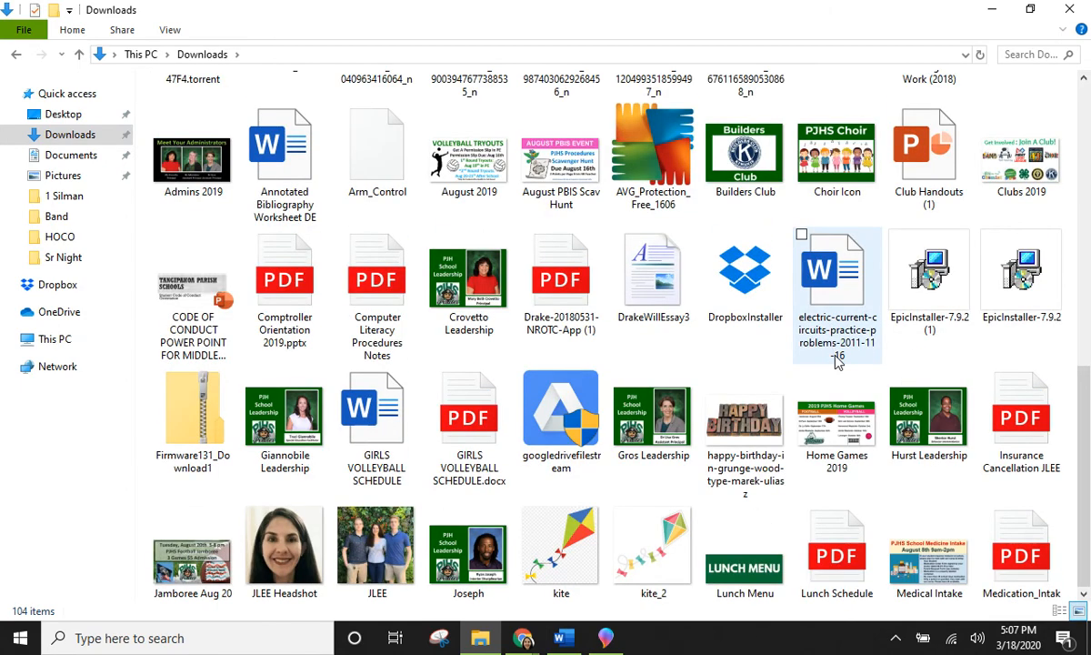
{"action": "scroll", "coordinate": [836, 360], "scroll_direction": "down", "scroll_amount": 2}
{"action": "scroll", "coordinate": [836, 360], "scroll_direction": "down", "scroll_amount": 4}
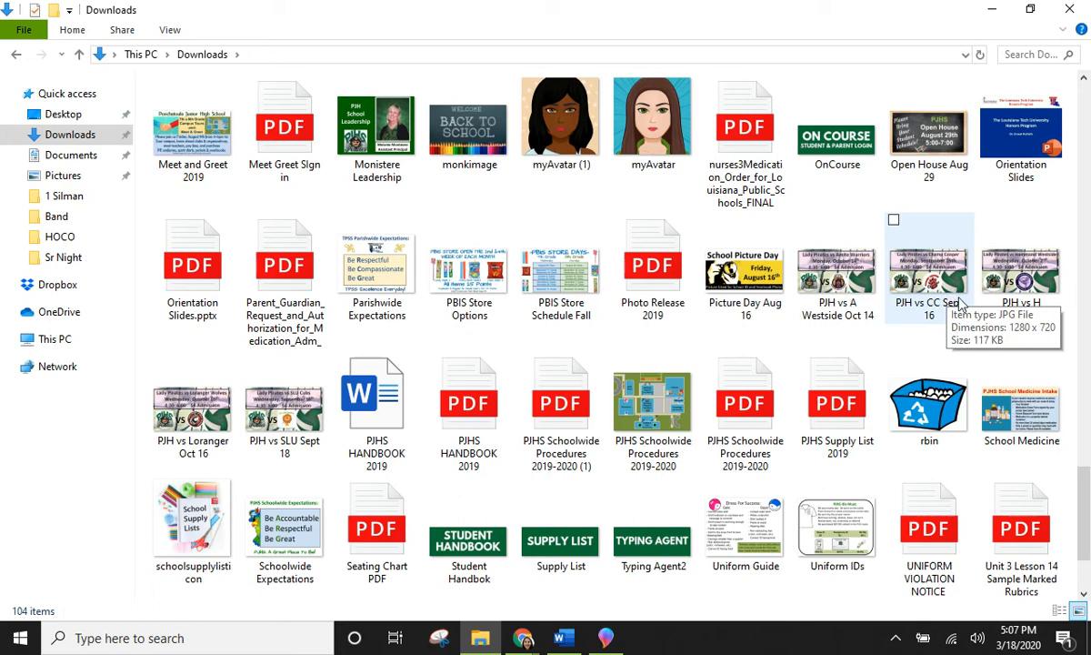
{"action": "left_click", "coordinate": [434, 221]}
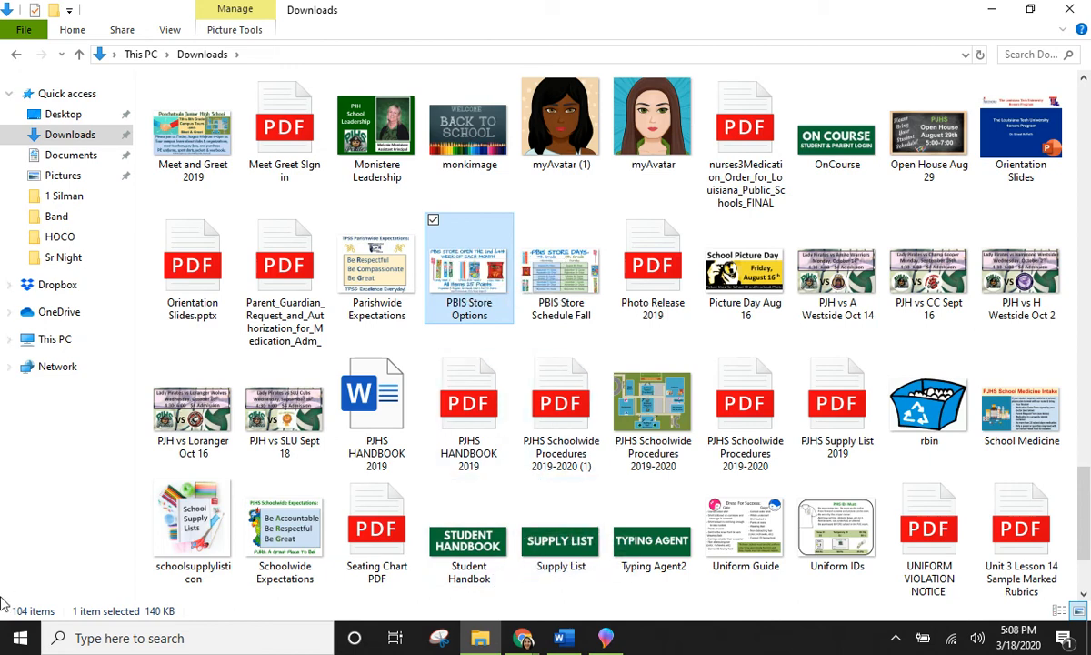
- Search Windows for "recyc" and open the Recycle Bin
{"action": "left_click", "coordinate": [95, 639]}
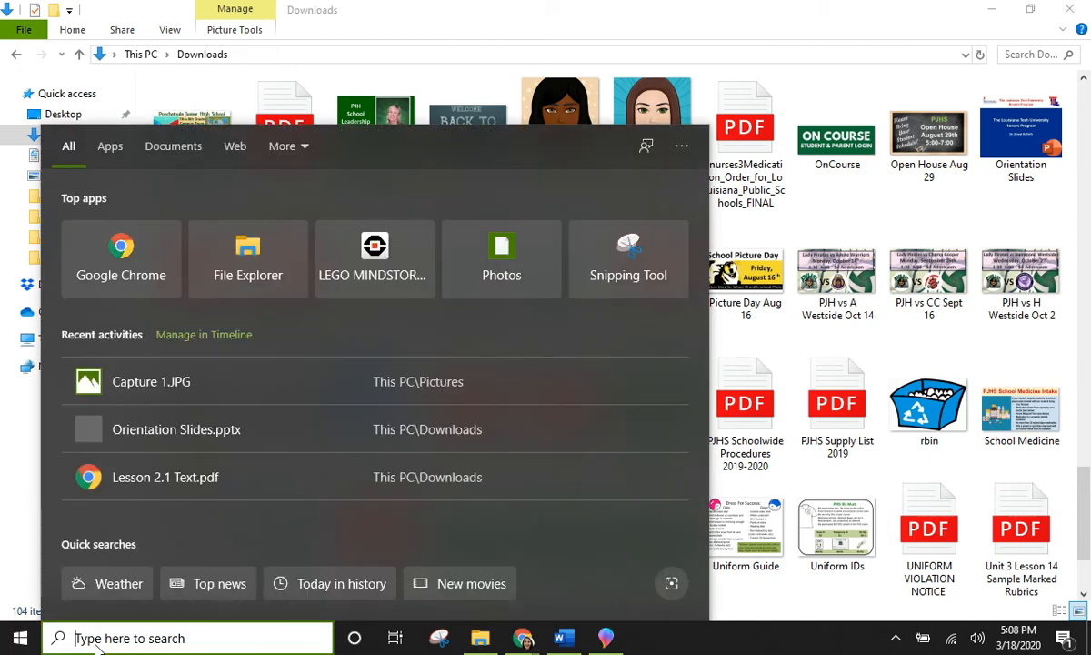
{"action": "type", "text": "recyc"}
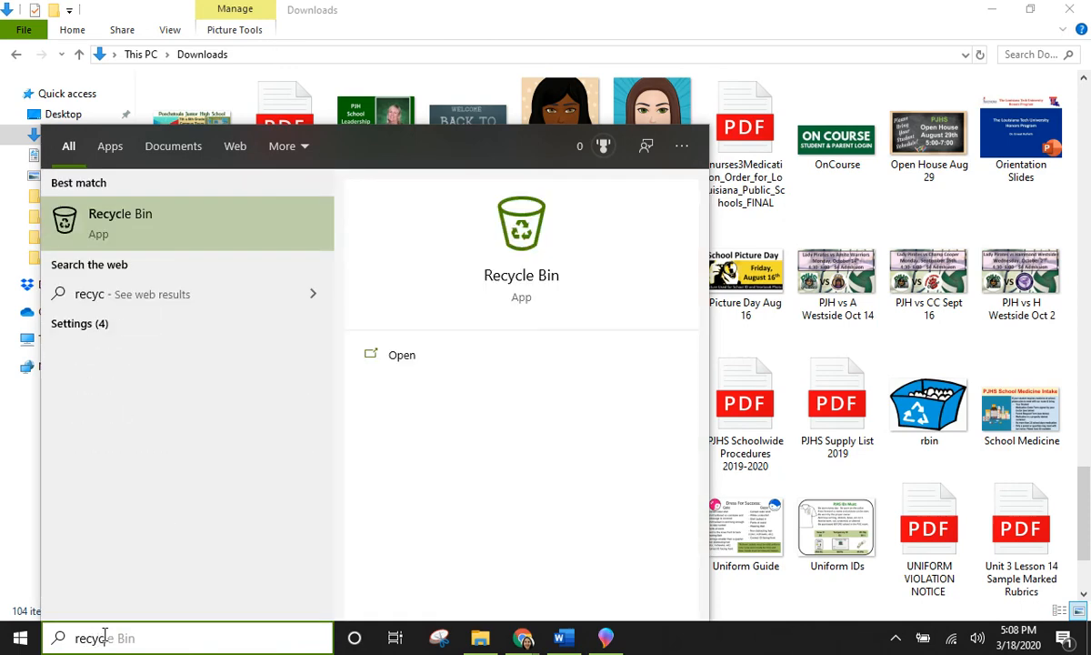
{"action": "left_click", "coordinate": [163, 227]}
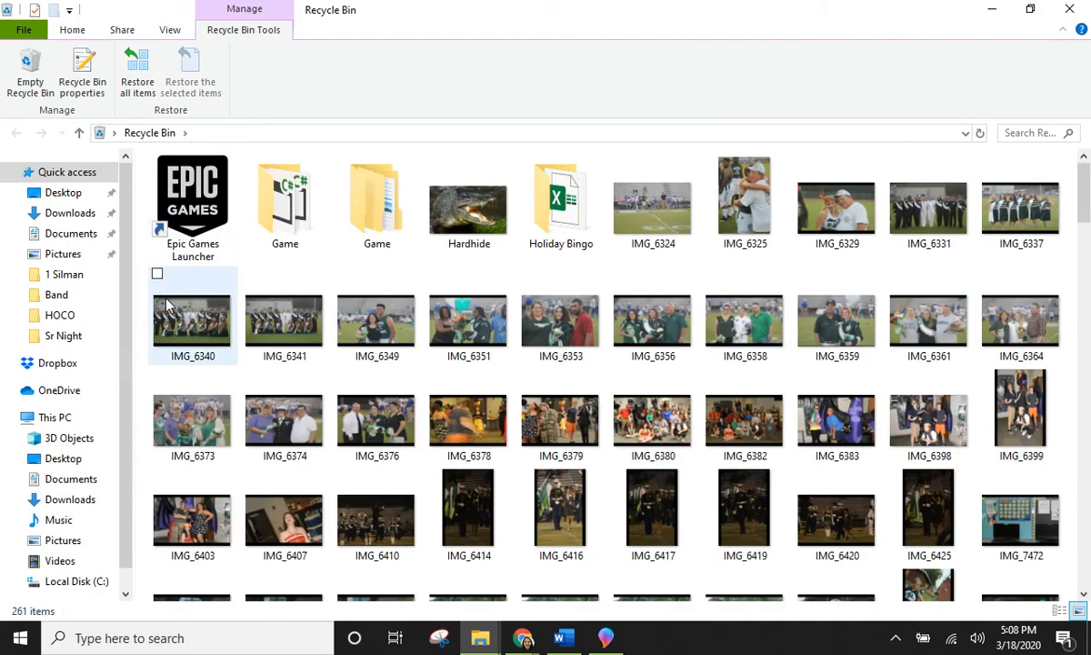
- Look through the deleted files and folders across the whole Recycle Bin
{"action": "scroll", "coordinate": [464, 385], "scroll_direction": "down", "scroll_amount": 3}
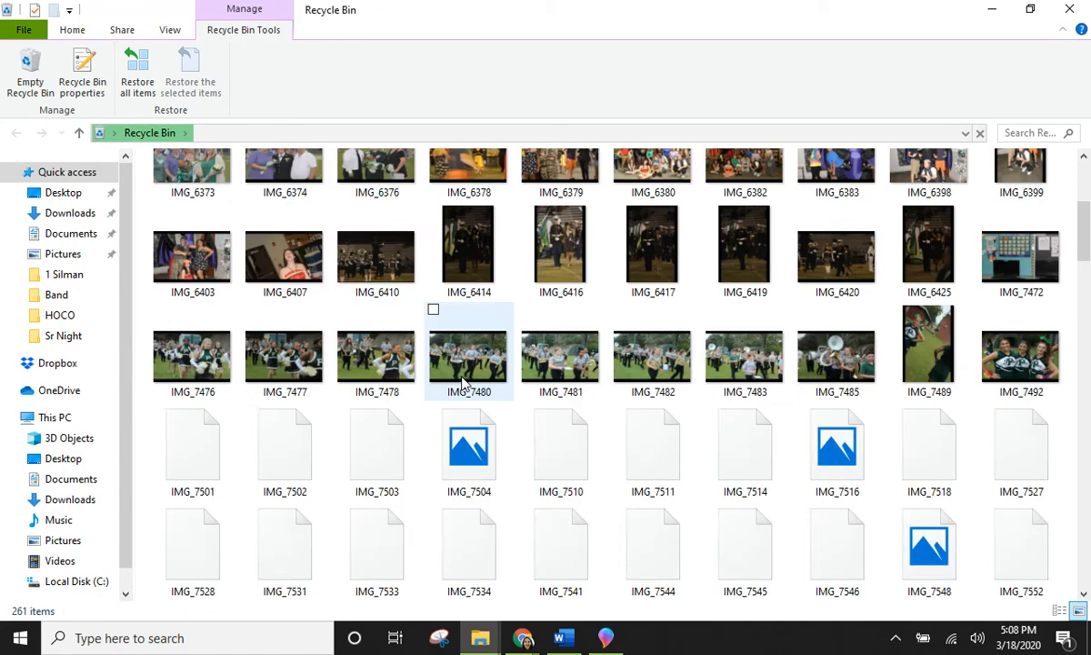
{"action": "scroll", "coordinate": [463, 384], "scroll_direction": "down", "scroll_amount": 6}
{"action": "scroll", "coordinate": [463, 365], "scroll_direction": "up", "scroll_amount": 10}
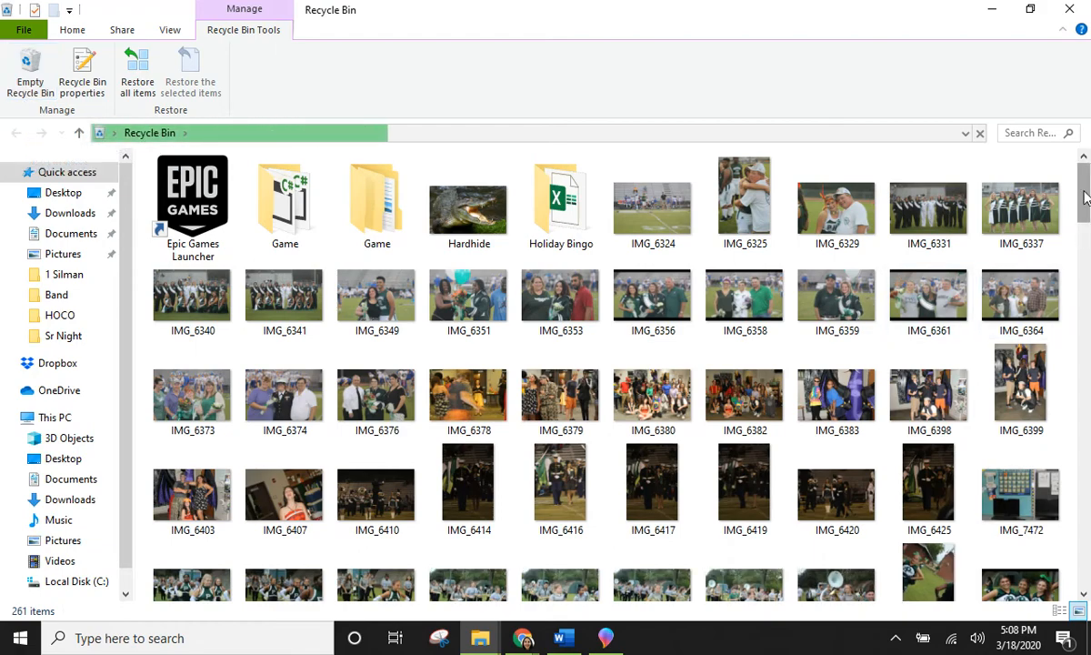
{"action": "left_click_drag", "start_coordinate": [1083, 198], "coordinate": [1084, 564]}
{"action": "left_click", "coordinate": [1084, 490]}
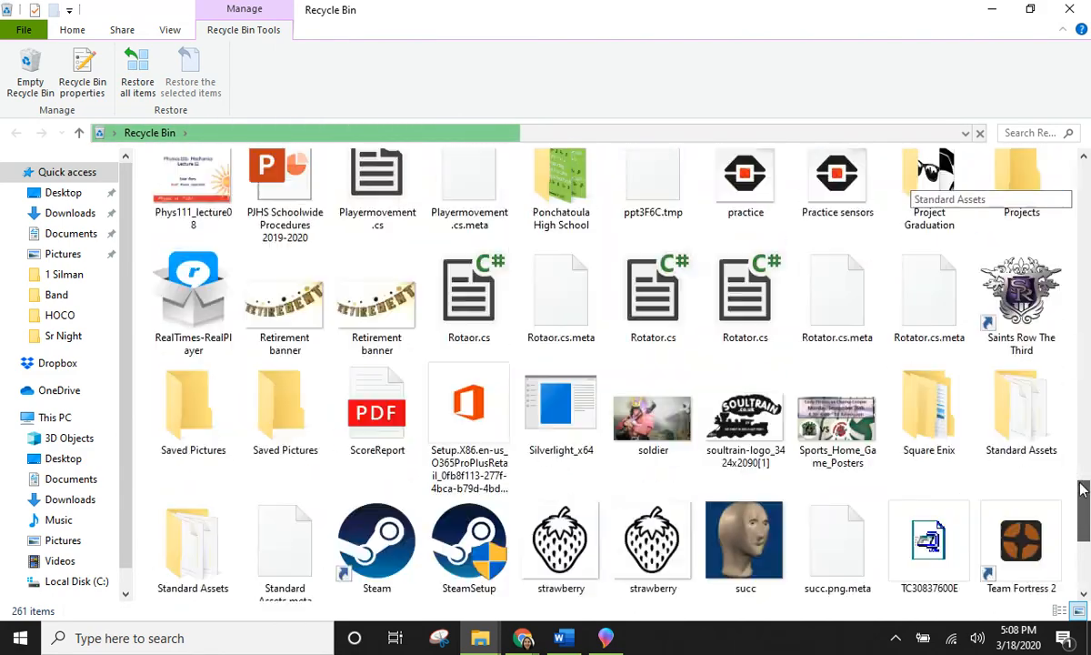
{"action": "left_click_drag", "start_coordinate": [1082, 489], "coordinate": [1082, 190]}
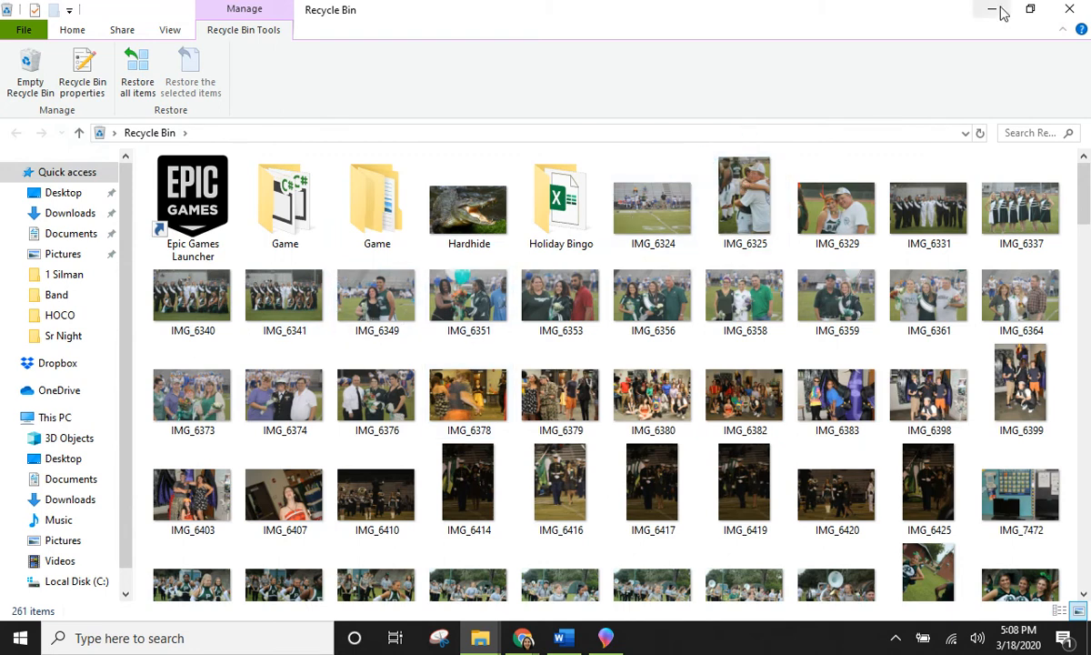
- Close the Recycle Bin and Downloads windows, and leave the desktop clear with Word minimized
{"action": "left_click", "coordinate": [1071, 10]}
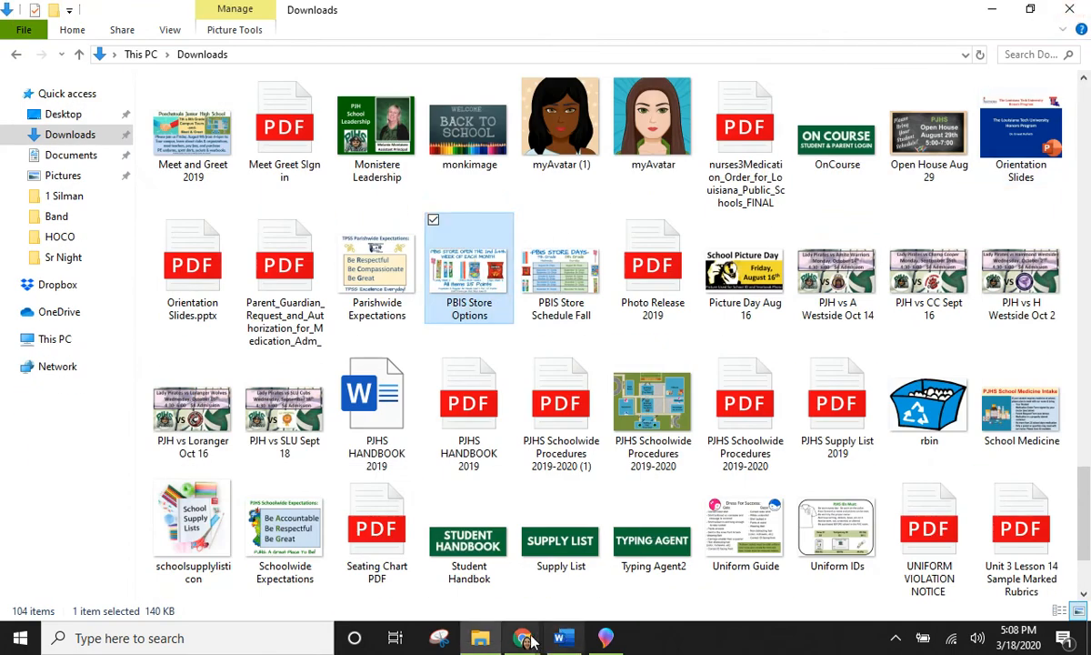
{"action": "left_click", "coordinate": [1071, 10]}
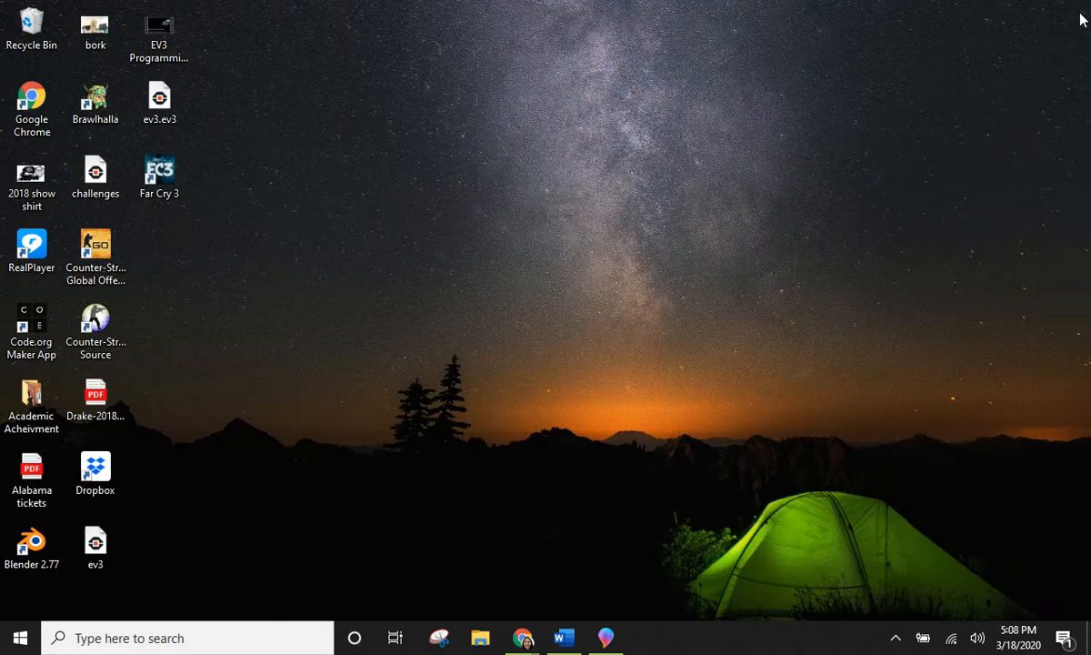
{"action": "left_click", "coordinate": [563, 638]}
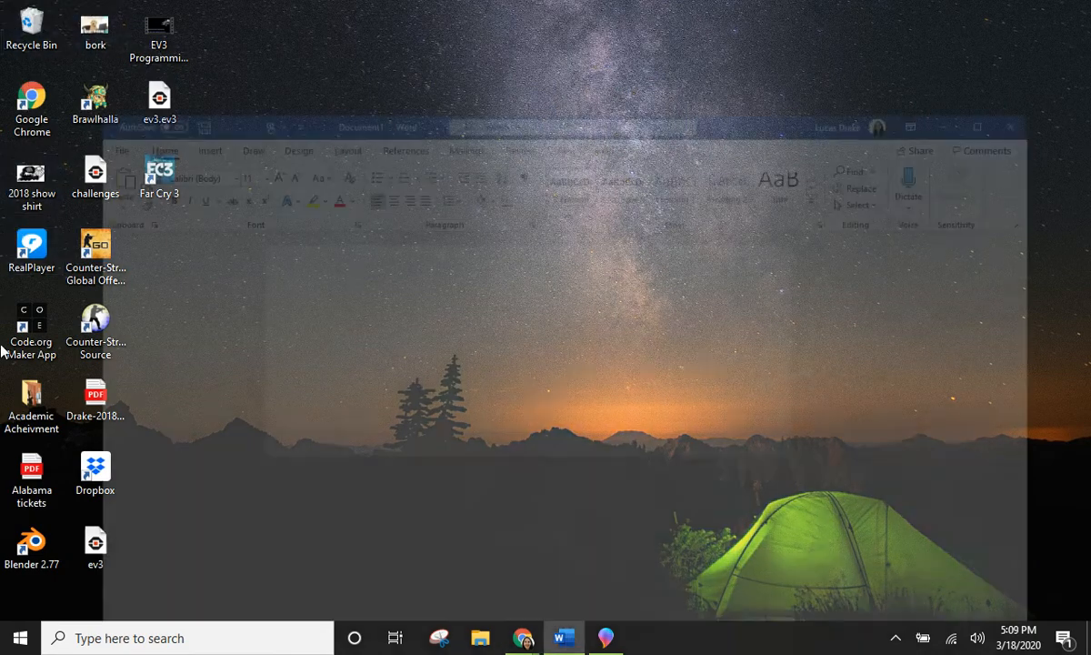
{"action": "left_click", "coordinate": [993, 14]}
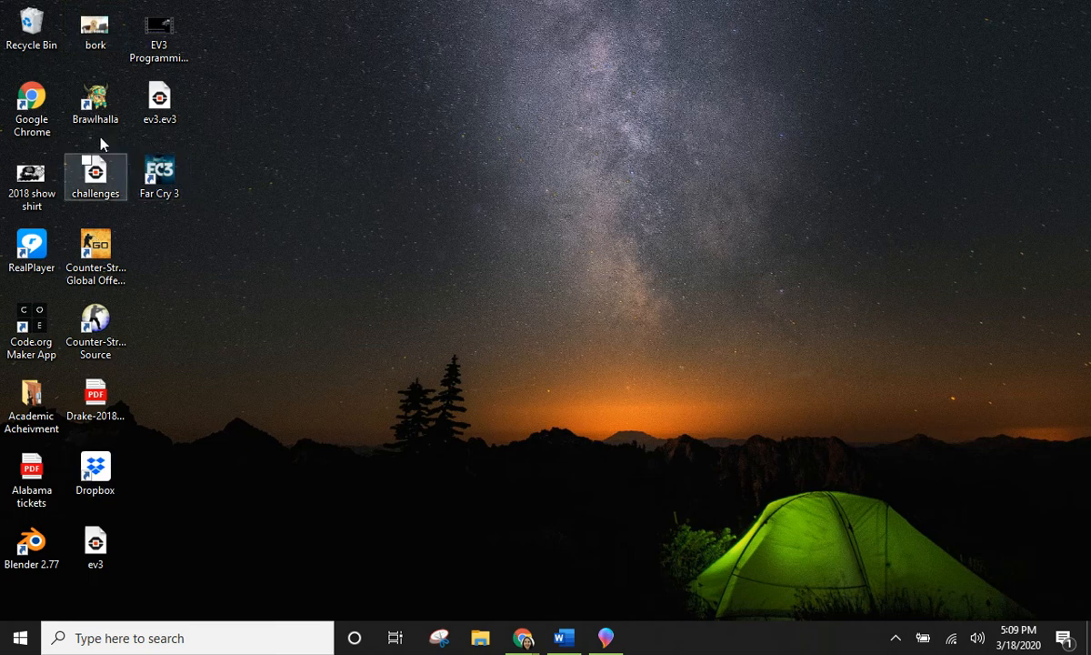
- Delete all desktop items except Recycle Bin, Google Chrome, RealPlayer and Code.org Maker App
{"action": "left_click", "coordinate": [95, 553]}
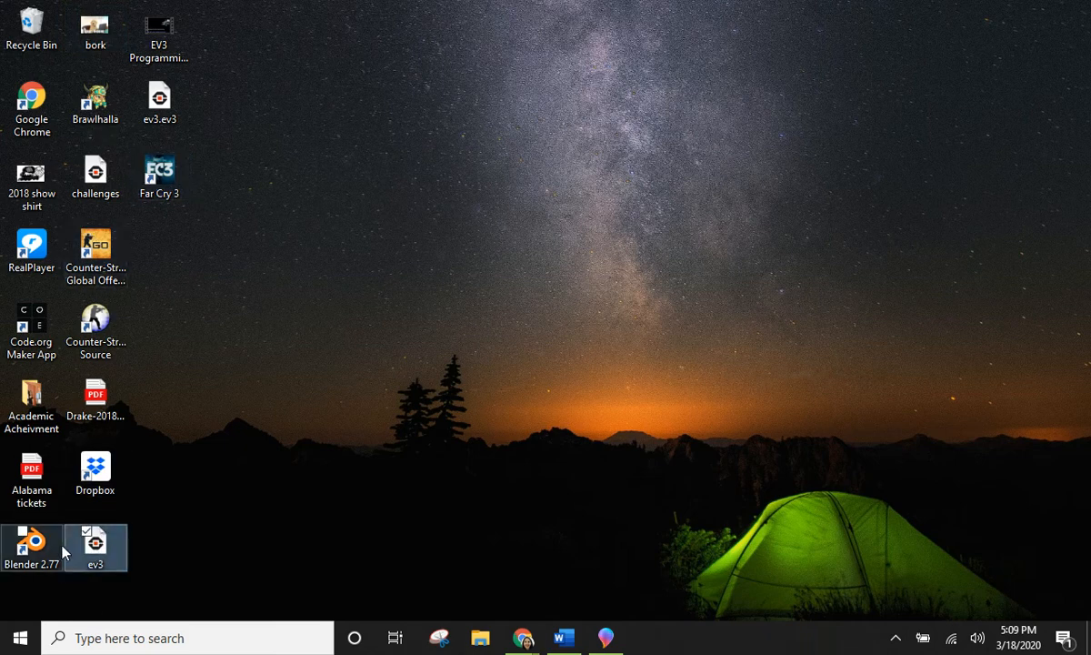
{"action": "left_click", "coordinate": [45, 546], "text": "ctrl"}
{"action": "left_click", "coordinate": [93, 486], "text": "ctrl"}
{"action": "left_click", "coordinate": [33, 482], "text": "ctrl"}
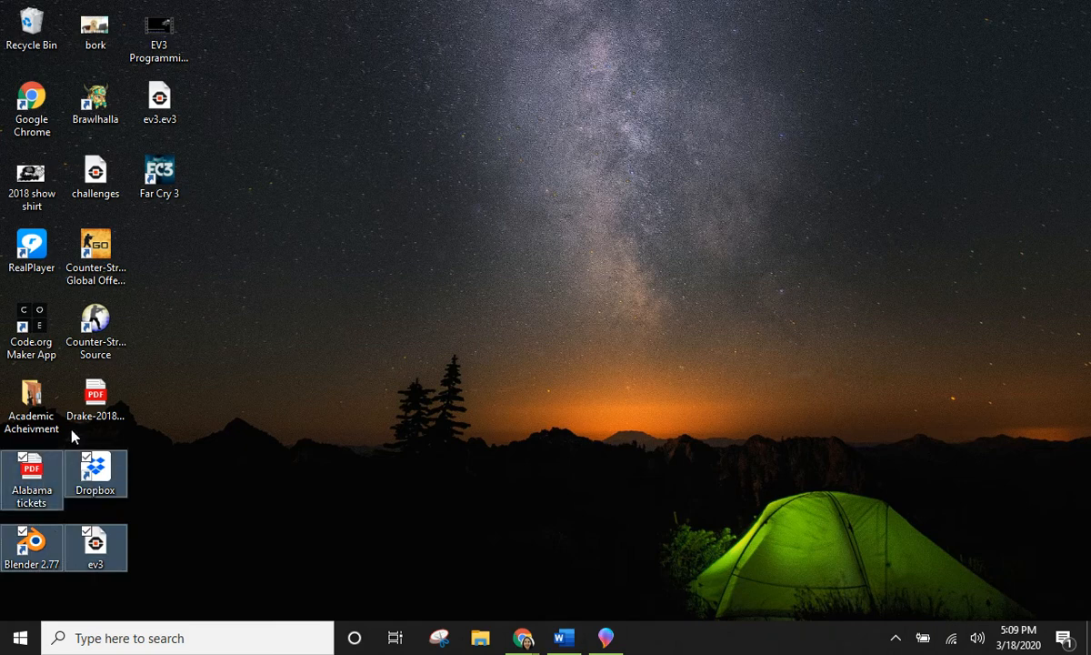
{"action": "left_click", "coordinate": [94, 411], "text": "ctrl"}
{"action": "left_click", "coordinate": [32, 400], "text": "ctrl"}
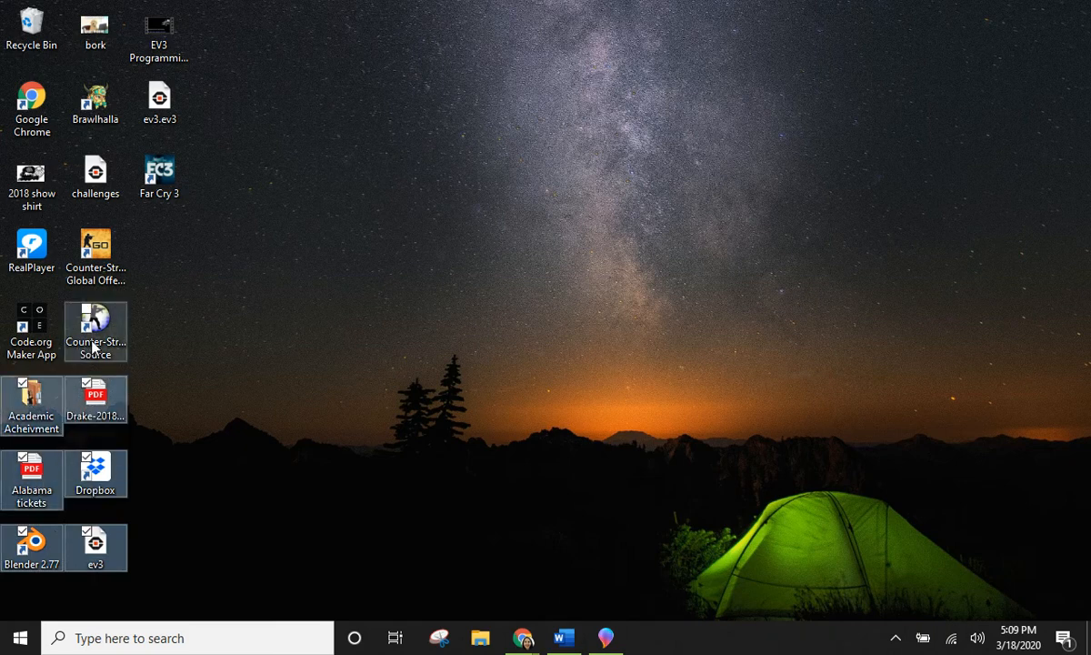
{"action": "left_click", "coordinate": [94, 344], "text": "ctrl"}
{"action": "left_click", "coordinate": [96, 258], "text": "ctrl"}
{"action": "left_click", "coordinate": [95, 182], "text": "ctrl"}
{"action": "left_click", "coordinate": [156, 187], "text": "ctrl"}
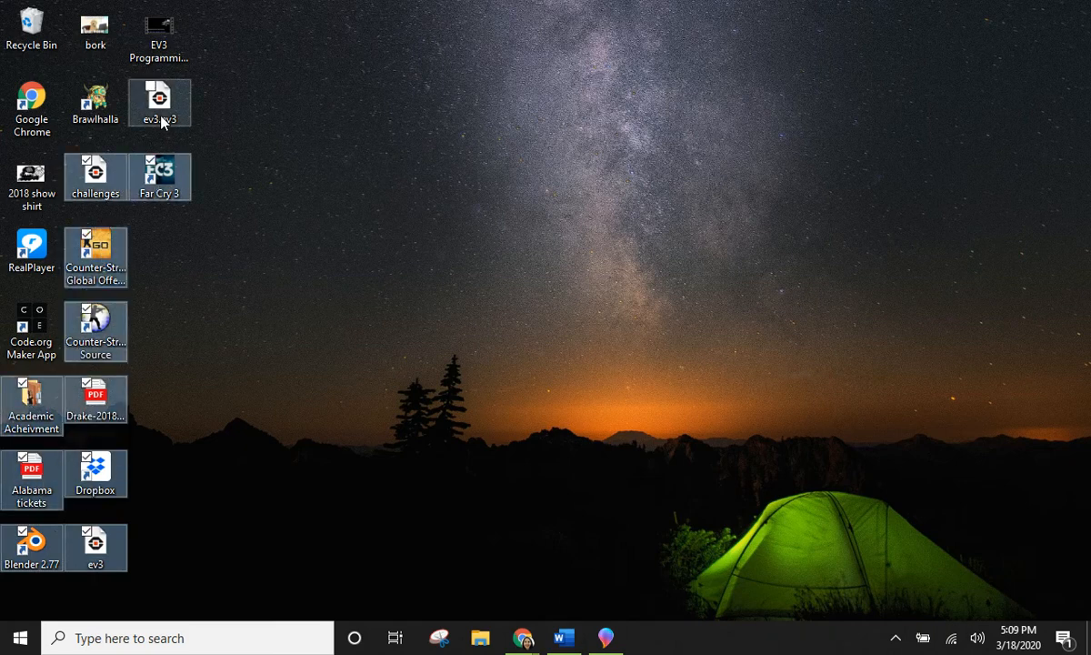
{"action": "left_click", "coordinate": [160, 116], "text": "ctrl"}
{"action": "left_click", "coordinate": [97, 102], "text": "ctrl"}
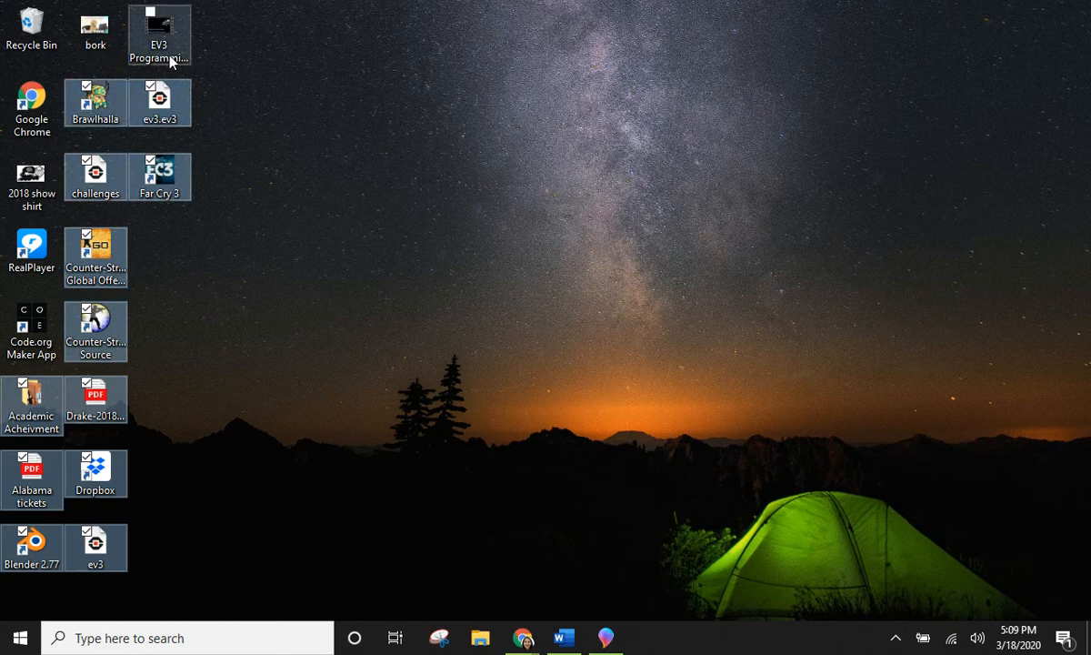
{"action": "left_click", "coordinate": [164, 41], "text": "ctrl"}
{"action": "left_click", "coordinate": [96, 32], "text": "ctrl"}
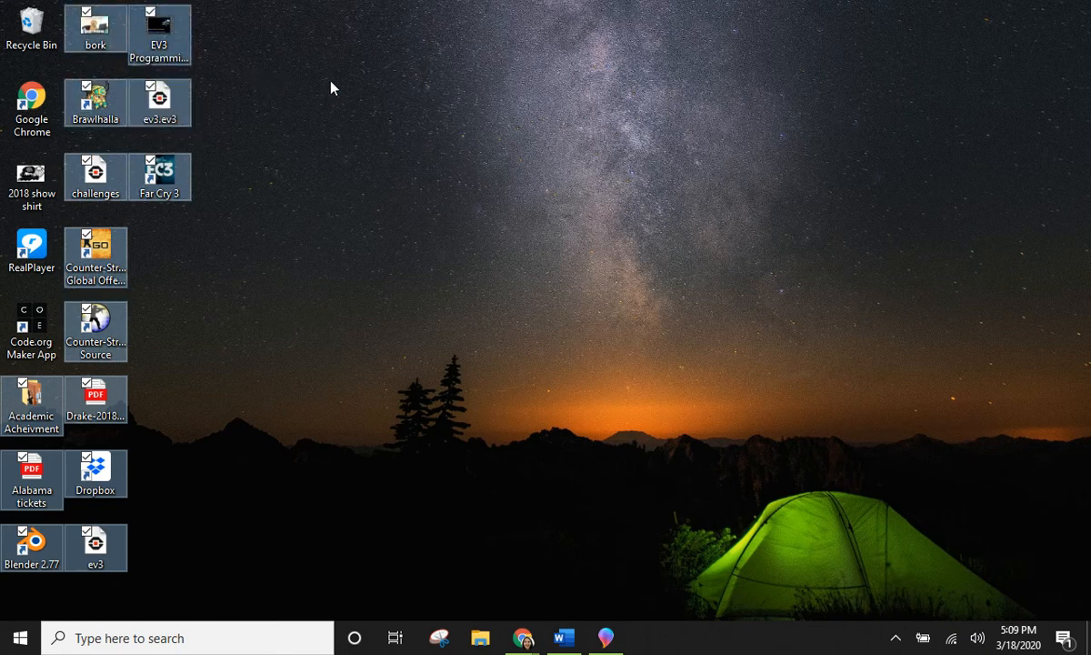
{"action": "key", "text": "Delete"}
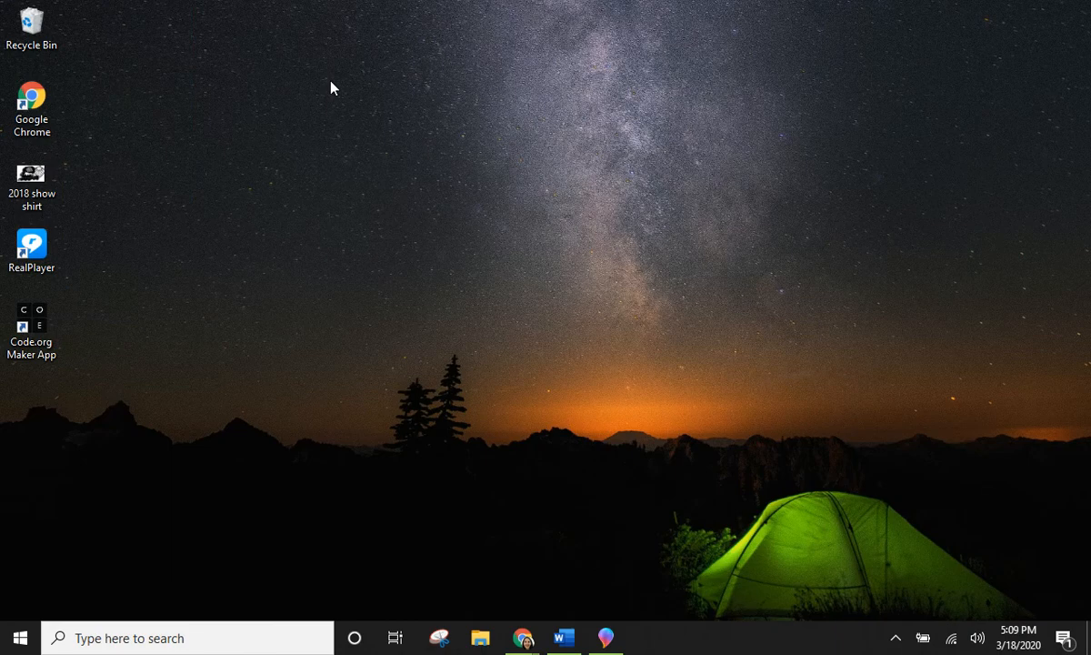
{"action": "left_click", "coordinate": [25, 178]}
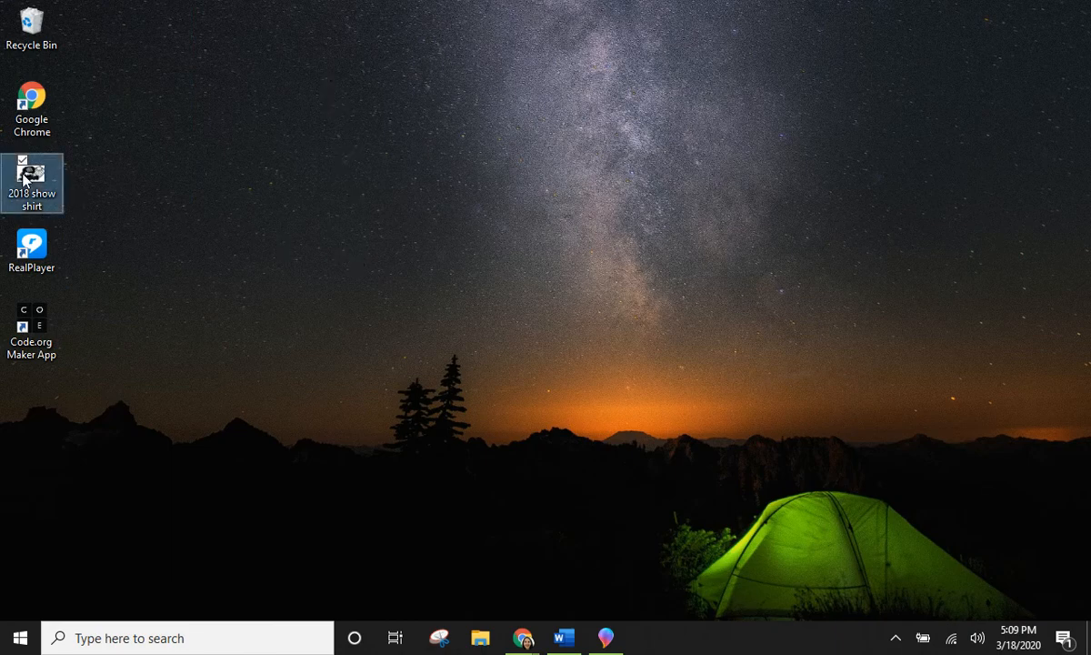
{"action": "key", "text": "Delete"}
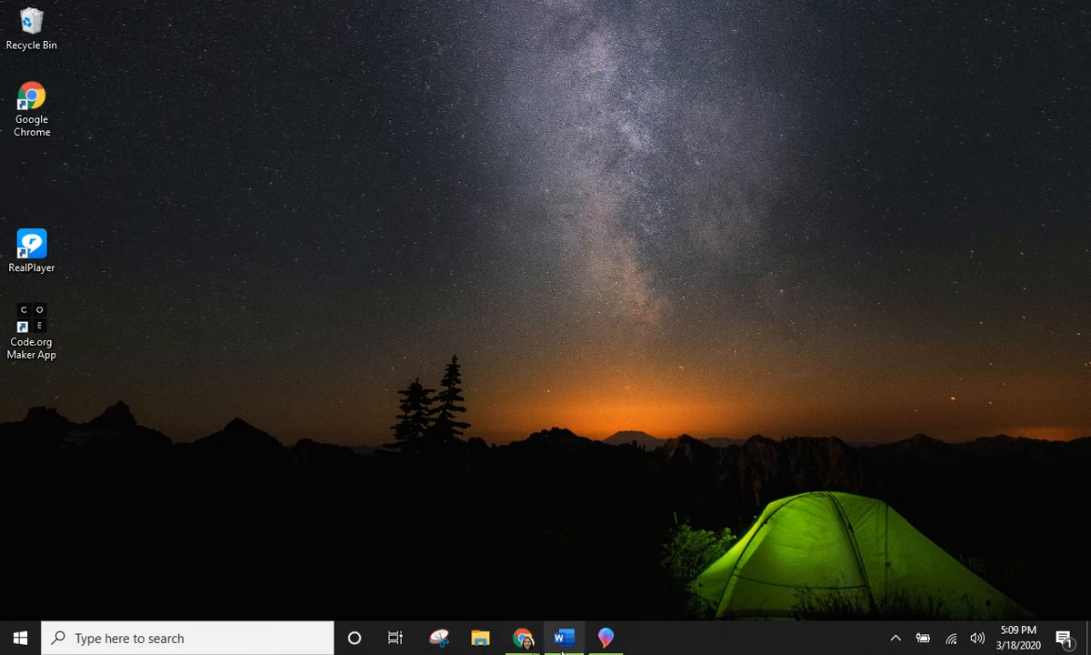
- Switch to Word and enter "sample" in the blank document
{"action": "left_click", "coordinate": [564, 639]}
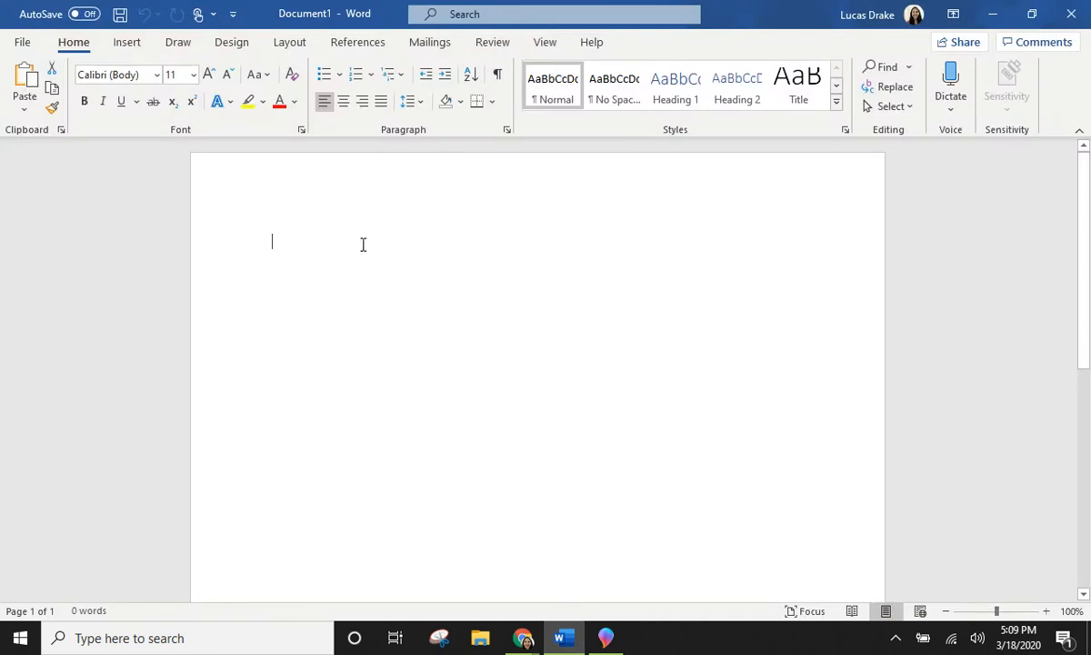
{"action": "type", "text": "sample"}
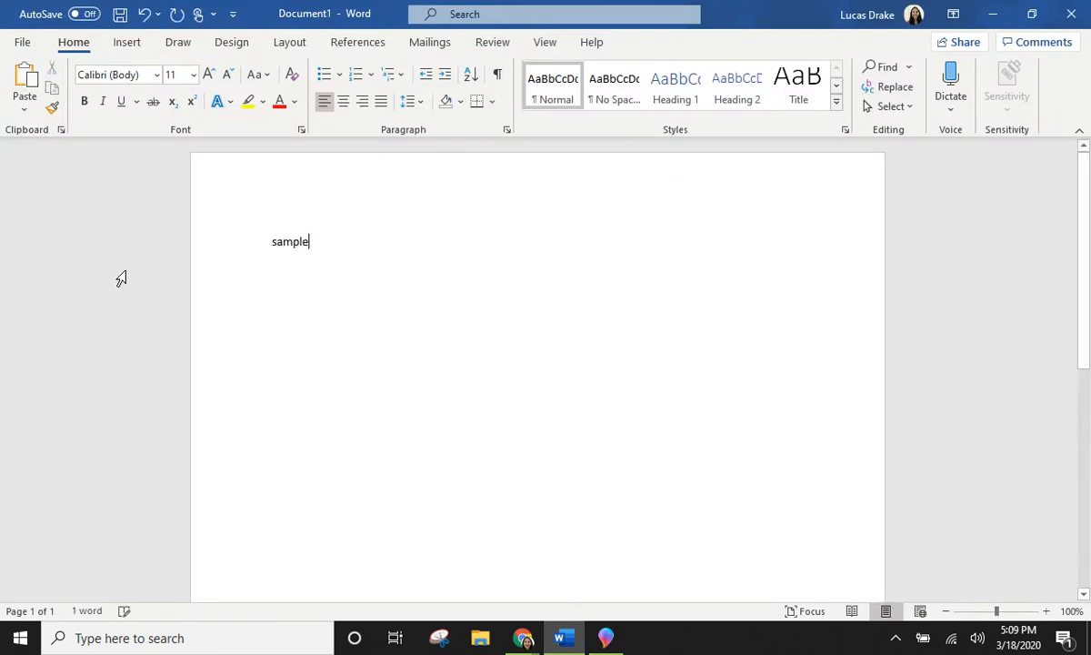
- Start saving the document under a browsed location, and enlarge the Save As dialog to show the full Documents folder list
{"action": "left_click", "coordinate": [22, 42]}
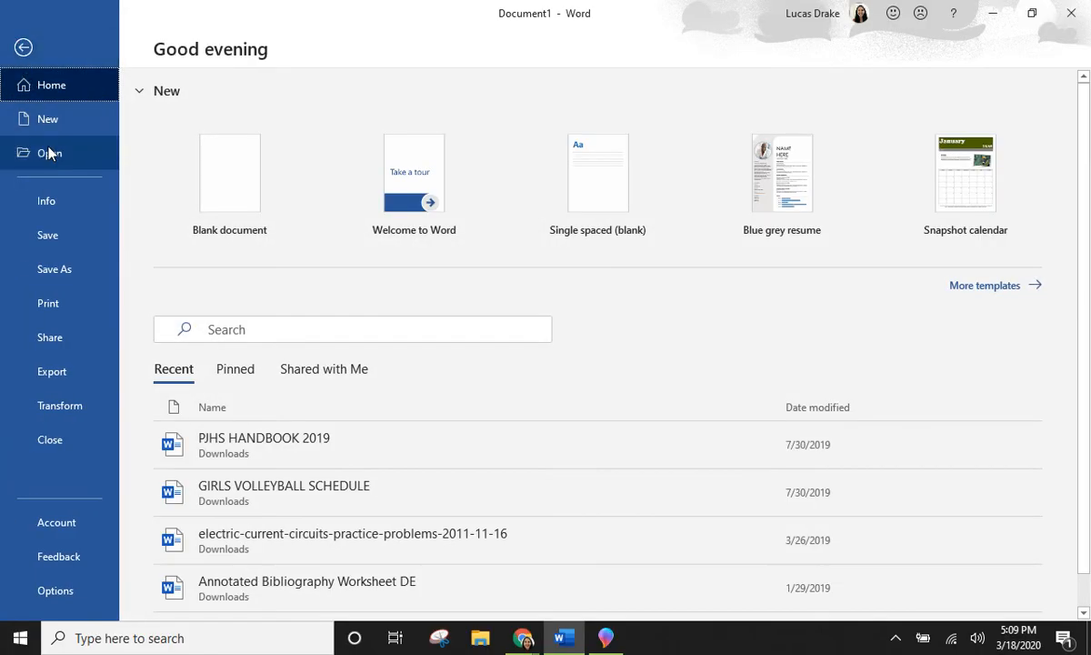
{"action": "left_click", "coordinate": [54, 271]}
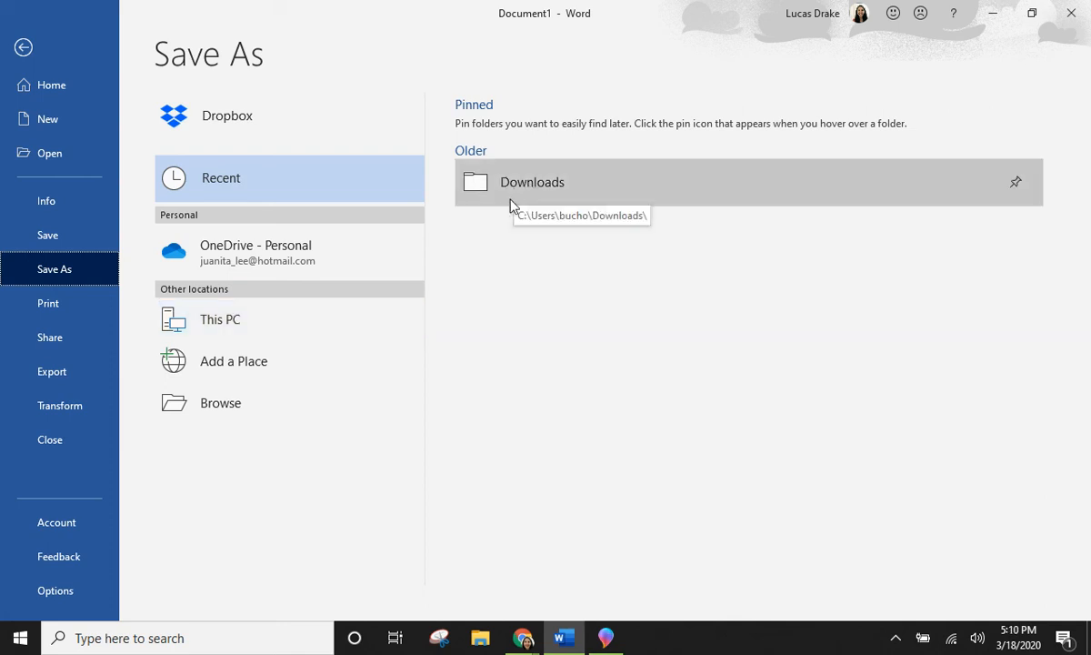
{"action": "left_click", "coordinate": [221, 411]}
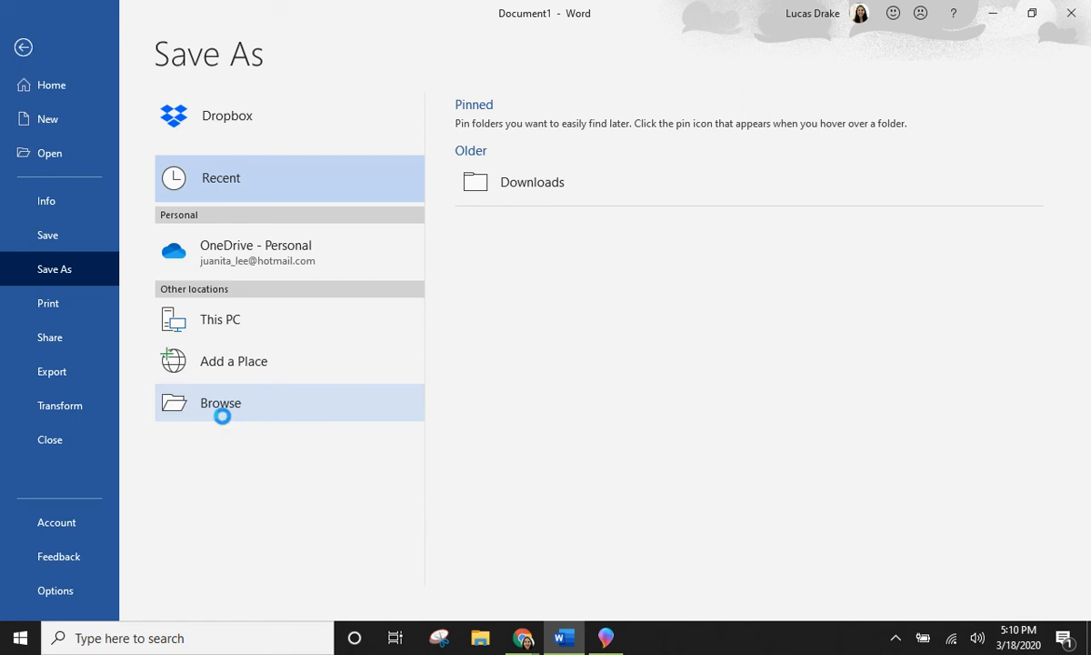
{"action": "left_click", "coordinate": [226, 422]}
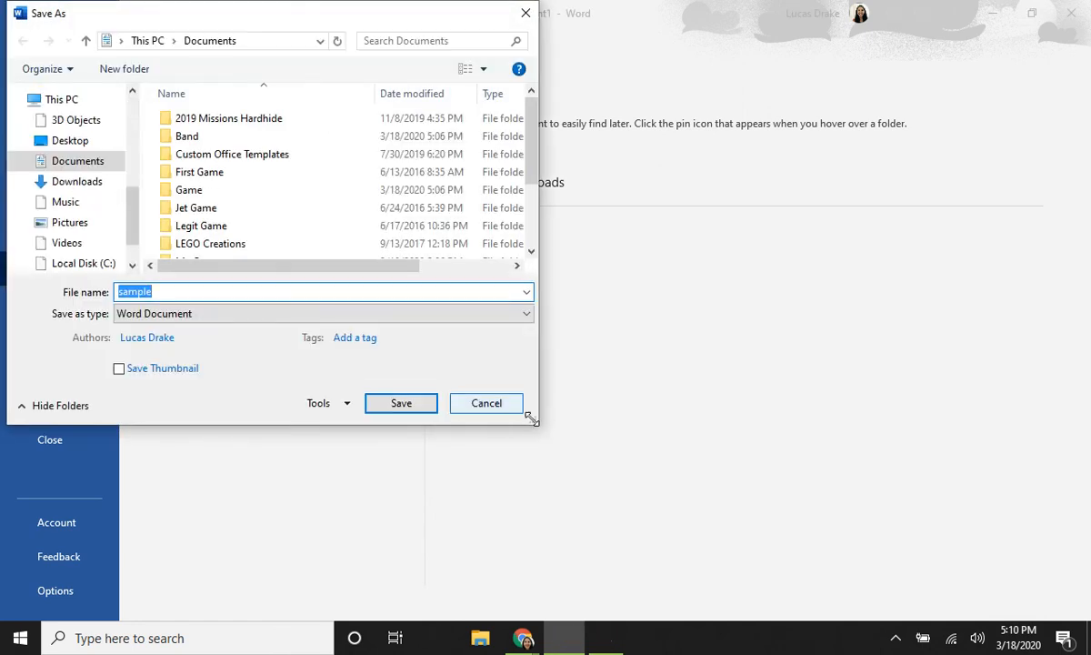
{"action": "left_click_drag", "start_coordinate": [532, 421], "coordinate": [916, 517]}
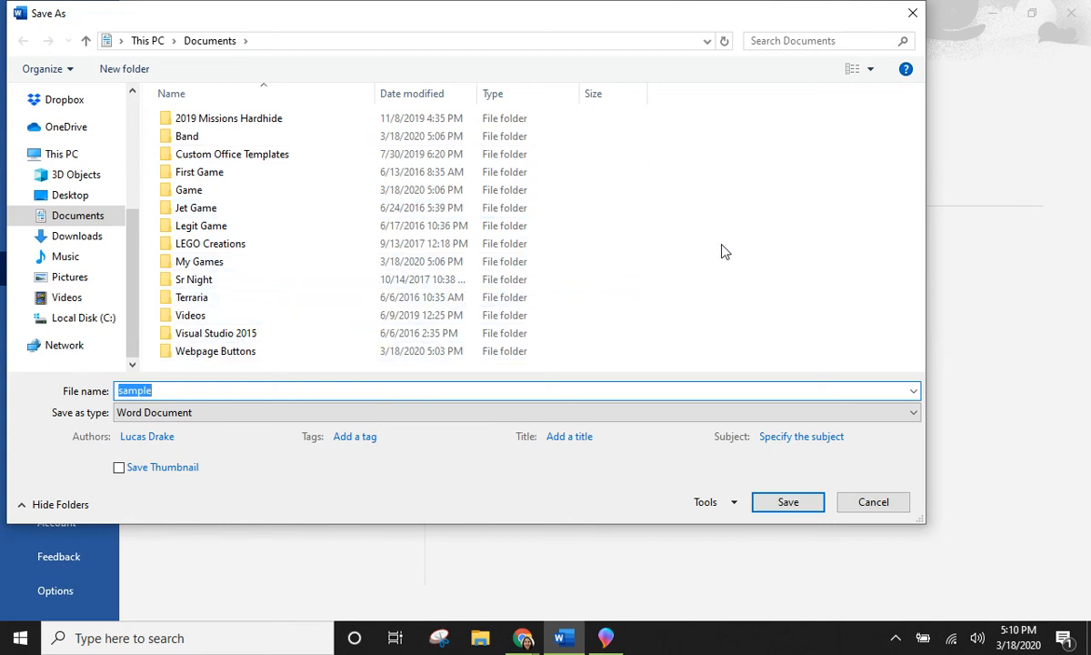
- Browse to the Desktop folder and back to Documents, and save the Word document there as "sample"
{"action": "left_click", "coordinate": [70, 195]}
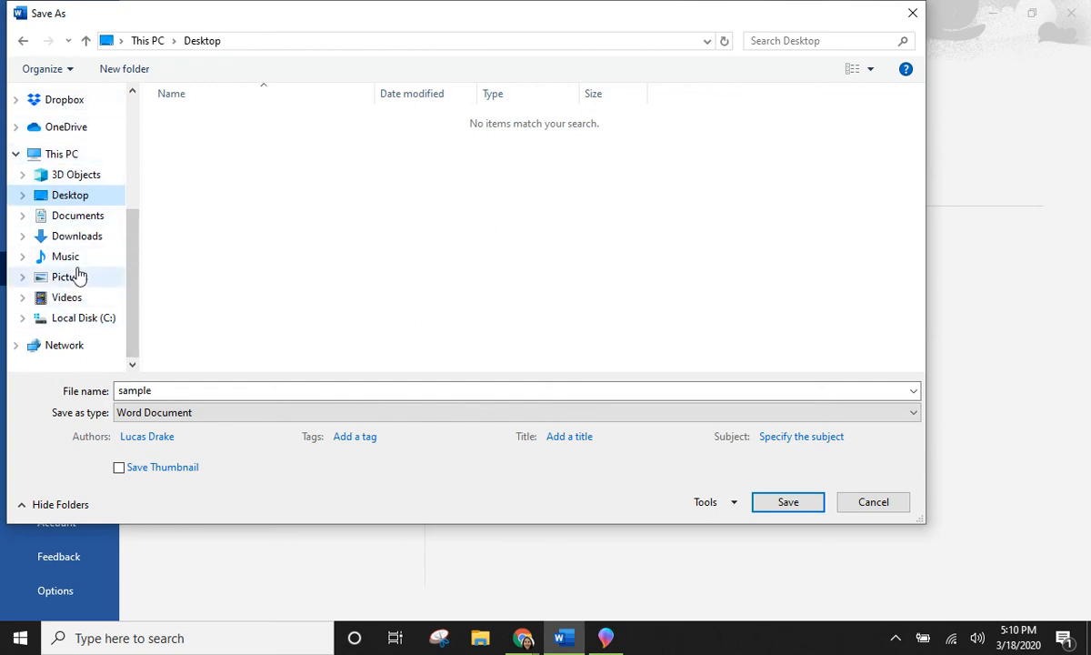
{"action": "left_click", "coordinate": [83, 218]}
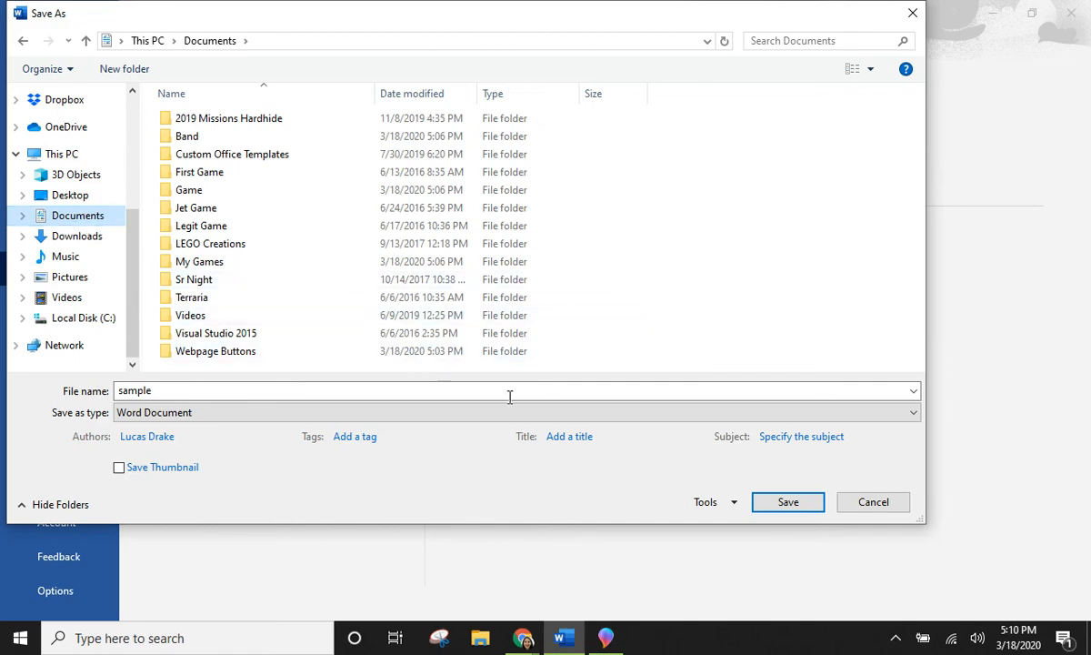
{"action": "left_click", "coordinate": [776, 506]}
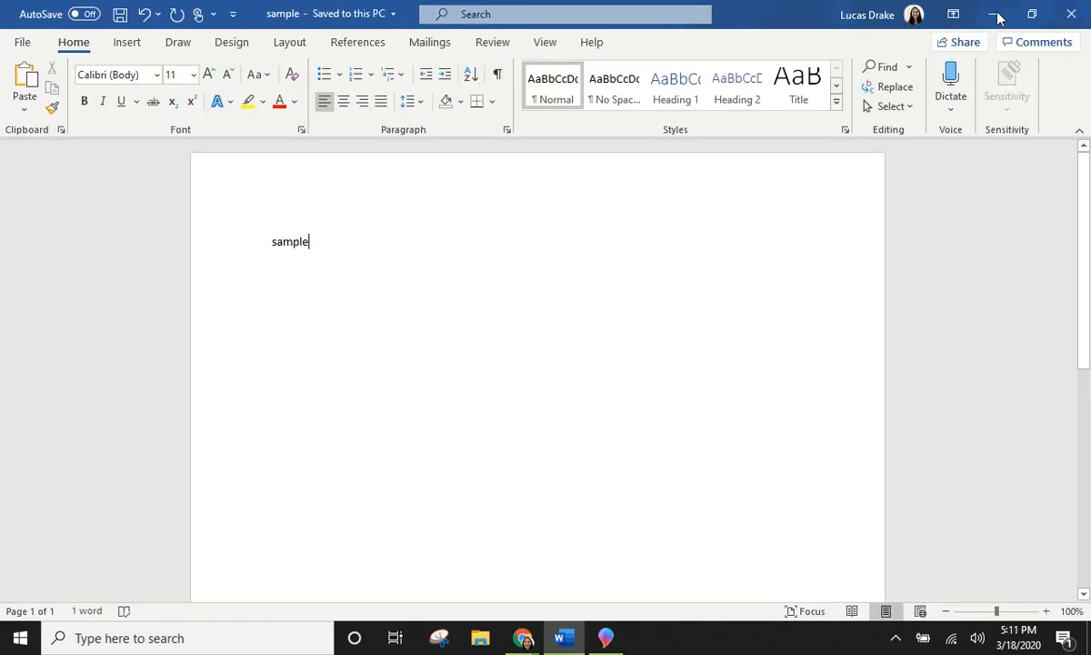
- Minimize Word and open the Documents folder in File Explorer to locate the saved "sample" document among the other files
{"action": "left_click", "coordinate": [993, 14]}
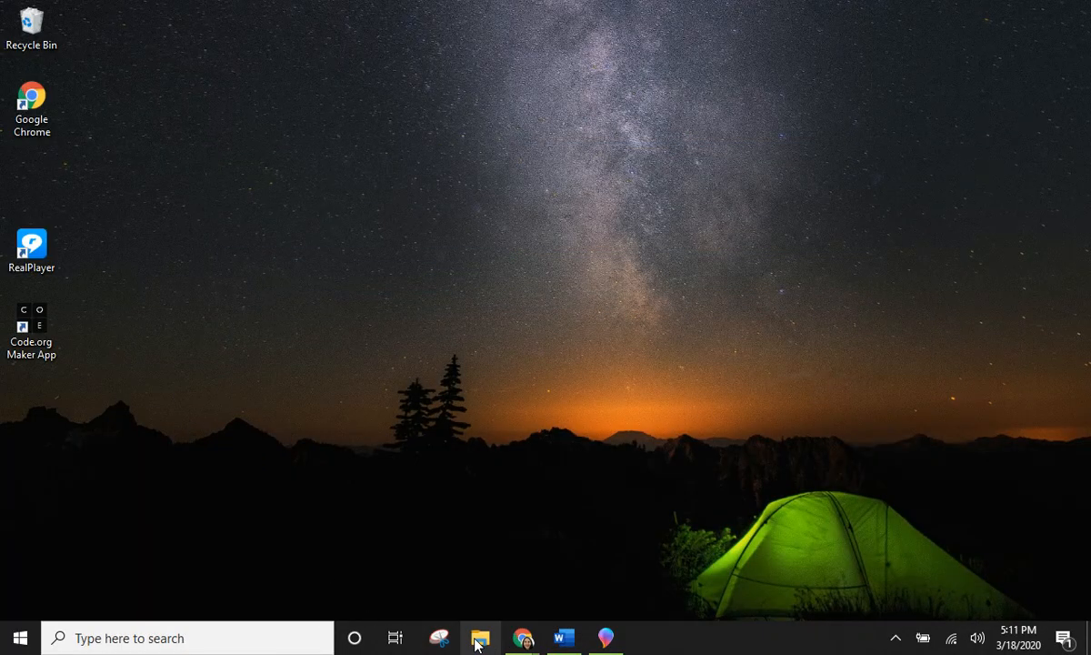
{"action": "left_click", "coordinate": [479, 640]}
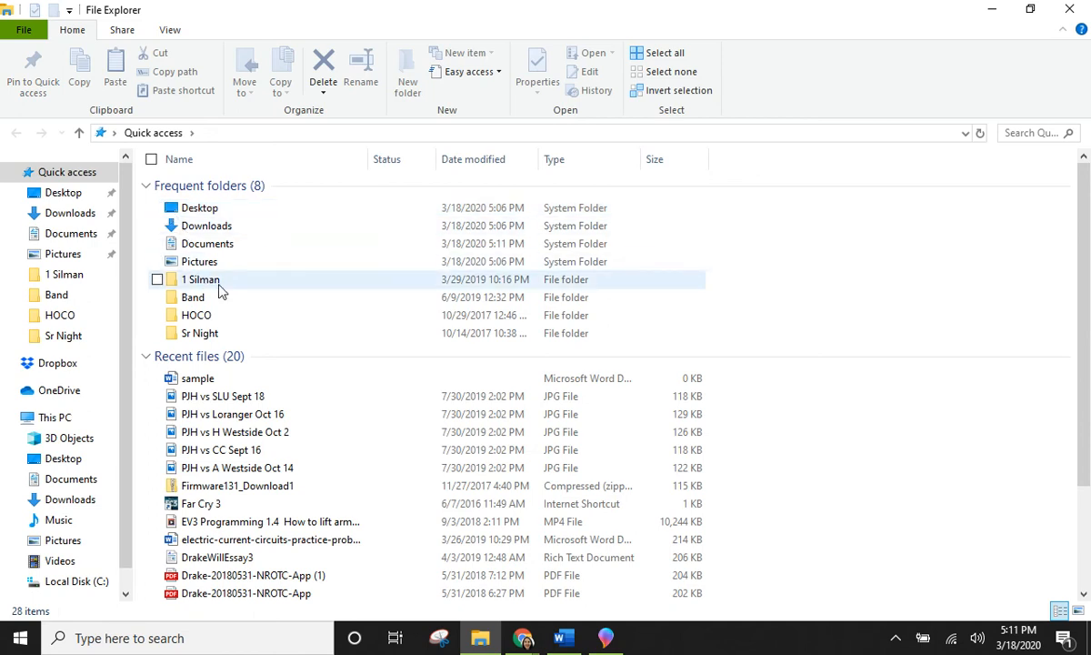
{"action": "left_click", "coordinate": [72, 236]}
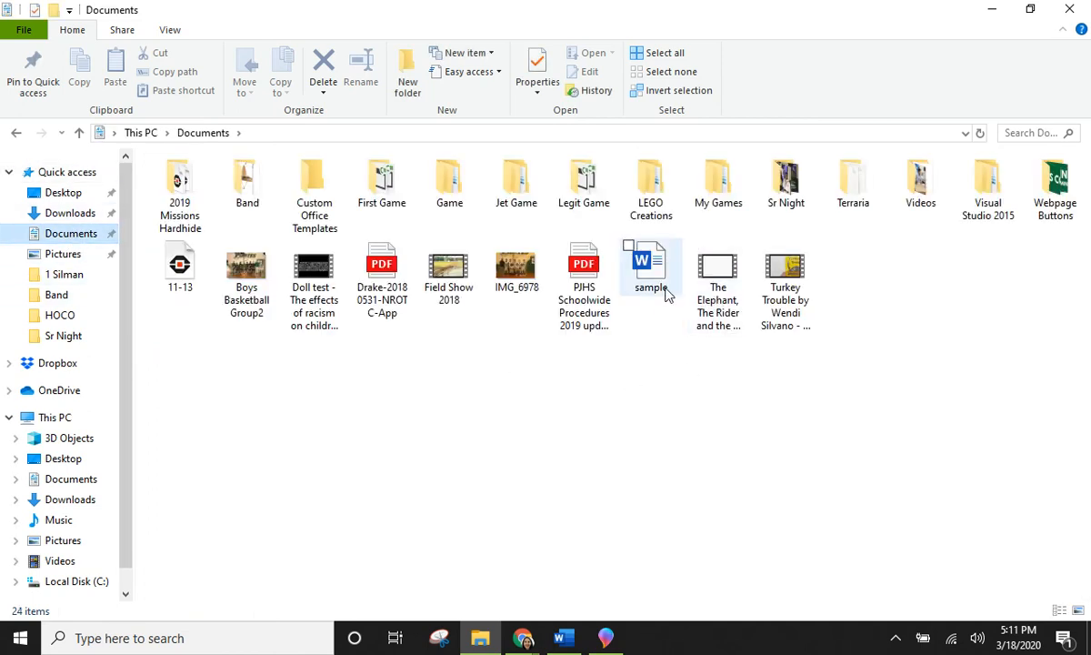
{"action": "mouse_move", "coordinate": [661, 303]}
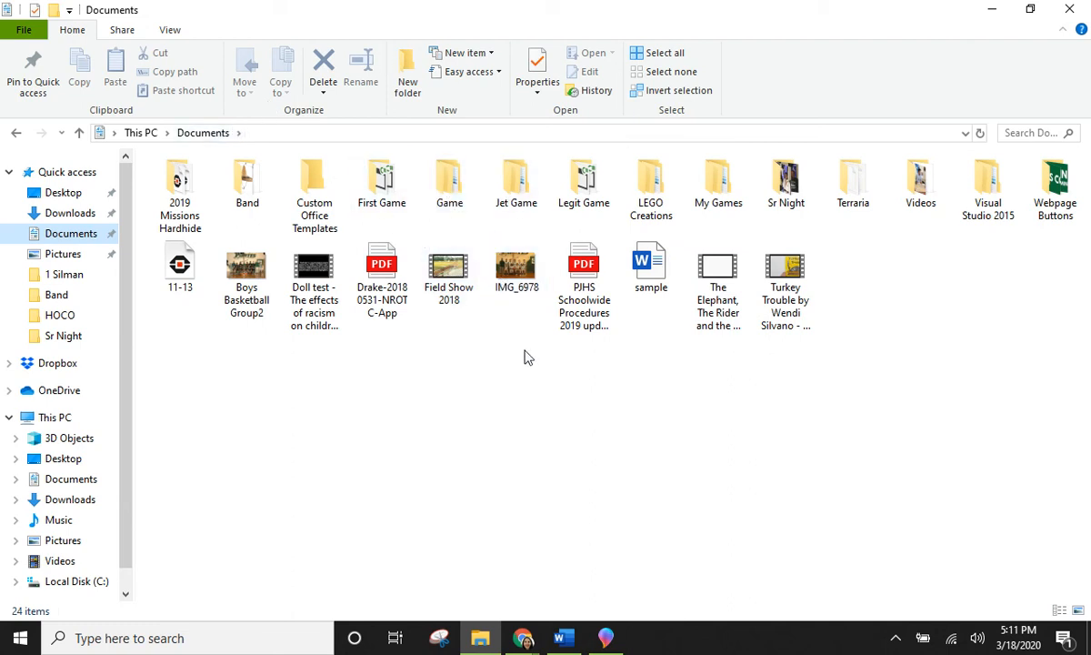
{"action": "left_click", "coordinate": [380, 265]}
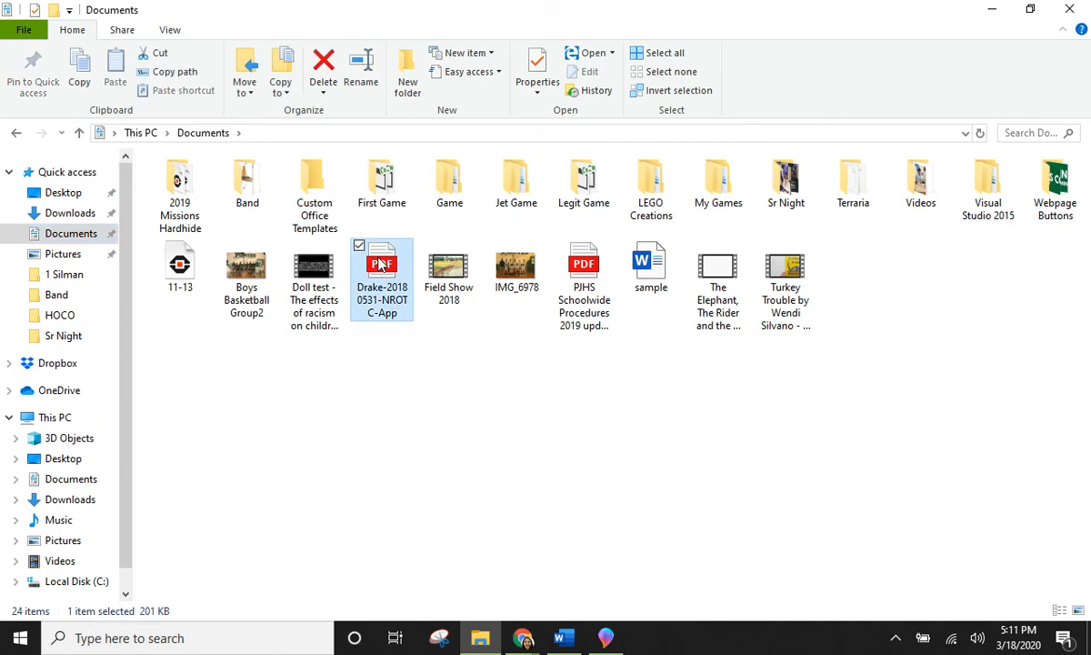
{"action": "left_click", "coordinate": [404, 389]}
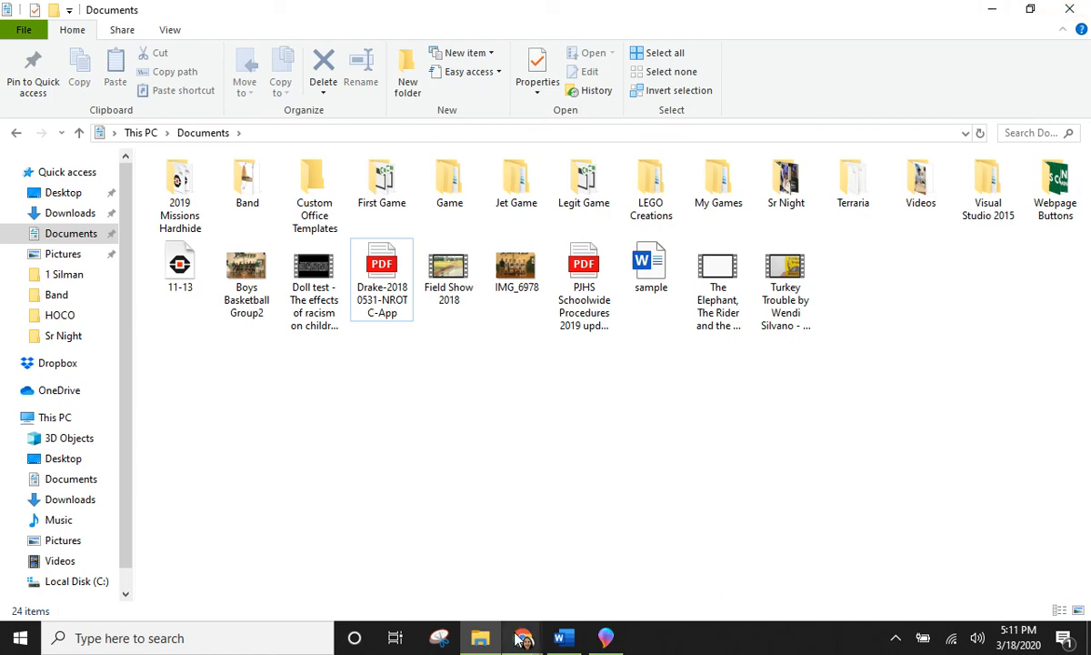
- Switch to the Smart Dog presentation in Google Chrome and open the screen recorder's controls
{"action": "mouse_move", "coordinate": [523, 638]}
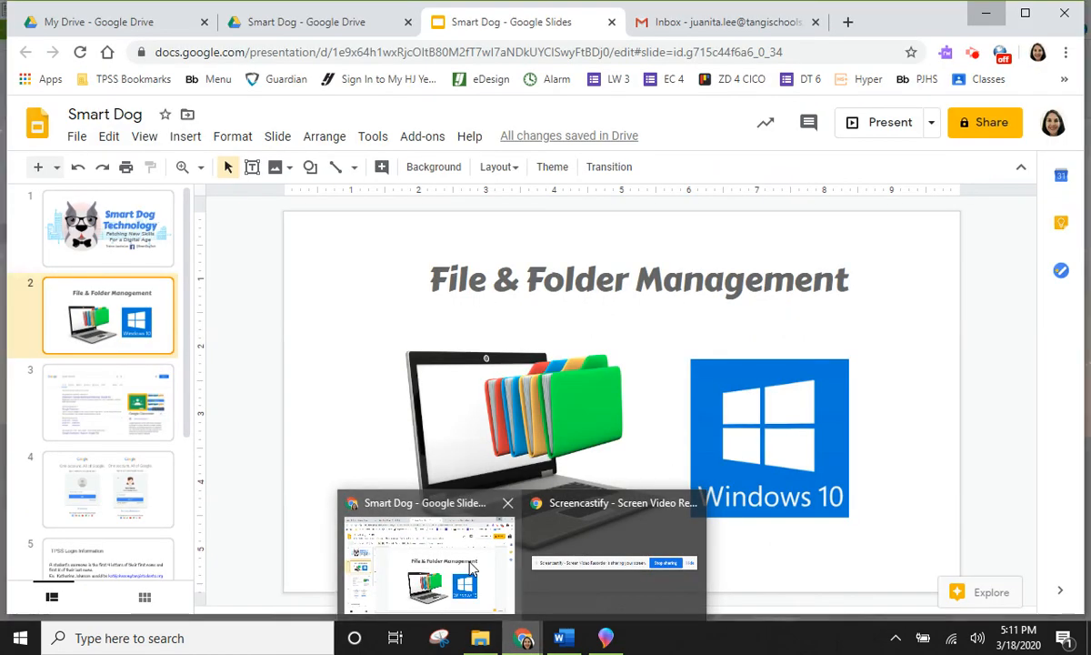
{"action": "left_click", "coordinate": [470, 568]}
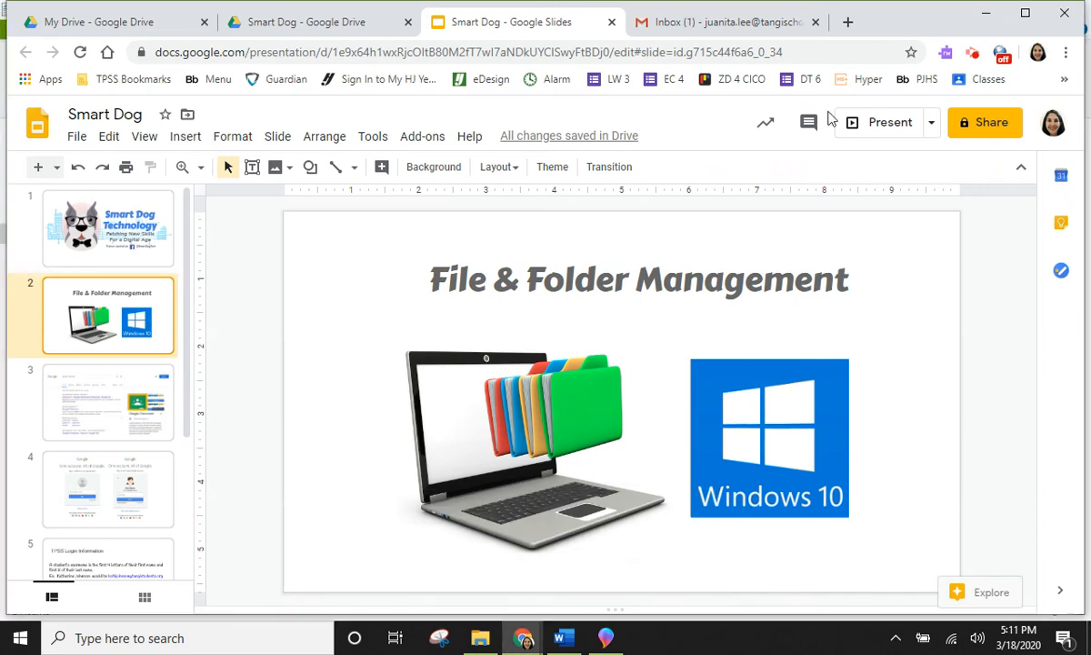
{"action": "left_click", "coordinate": [973, 54]}
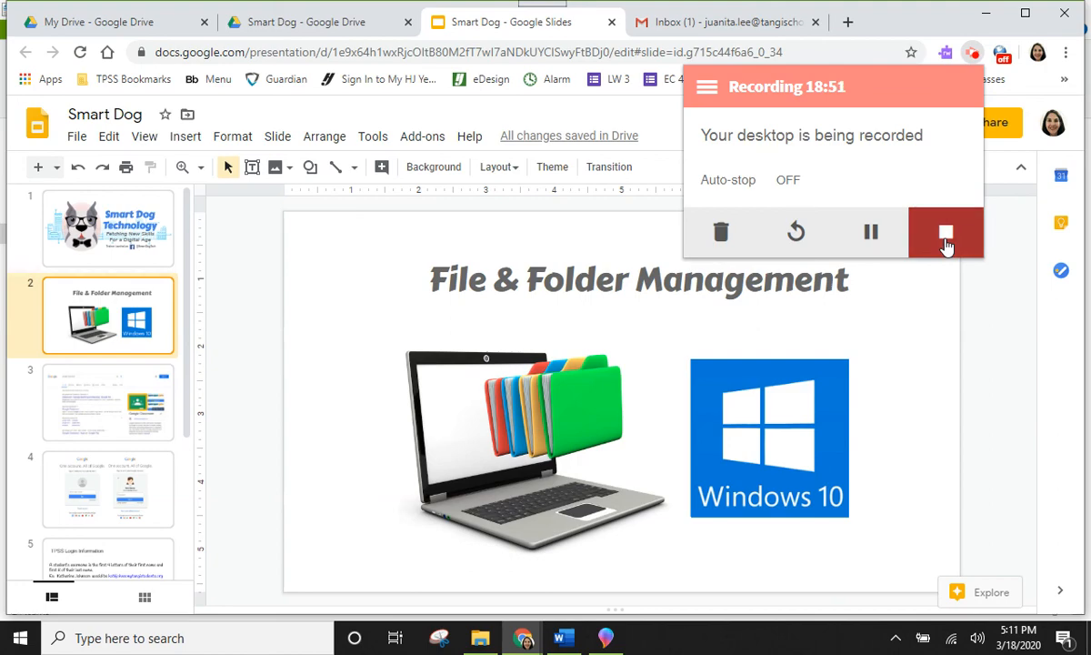